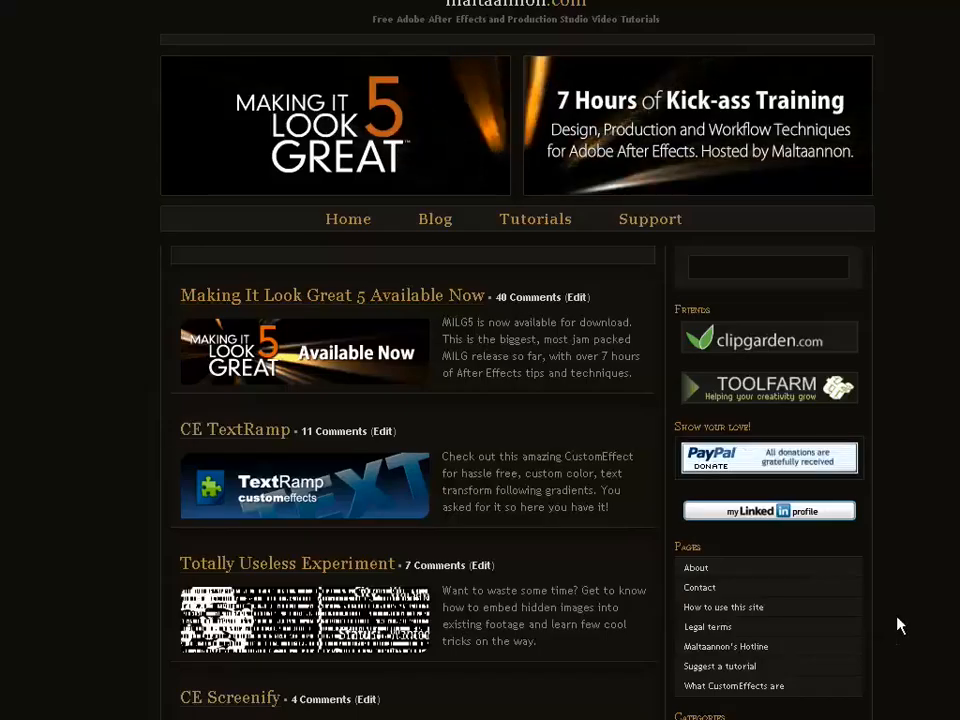
scroll(896, 621, down, 10)
scroll(898, 625, down, 6)
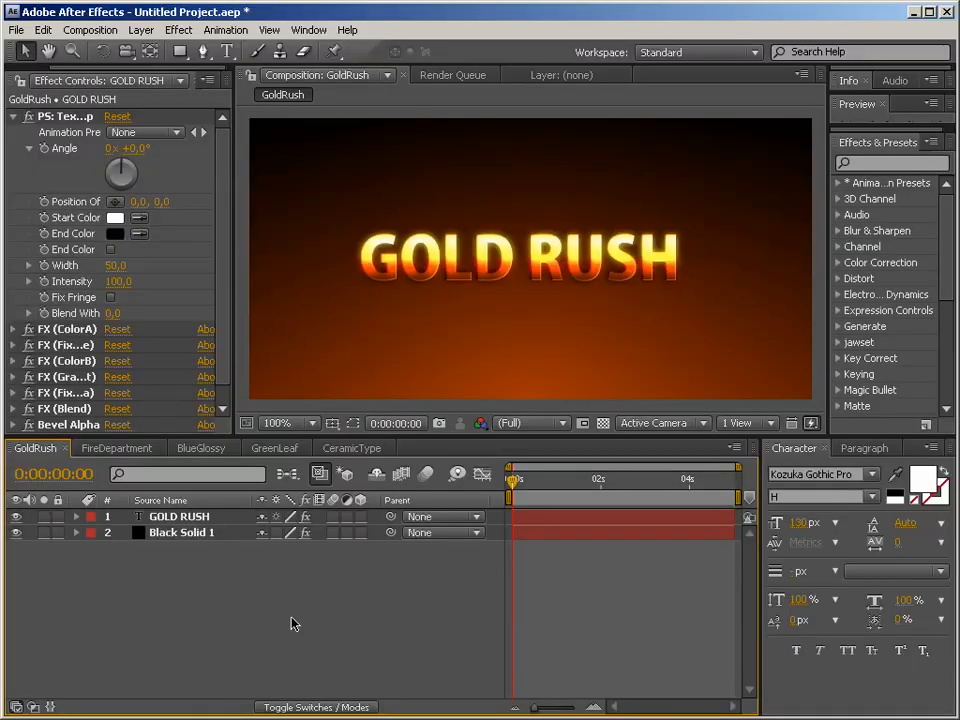
Step: In After Effects, create a new 600 x 300 px composition with square pixels
drag(64, 69, 15, 69)
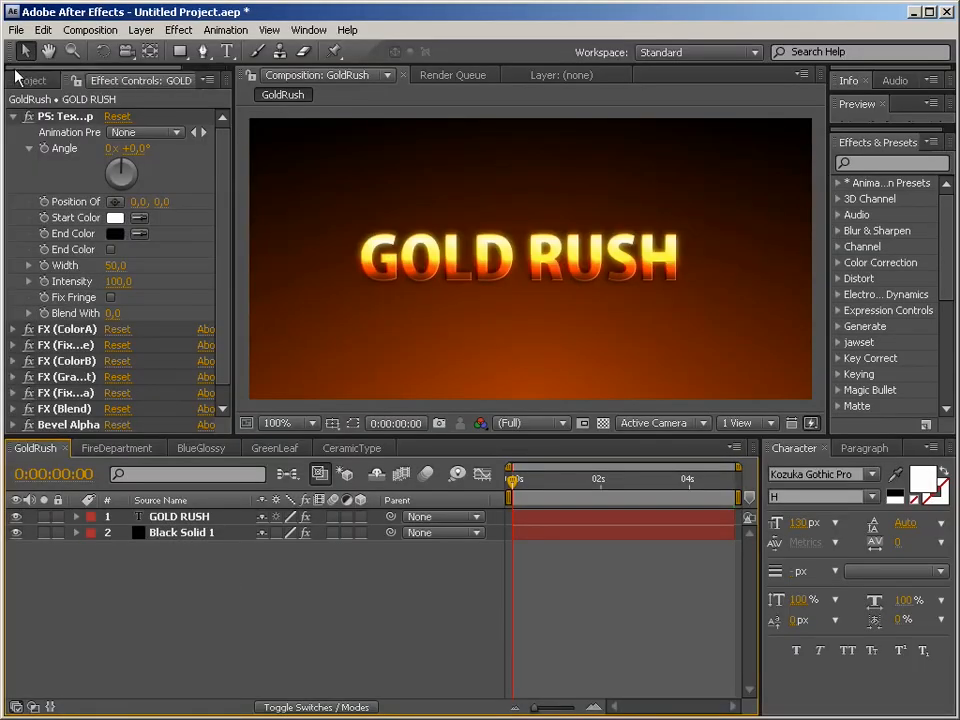
click(27, 80)
right_click(103, 362)
click(130, 367)
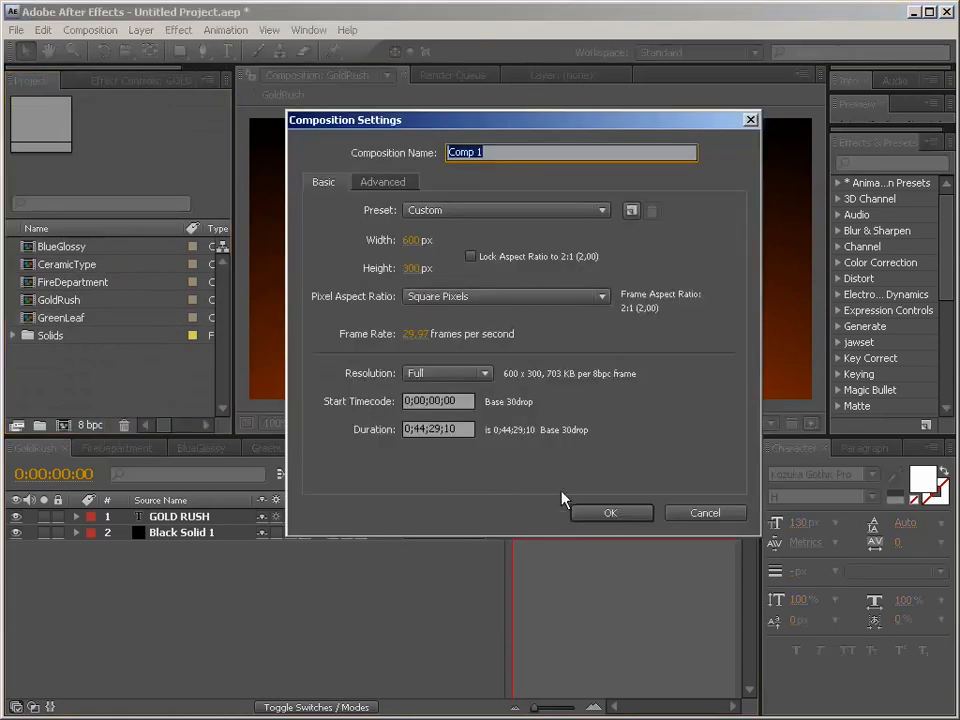
click(608, 514)
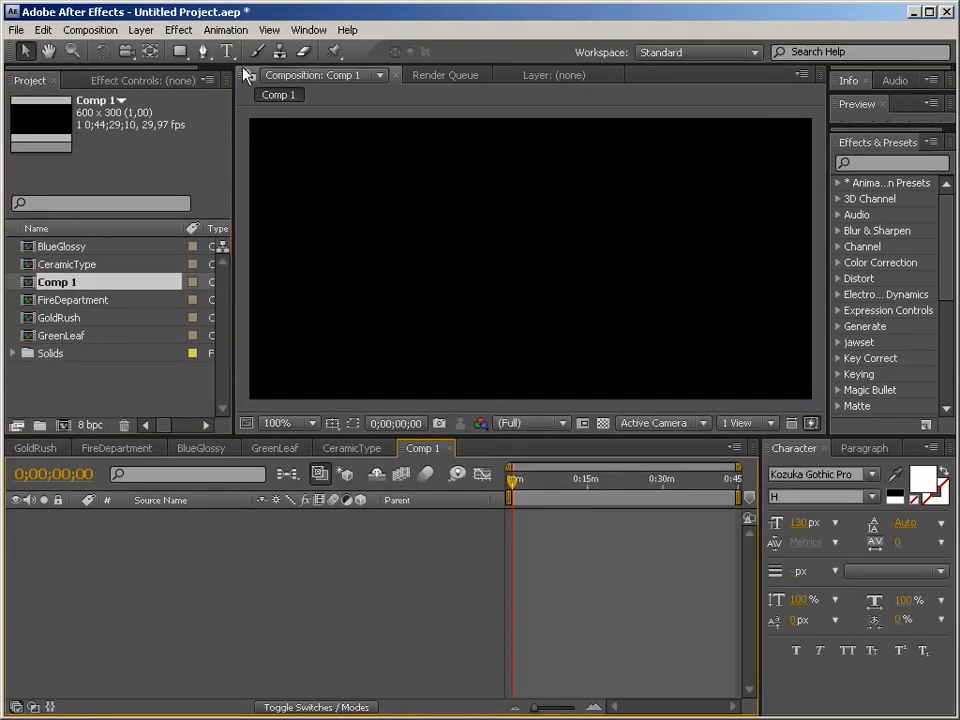
Step: Add a text layer reading "RAMP" and move it to the centre of the composition
click(227, 51)
click(532, 272)
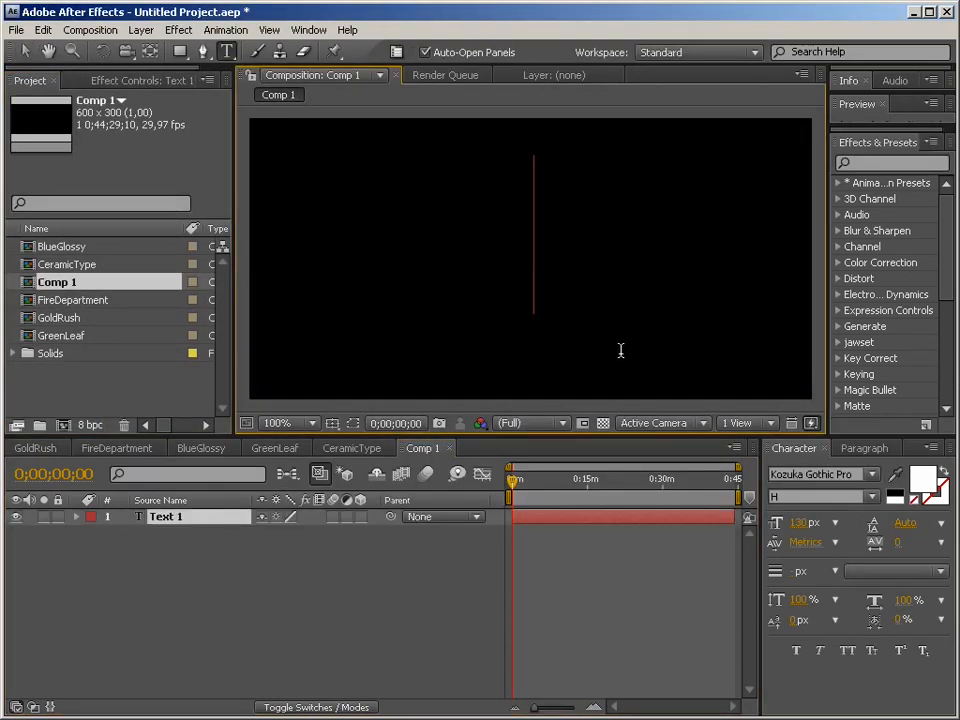
text(RAMP)
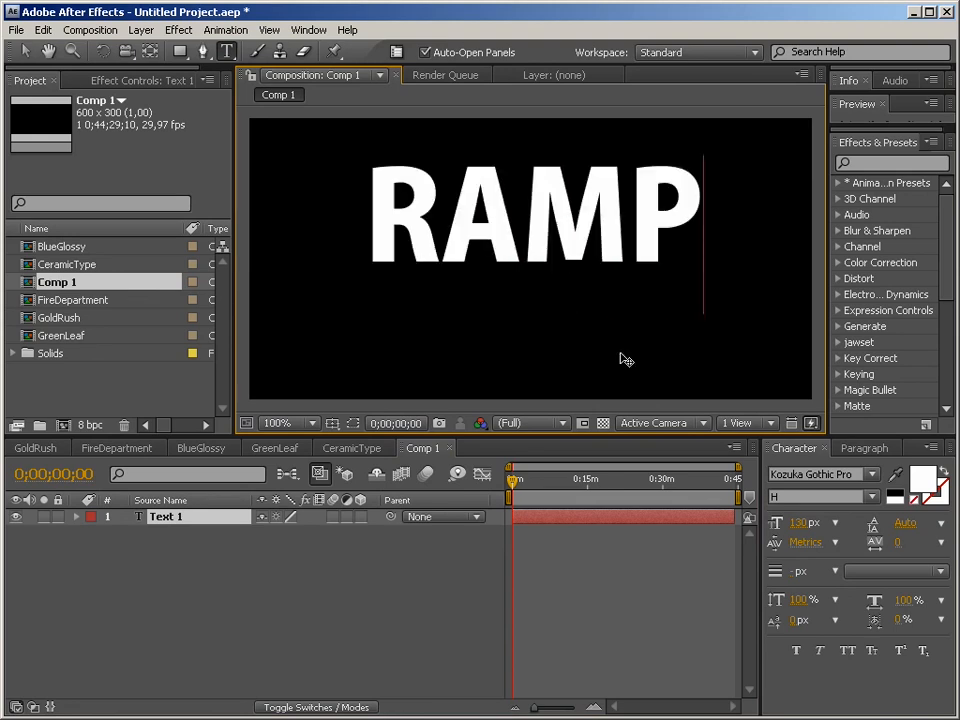
click(25, 51)
drag(565, 213, 560, 247)
Step: Find the Ramp effect by searching for "ramp" and apply it to the RAMP text layer
click(899, 163)
text(ramp)
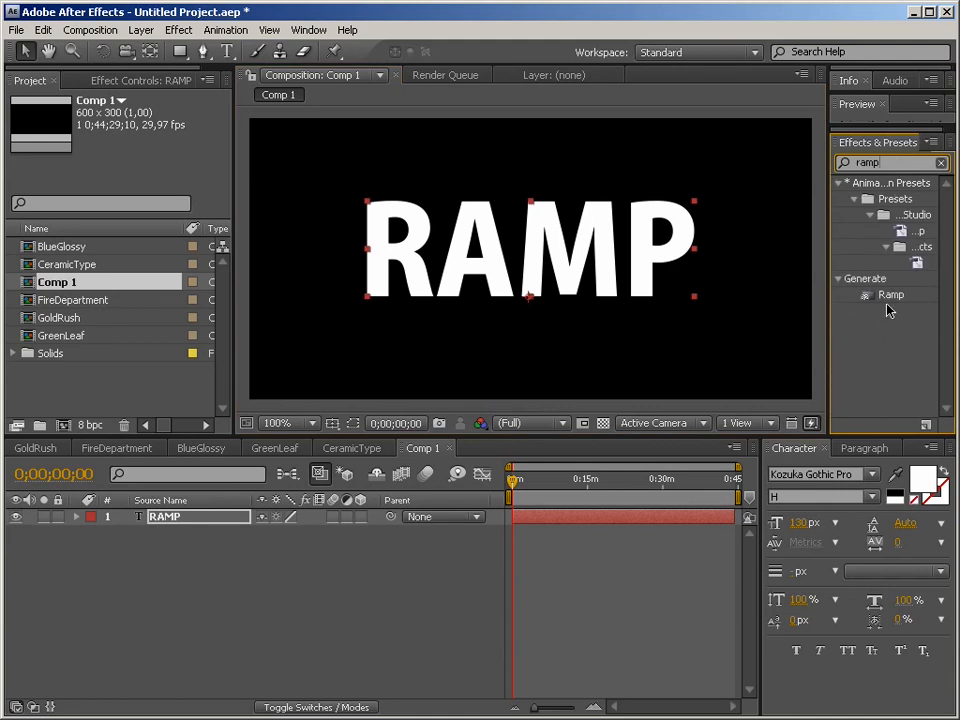
drag(888, 297, 651, 281)
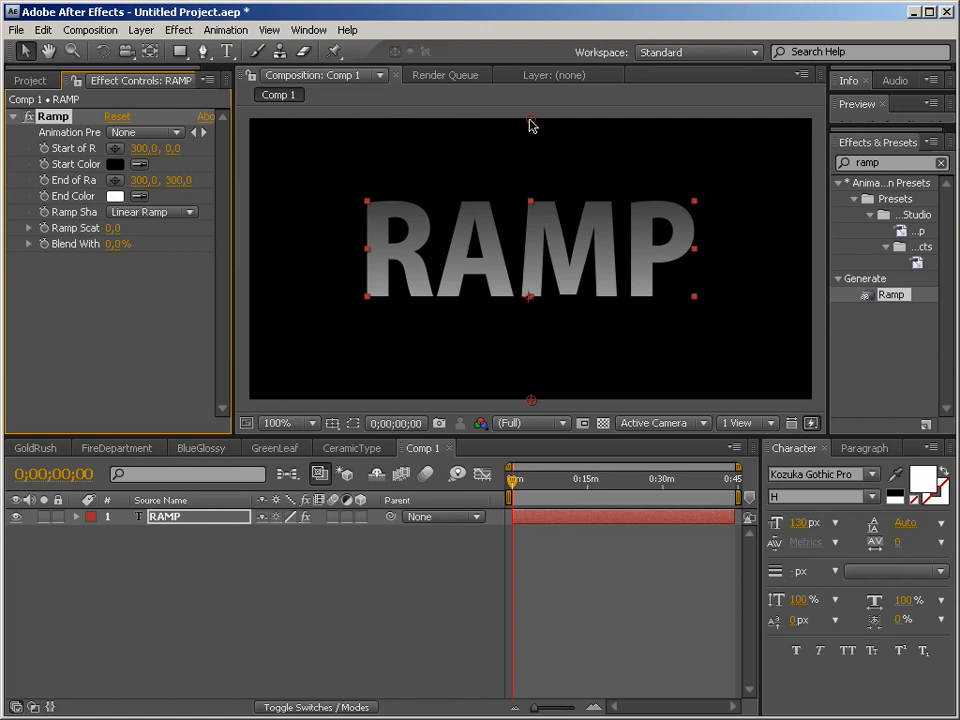
Step: Fit the ramp to the text's height with its start at 300, 85 and end at 300, 190, and nudge the text slightly
drag(530, 123, 531, 204)
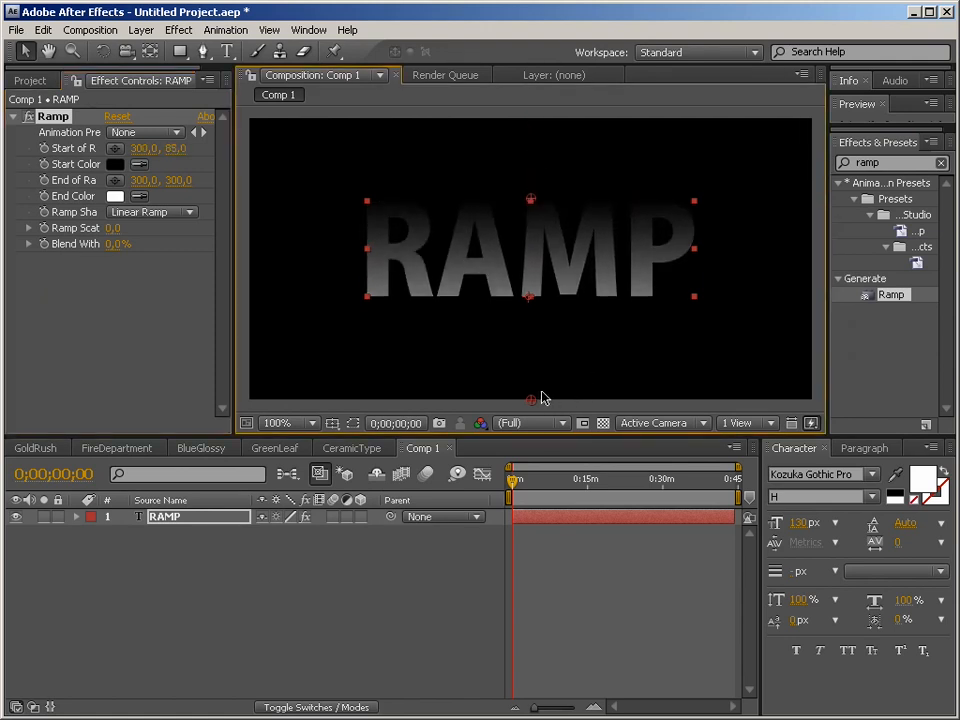
drag(534, 401, 584, 300)
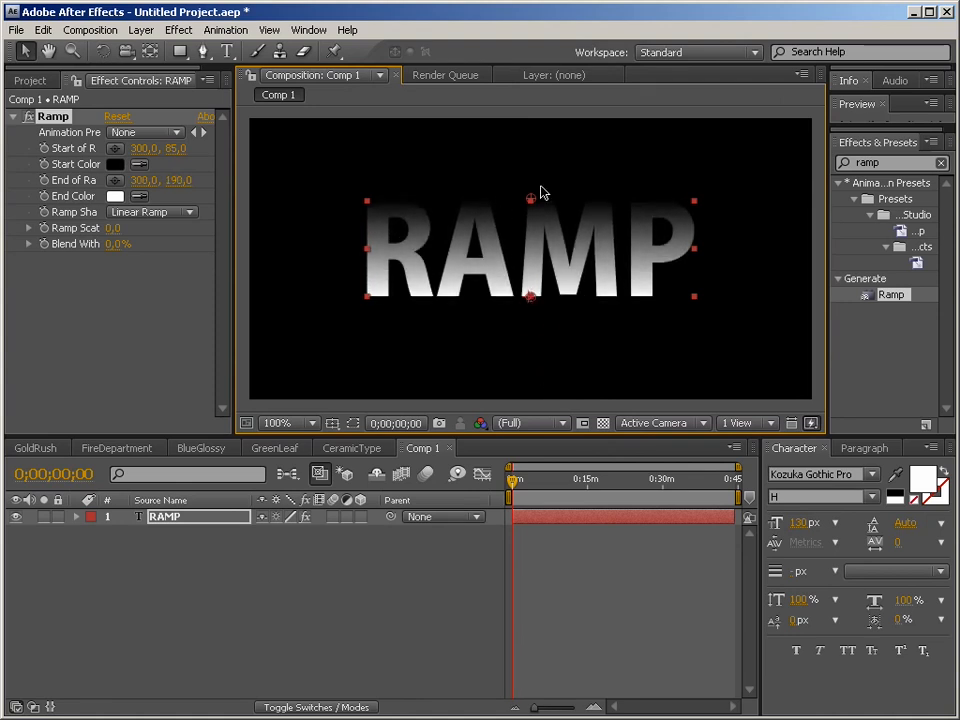
mouse_move(620, 272)
mouse_down()
mouse_move(564, 326)
mouse_move(604, 364)
mouse_move(639, 242)
mouse_move(588, 178)
mouse_move(542, 294)
mouse_move(671, 294)
mouse_move(624, 214)
mouse_move(620, 288)
mouse_move(622, 274)
mouse_up()
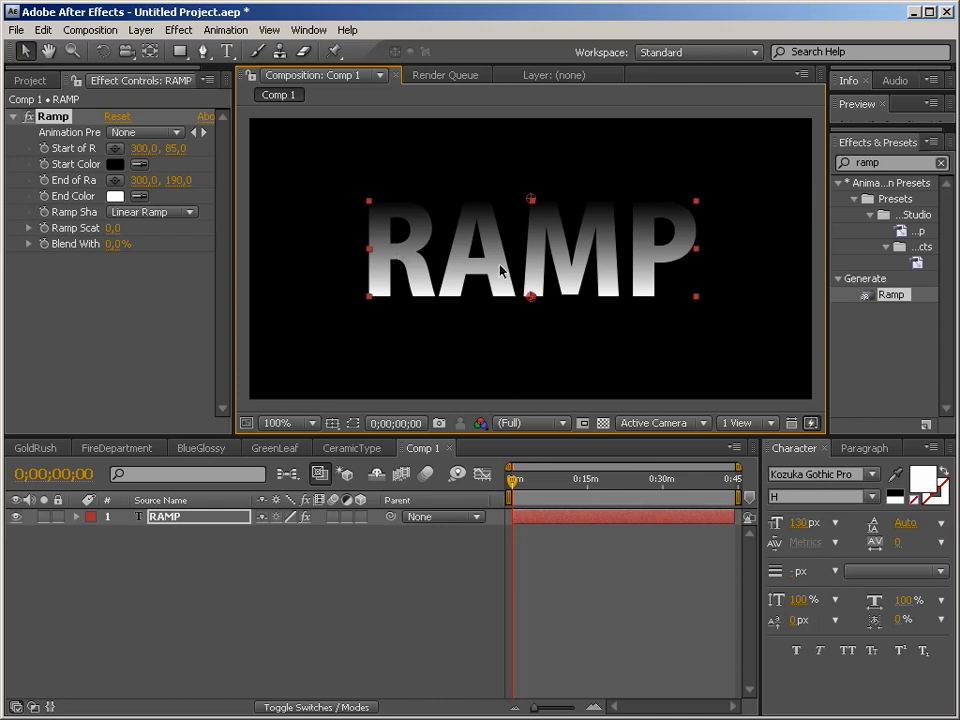
Step: Rotate the RAMP text slightly clockwise, try to shift it down and to the right, and undo the shift
click(102, 51)
drag(583, 268, 598, 298)
key(v)
drag(708, 226, 754, 270)
key(ctrl+z)
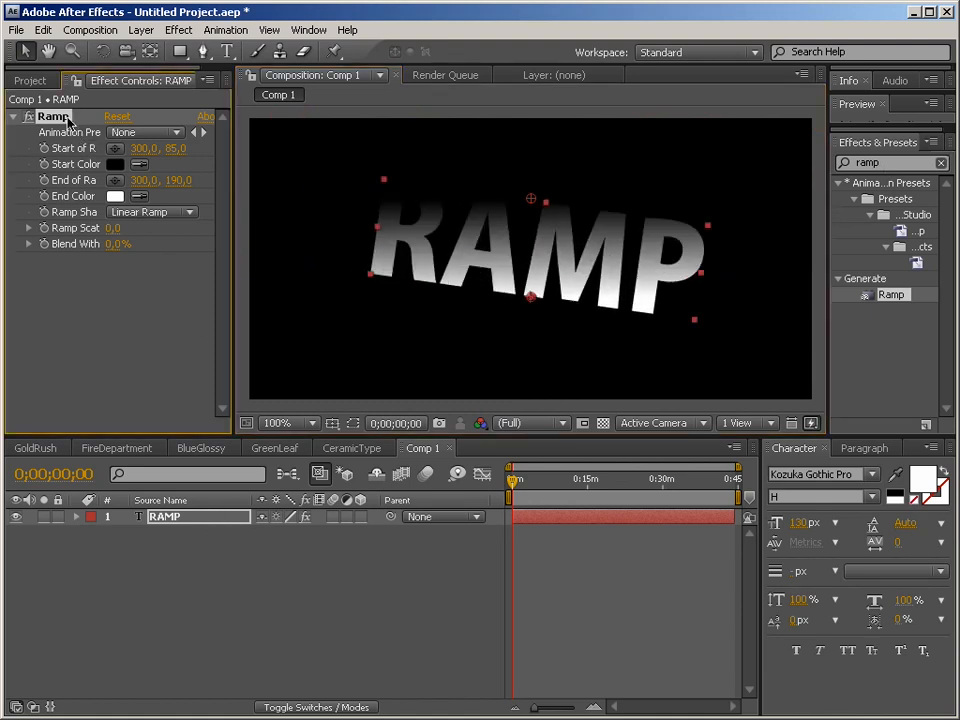
Step: Remove the Ramp effect, reset the RAMP layer's transform and move the text back to the composition's centre
key(Delete)
right_click(158, 516)
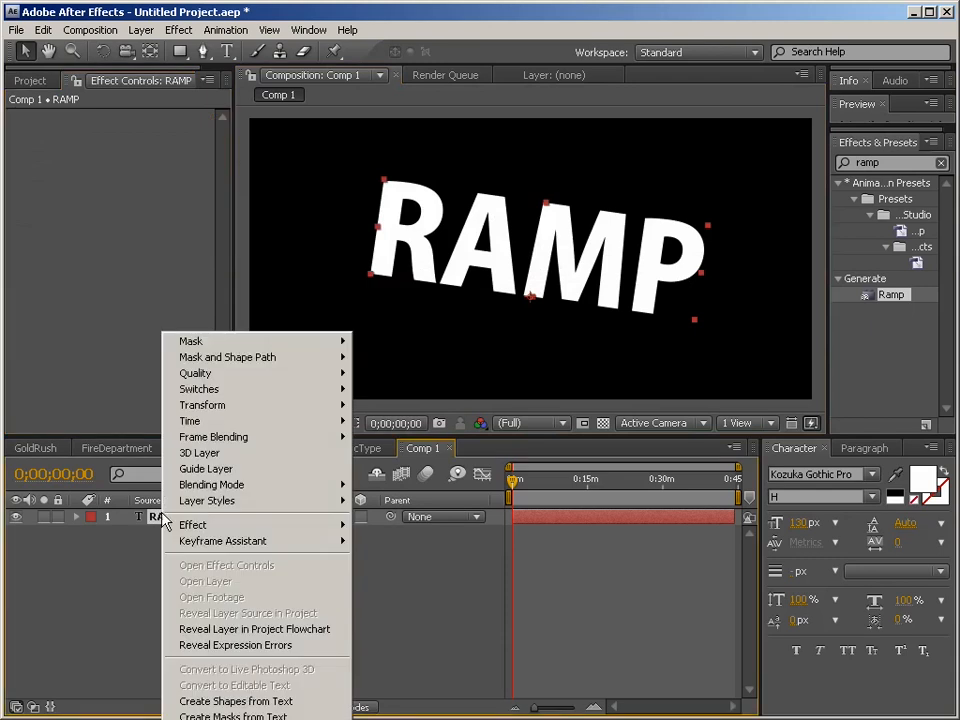
mouse_move(205, 405)
click(405, 405)
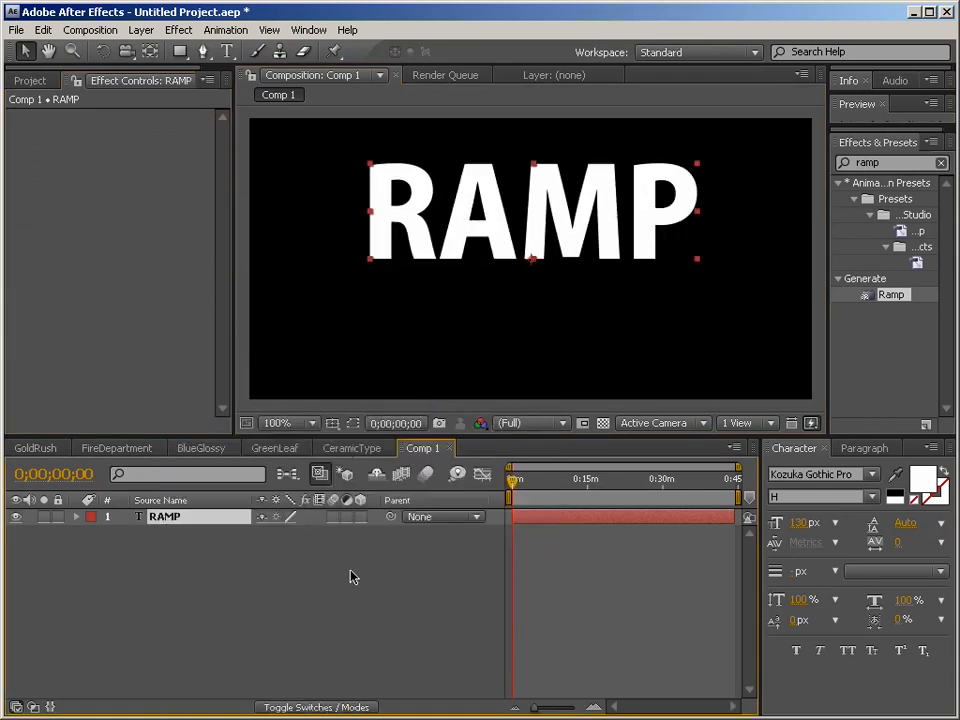
drag(553, 231, 548, 280)
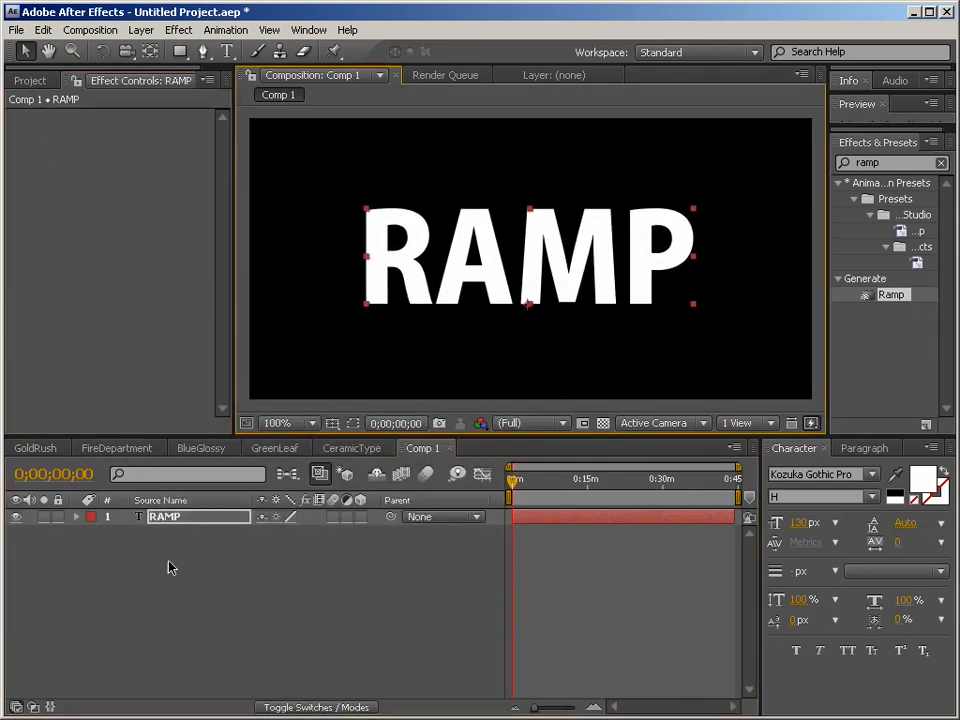
Step: Add a Gradient Overlay layer style to the RAMP text and adjust the text's position near the centre
right_click(190, 517)
mouse_move(295, 508)
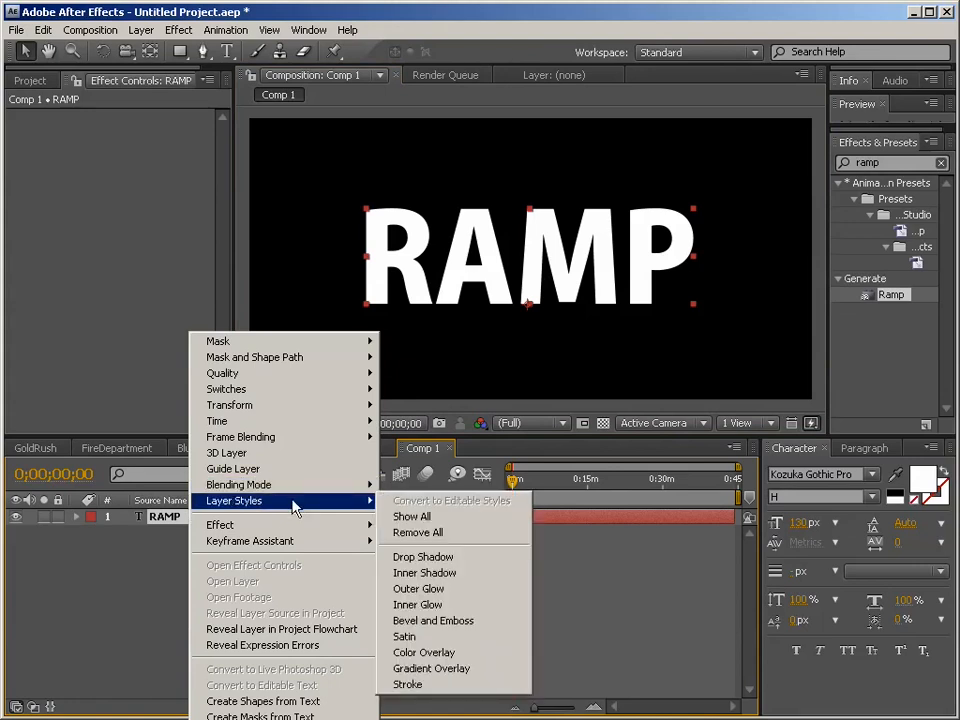
click(470, 668)
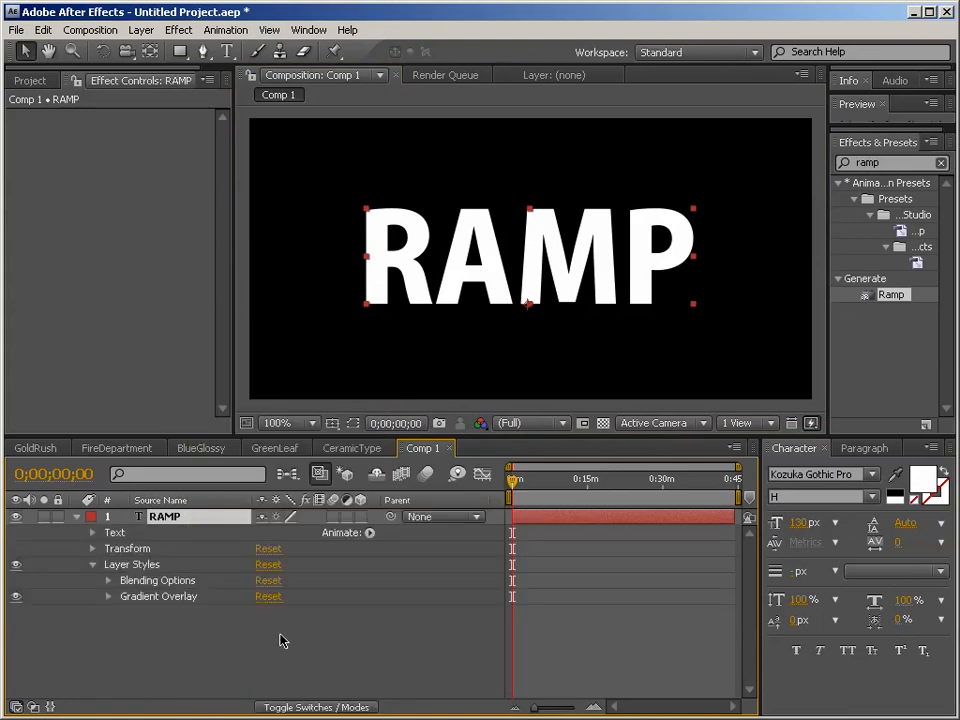
mouse_move(535, 278)
mouse_down()
mouse_move(495, 195)
mouse_move(545, 380)
mouse_move(580, 335)
mouse_move(482, 280)
mouse_move(522, 241)
mouse_move(543, 290)
mouse_move(535, 290)
mouse_up()
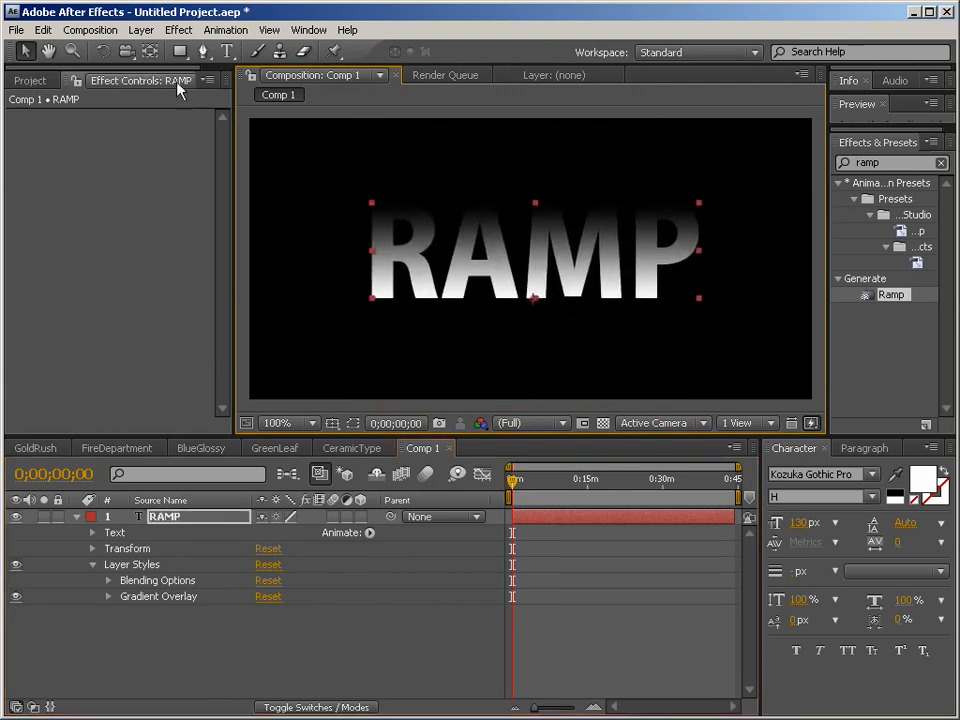
Step: Rotate, resize and move the RAMP text around the frame to test how the Gradient Overlay follows it
key(w)
drag(681, 279, 634, 248)
key(v)
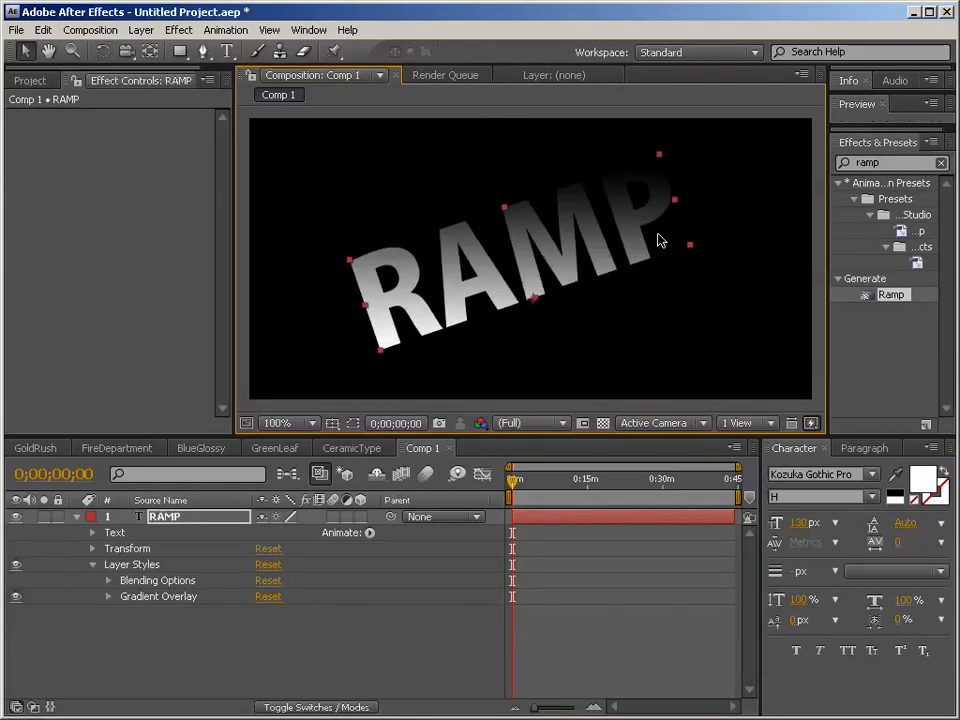
drag(660, 162, 800, 113)
drag(662, 223, 643, 251)
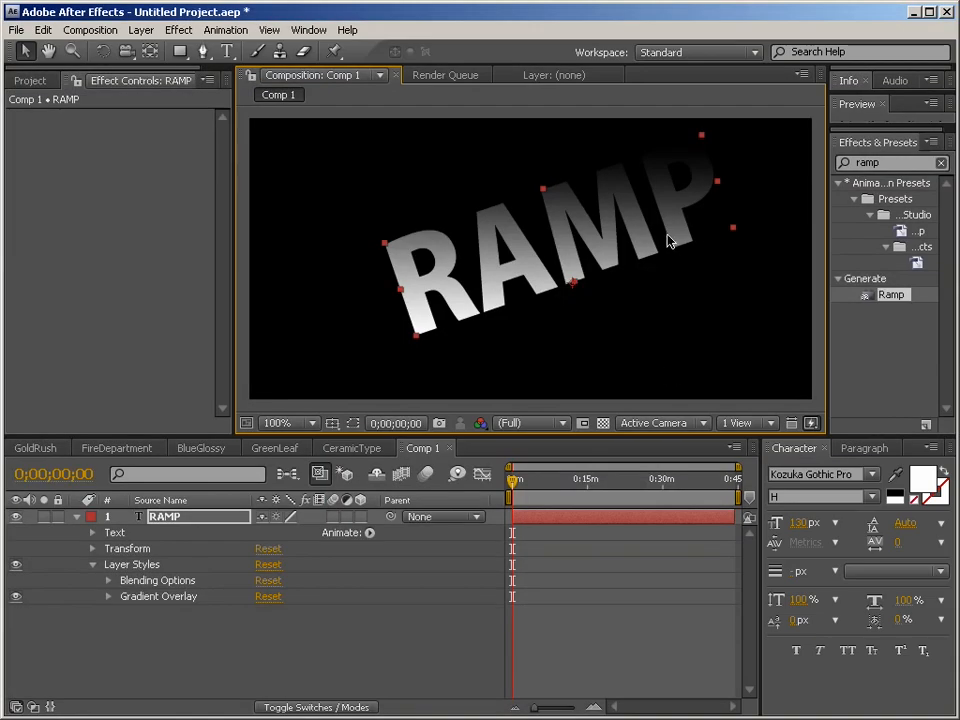
drag(668, 240, 640, 320)
key(w)
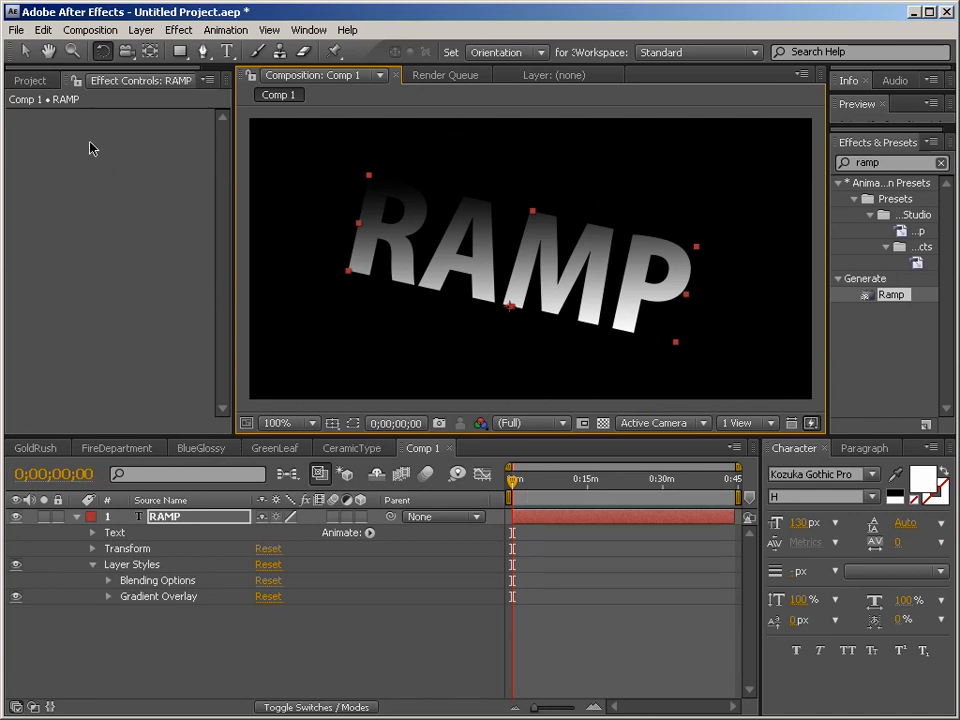
Step: Delete the Comp 1 test composition from the project
click(31, 82)
key(Delete)
key(Return)
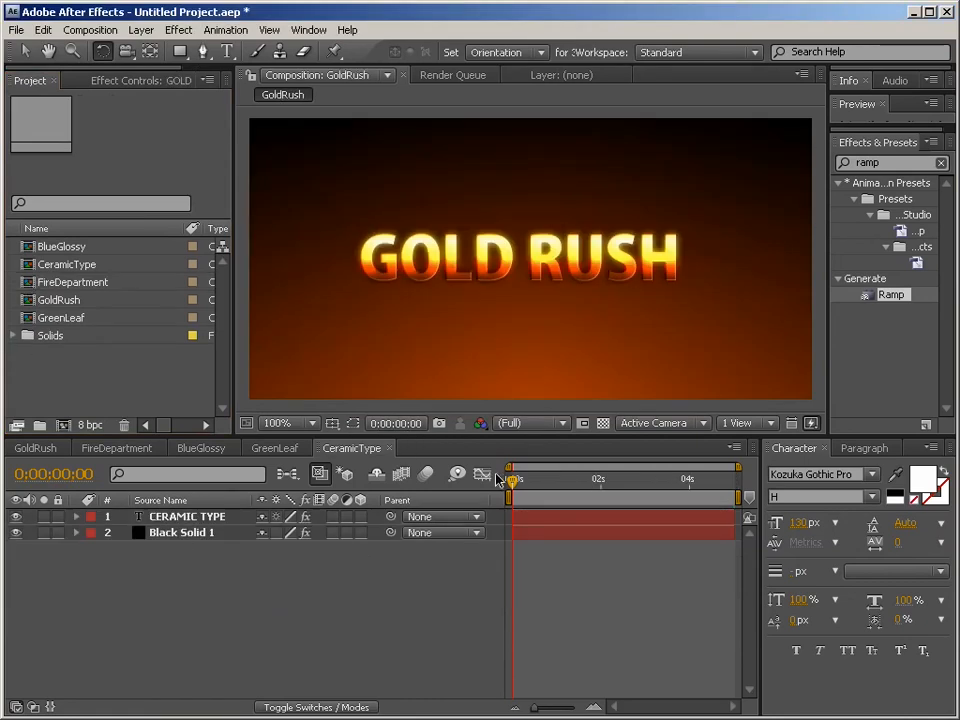
Step: View the FireDepartment, BlueGlossy, GreenLeaf and CeramicType compositions one after another
click(115, 450)
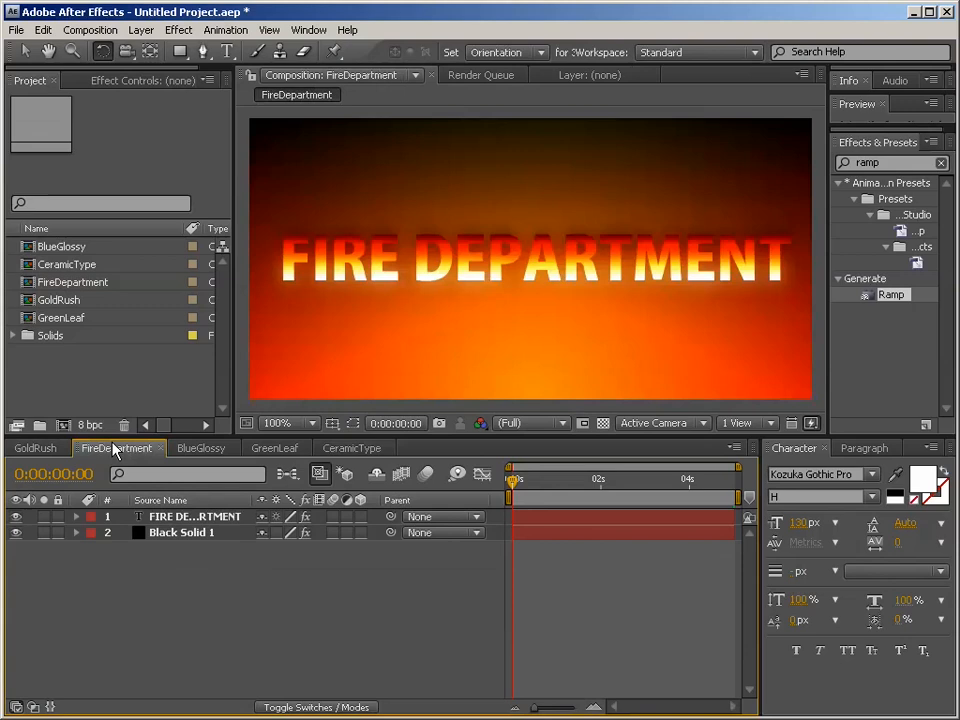
click(210, 448)
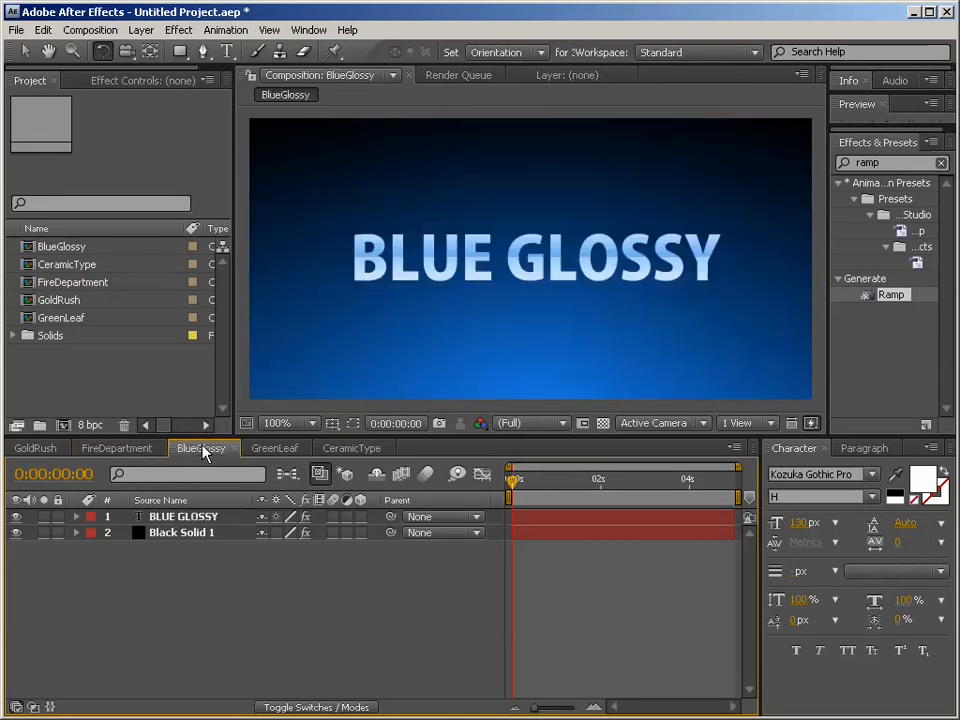
click(268, 449)
click(368, 450)
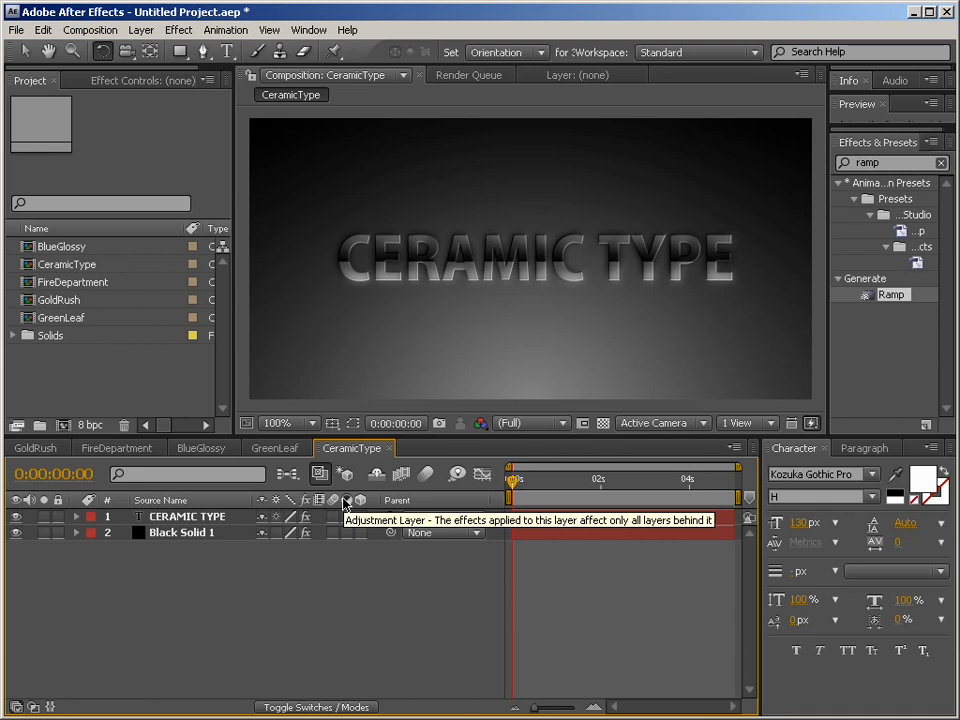
Step: Create a new 600 x 300 px composition with a duration of 0:00:05:00
right_click(63, 393)
click(88, 398)
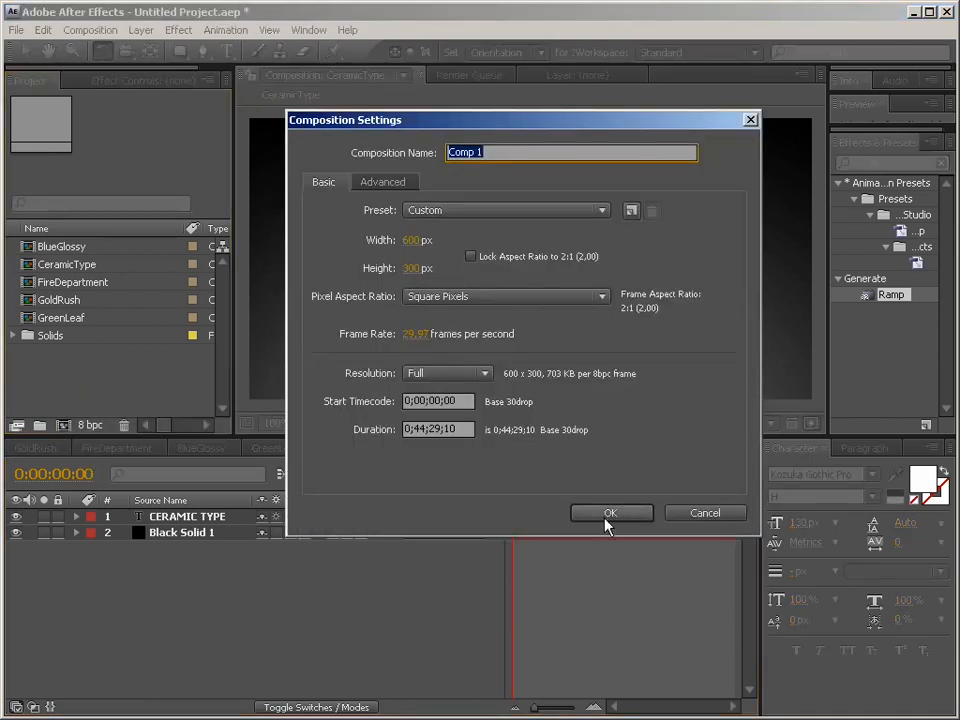
click(465, 425)
text(0:00:05:00)
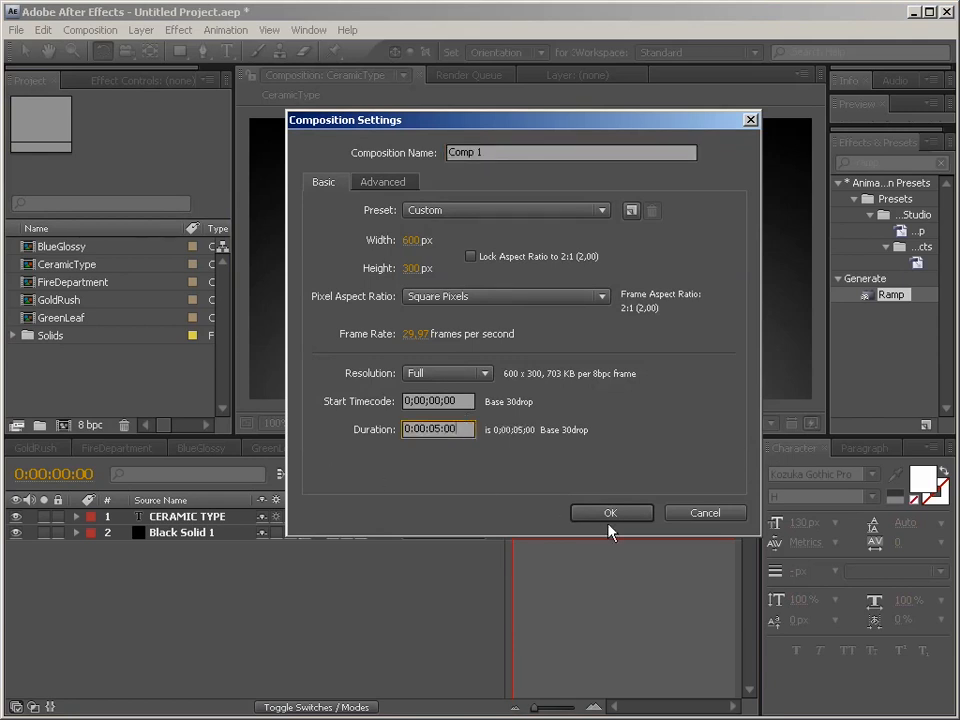
click(612, 517)
Step: Add a text layer reading "TEXT RAMP" in the middle of the new composition
right_click(499, 258)
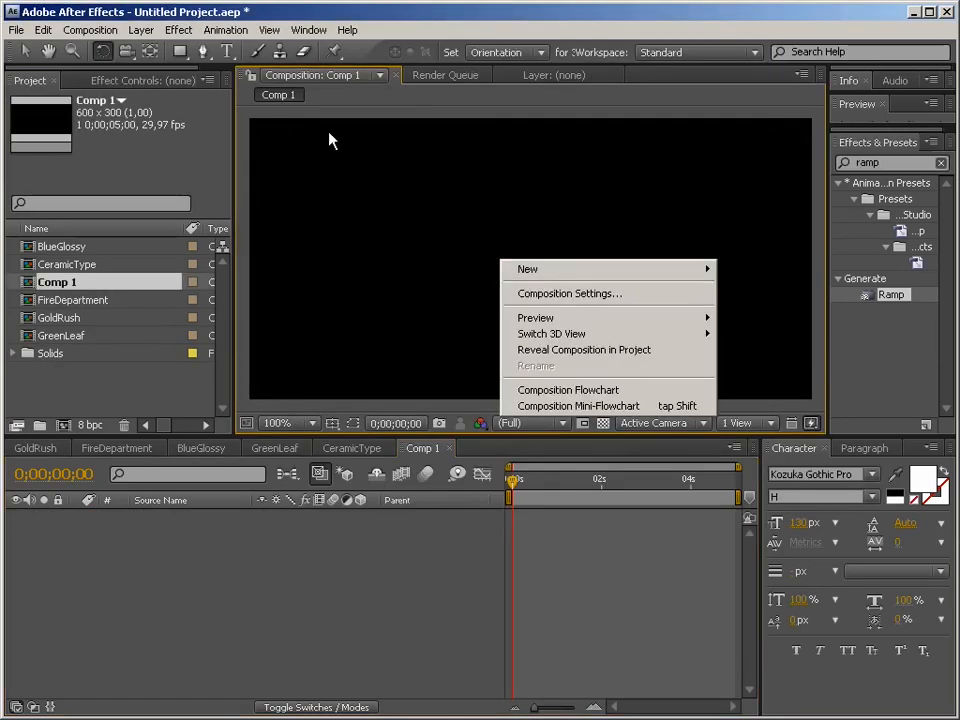
key(Escape)
key(ctrl+t)
click(527, 270)
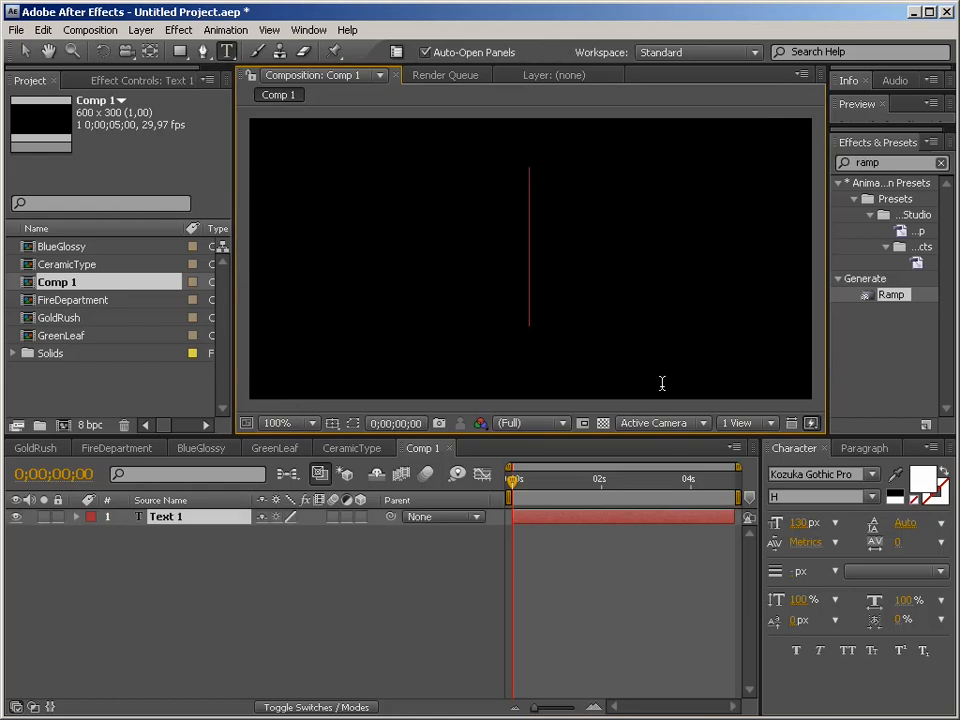
text(TEXT RAMP)
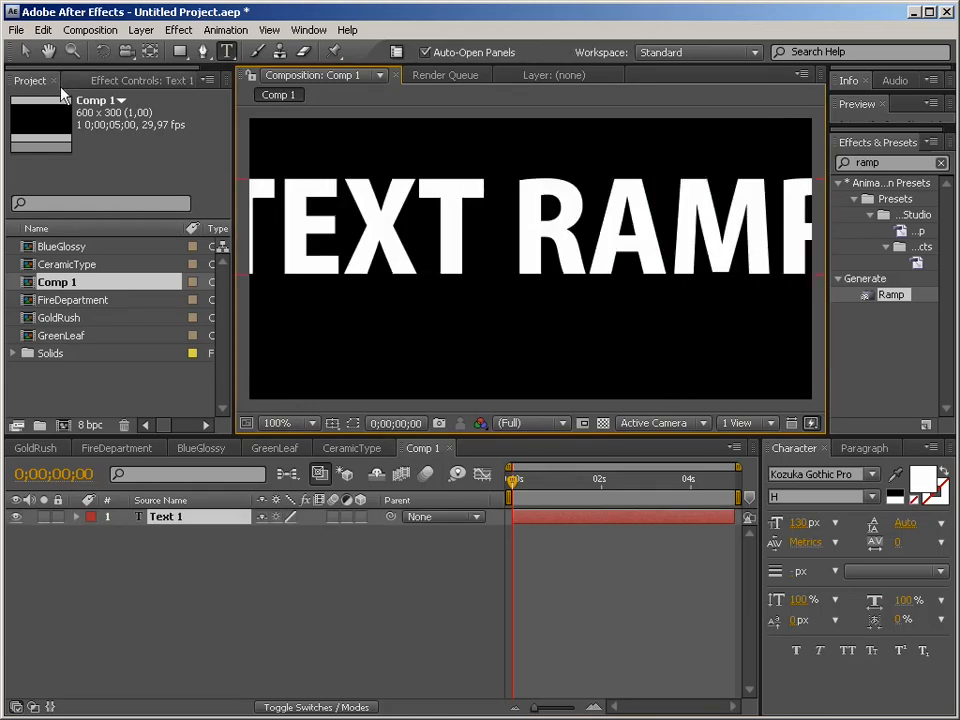
Step: Reduce the TEXT RAMP font size to 97 px and move the text down to the centre of the frame
click(25, 51)
drag(800, 530, 760, 517)
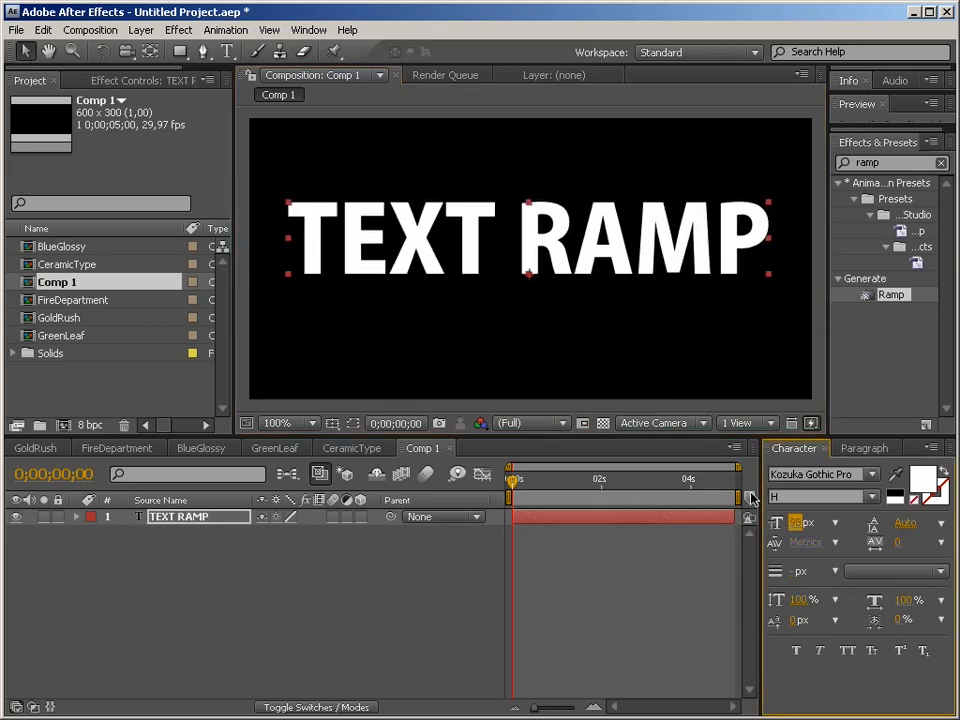
drag(572, 240, 573, 257)
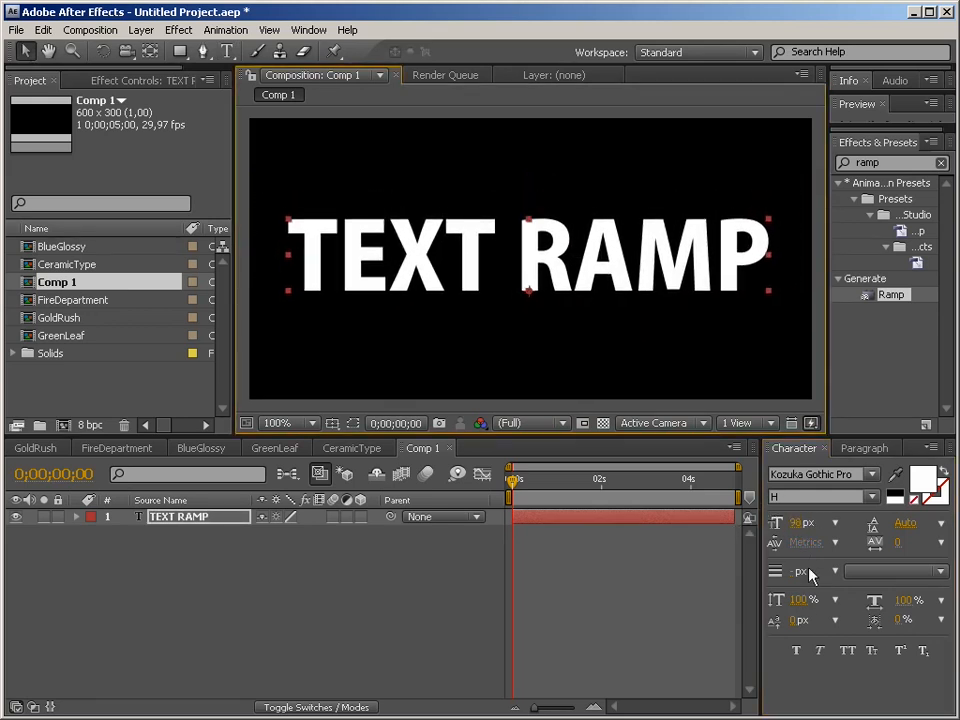
drag(797, 523, 793, 523)
Step: Search the presets for "cet", apply the CE TextRamp preset to the TEXT RAMP layer, and collapse and deselect all its effects
click(907, 162)
text(cet)
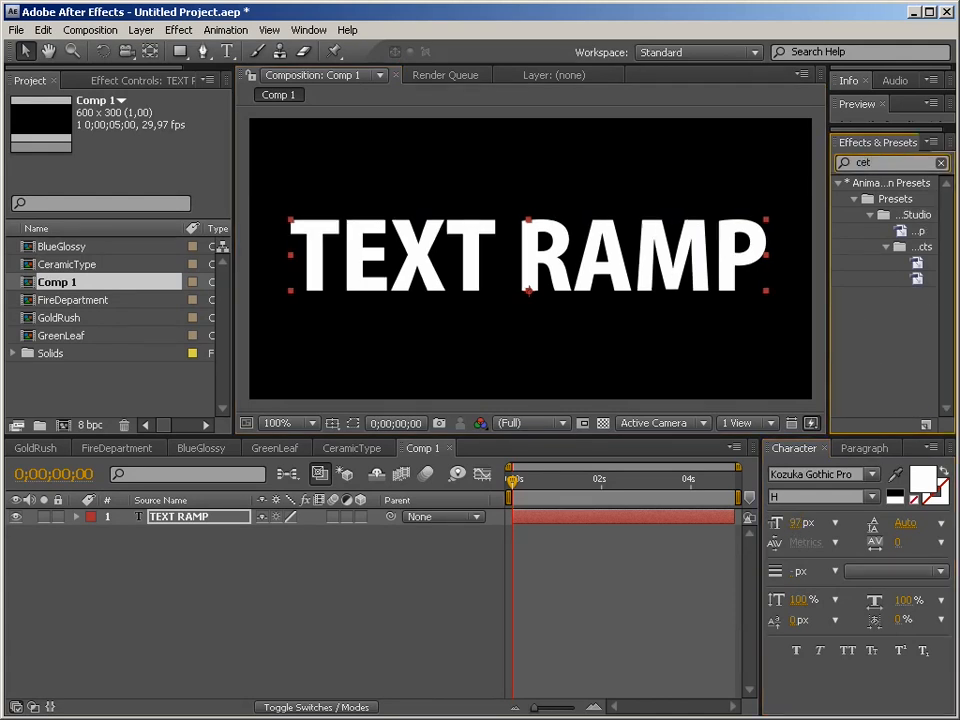
drag(829, 238, 762, 238)
drag(878, 228, 615, 280)
drag(762, 274, 873, 274)
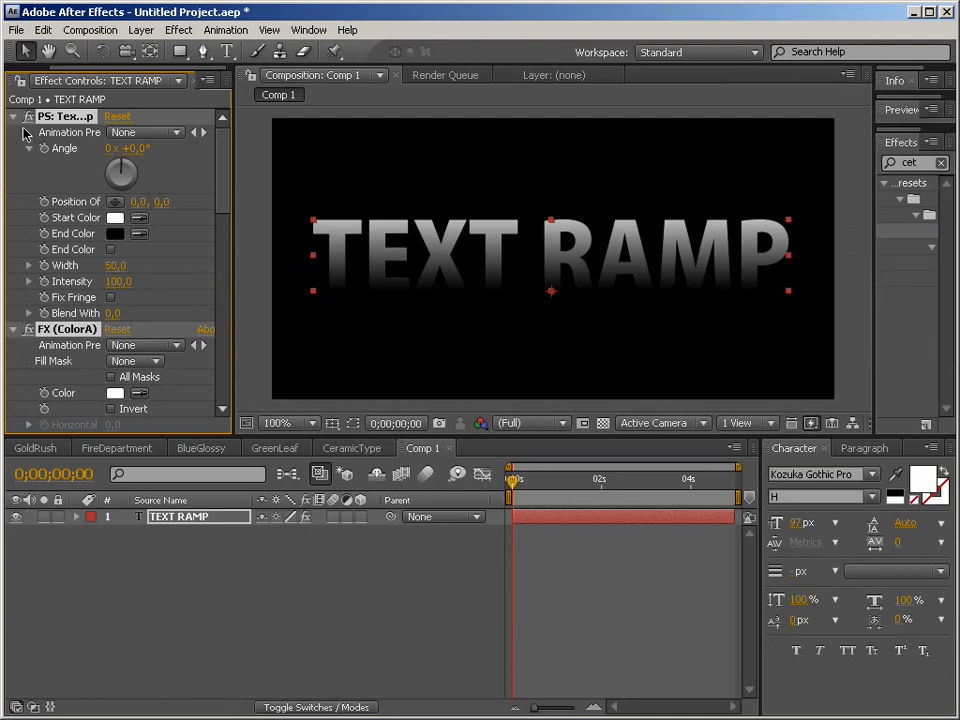
click(13, 117)
click(68, 276)
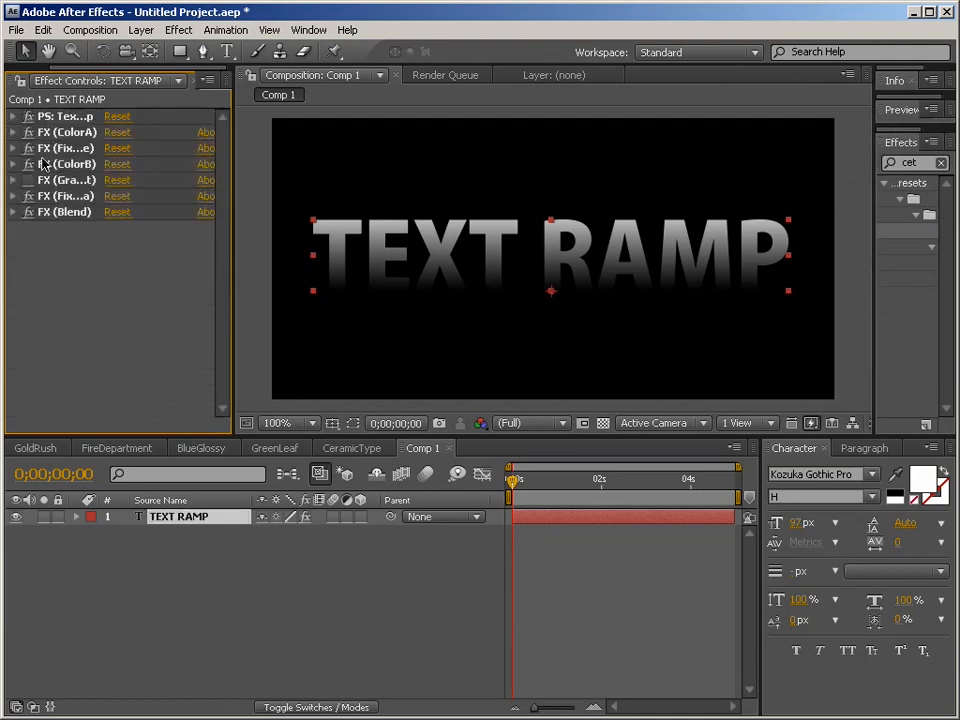
Step: Expand the PS: TextRamp settings and set the Start Color to bright red
click(13, 117)
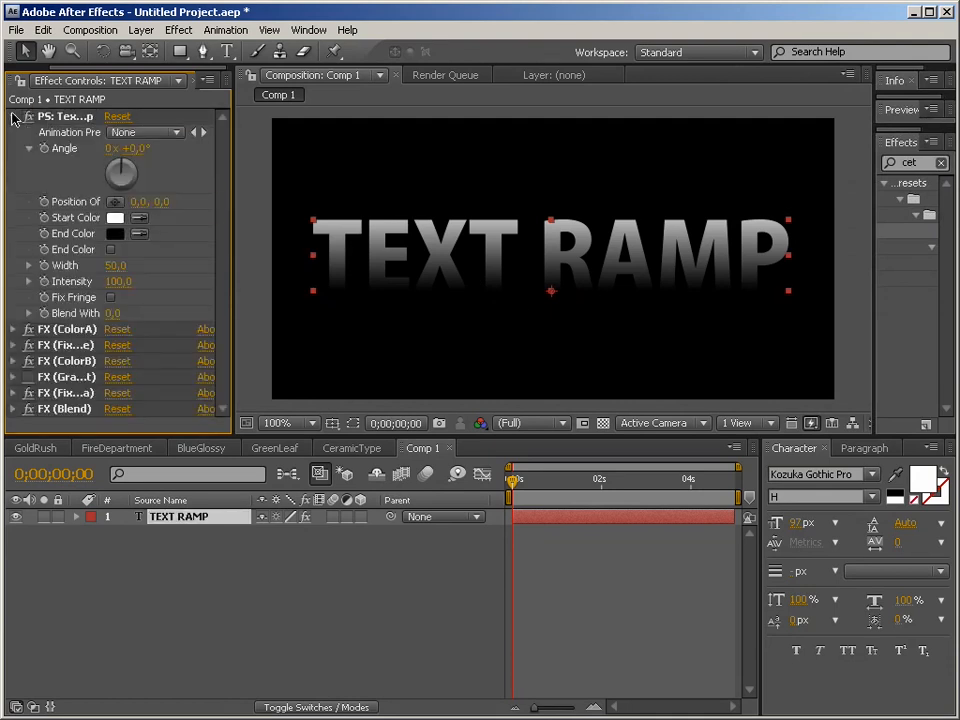
click(115, 217)
drag(453, 470, 492, 395)
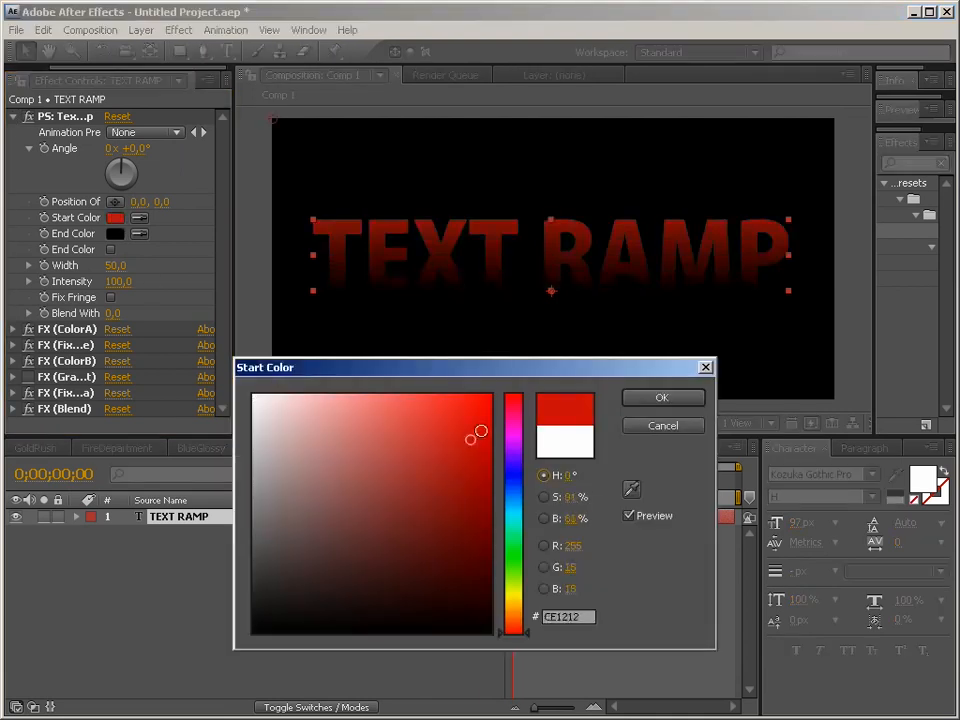
click(661, 397)
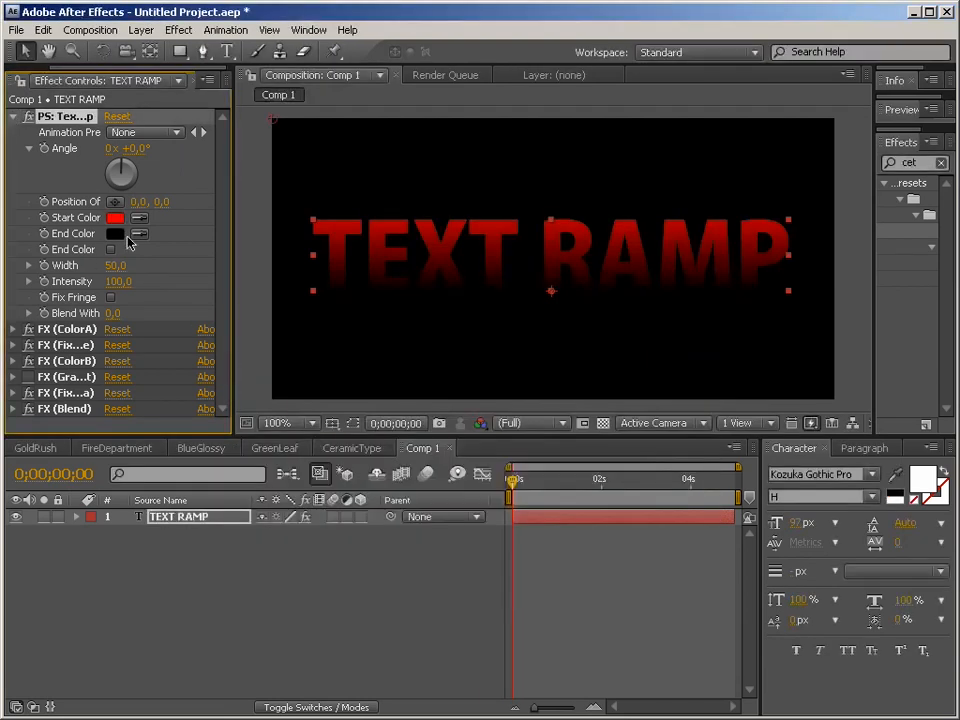
Step: Set the TextRamp End Color to dark red (330000)
click(115, 233)
click(513, 543)
click(460, 540)
drag(460, 540, 484, 522)
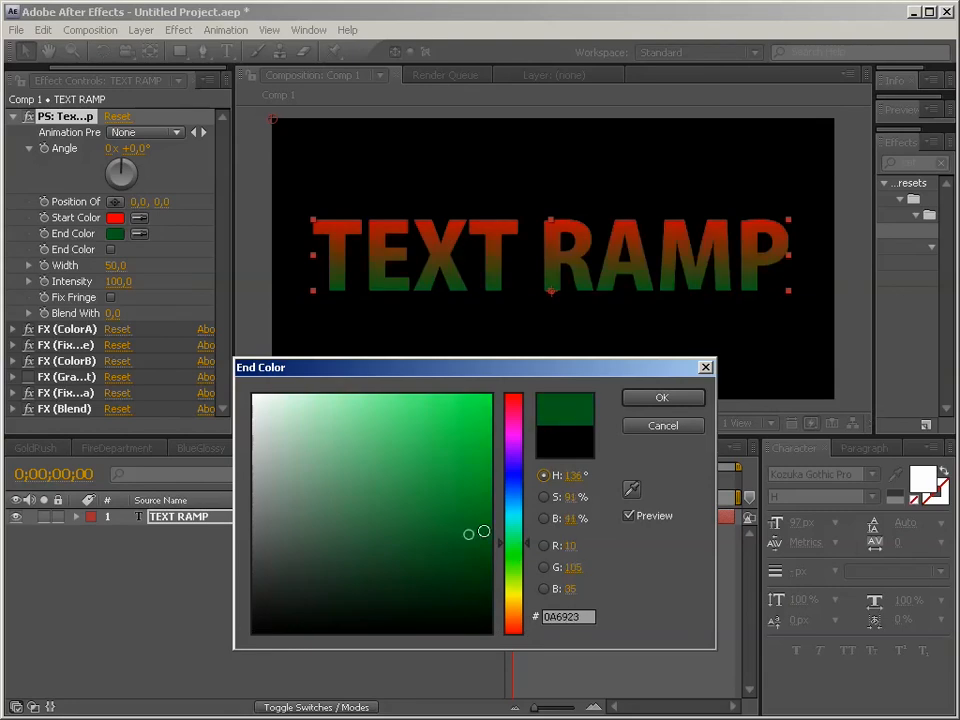
click(520, 395)
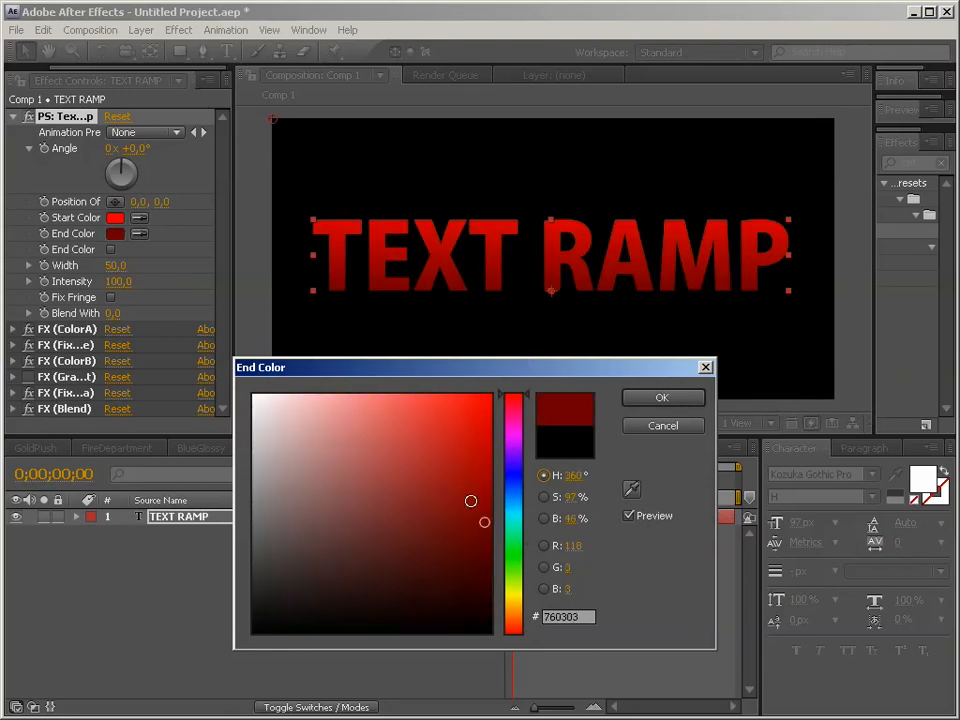
drag(474, 476, 551, 588)
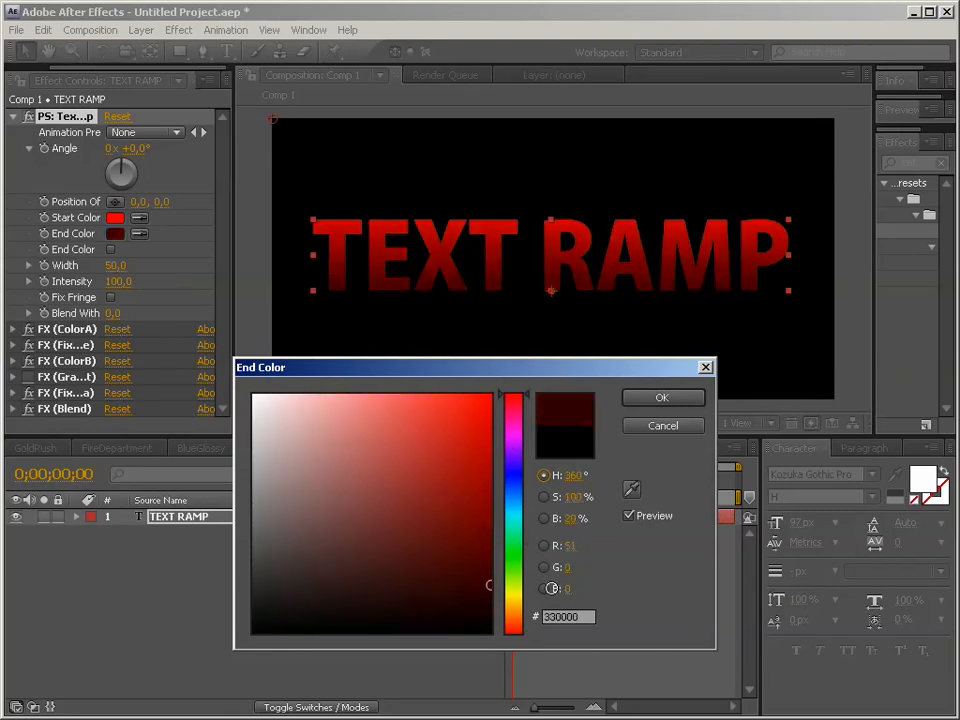
click(670, 396)
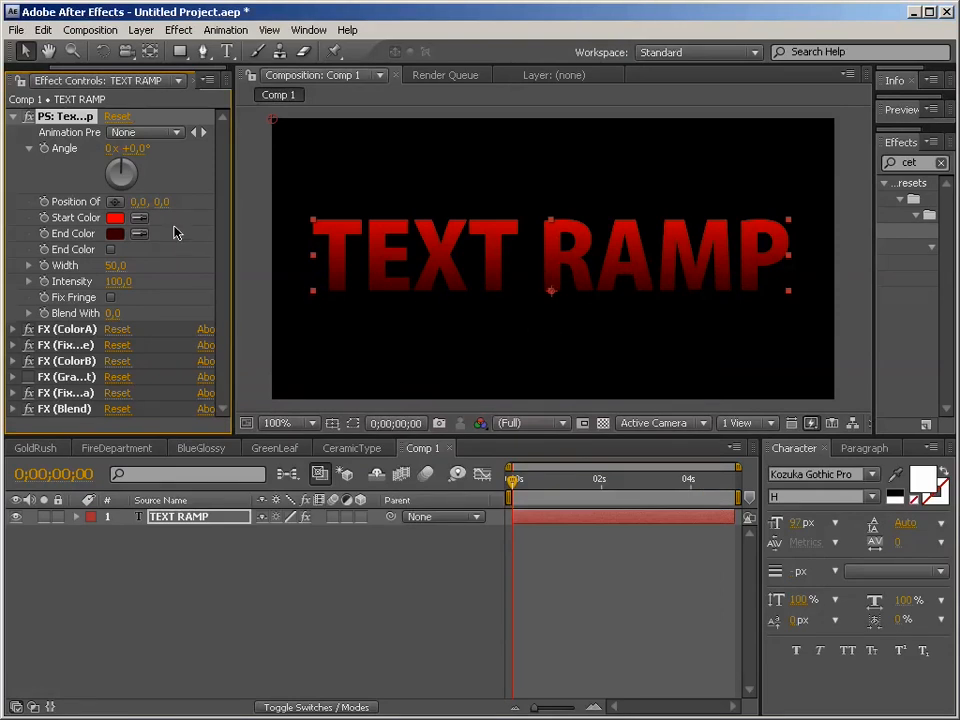
Step: Try an Angle of about -41° and a Position Offset of about 15, -18 on the TextRamp gradient
mouse_move(146, 150)
mouse_down()
mouse_move(180, 152)
mouse_move(90, 150)
mouse_move(151, 139)
mouse_move(137, 151)
mouse_up()
drag(160, 202, 96, 155)
mouse_move(144, 204)
mouse_down()
mouse_move(47, 200)
mouse_move(186, 207)
mouse_move(159, 212)
mouse_up()
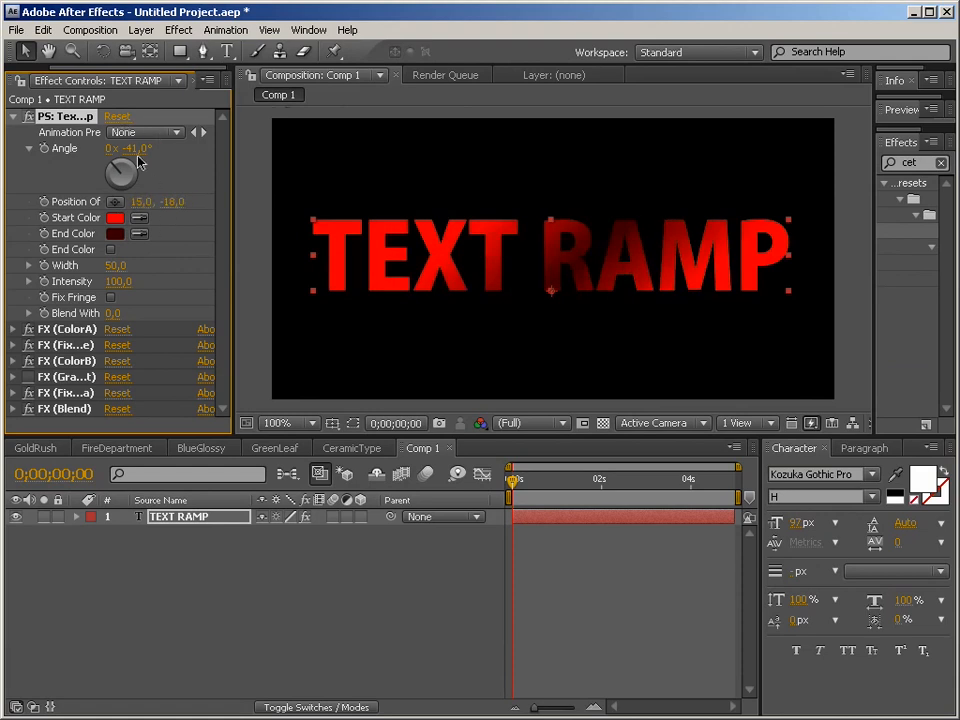
Step: Reset the TextRamp Position Offset to 0, 0 and the Angle to 0°
click(151, 202)
key(Tab)
text(0)
key(Tab)
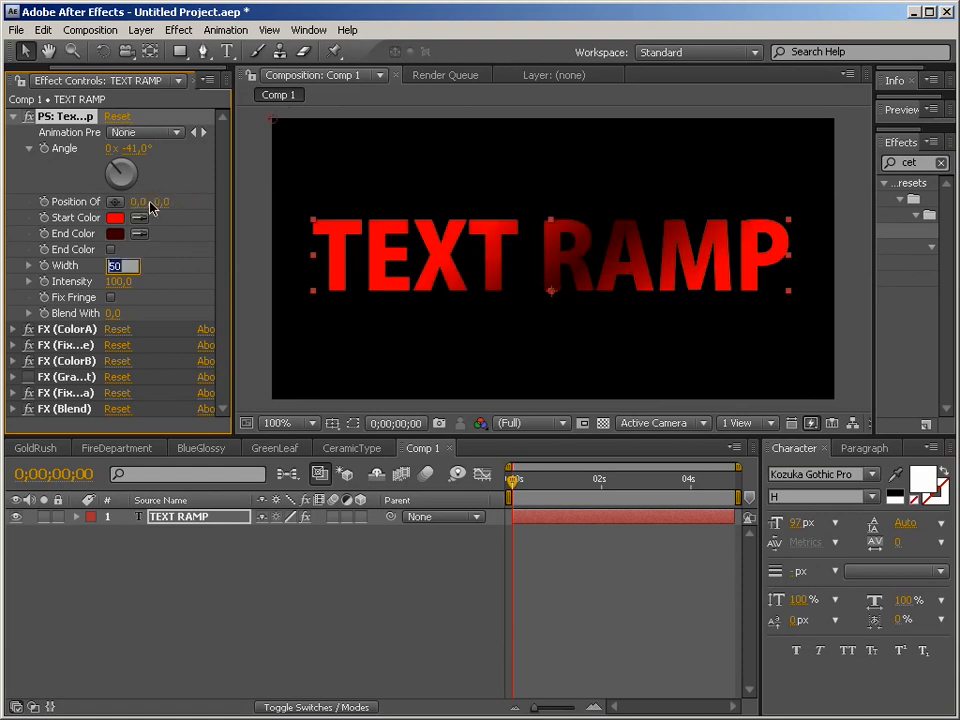
click(135, 150)
text(0)
key(Return)
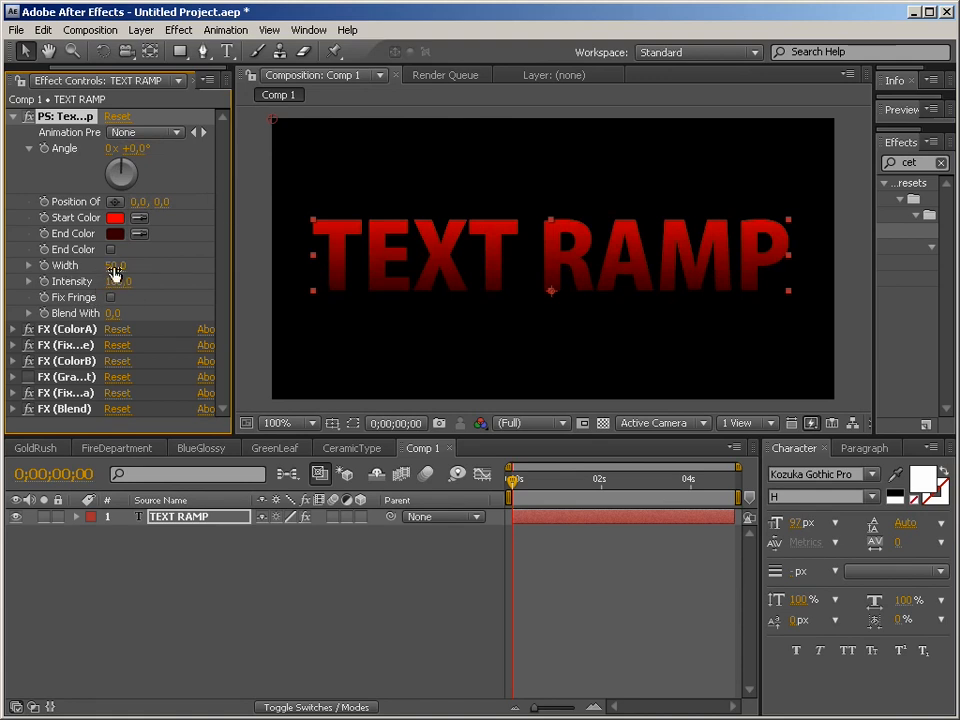
Step: Try different Intensity and Width values for the TextRamp gradient, ending at Width 20 and Intensity 200
drag(119, 287, 189, 285)
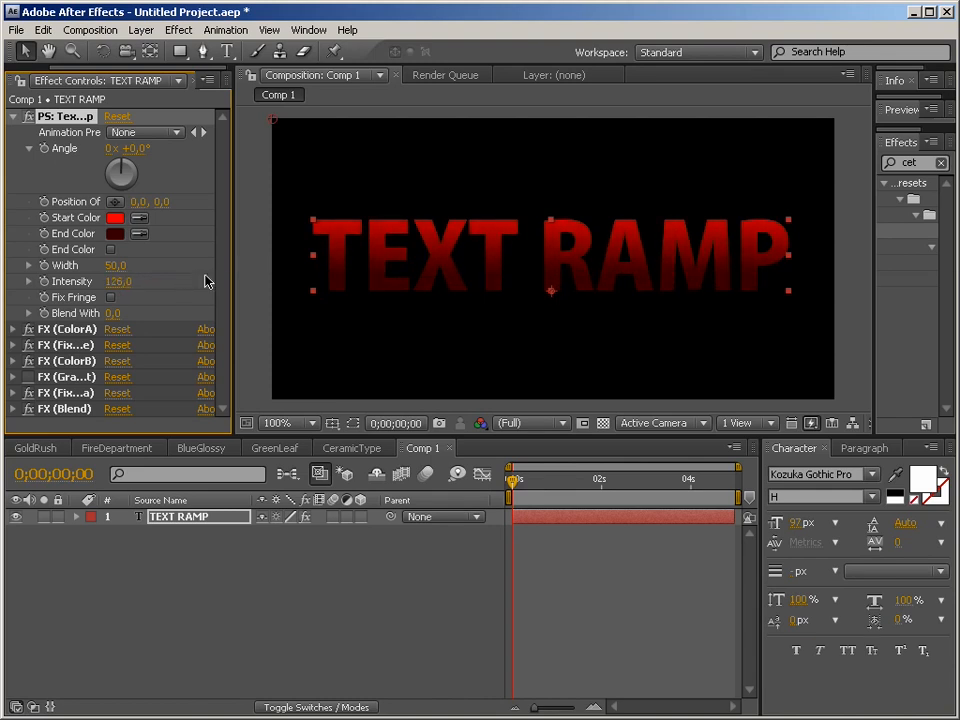
click(119, 281)
text(100)
key(Return)
drag(117, 267, 488, 272)
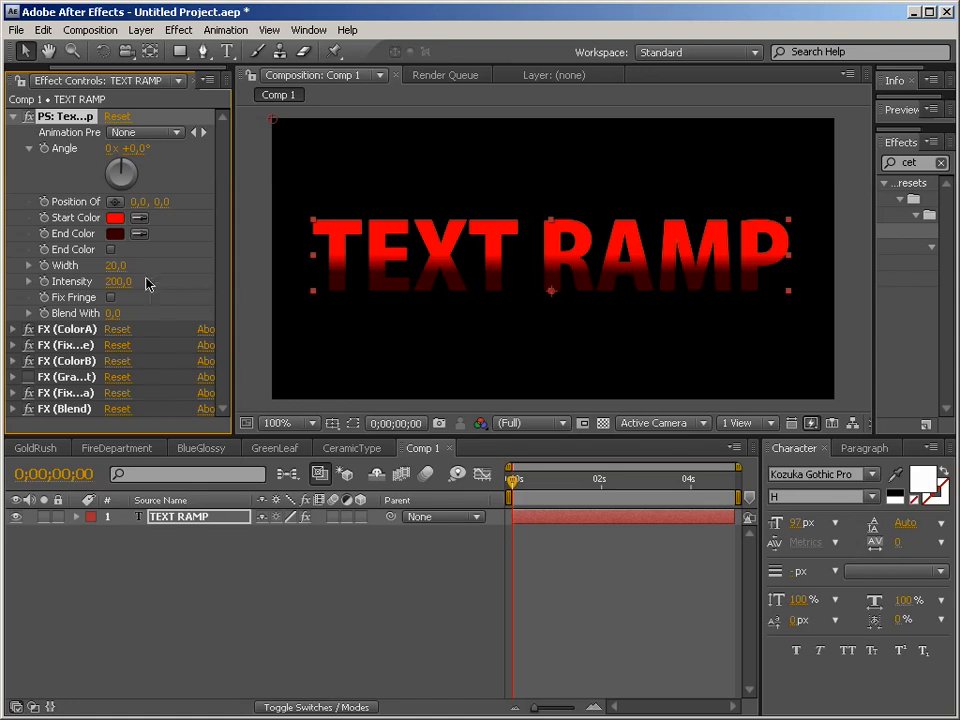
Step: Set the TextRamp Width to 50 and the Intensity to 100
click(116, 265)
text(50)
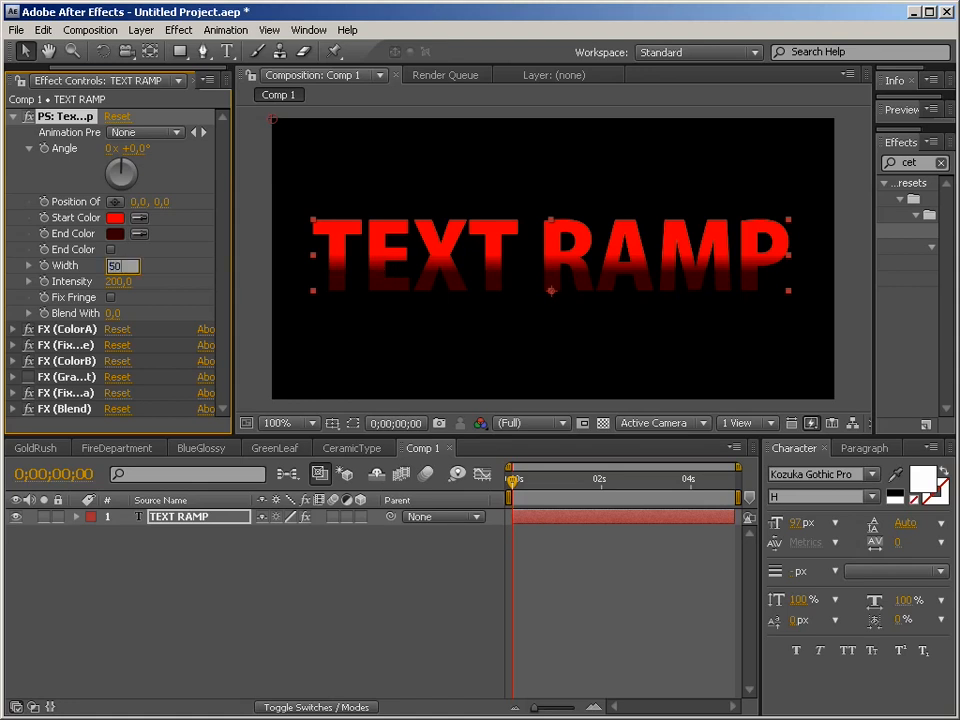
key(Tab)
text(100)
key(Return)
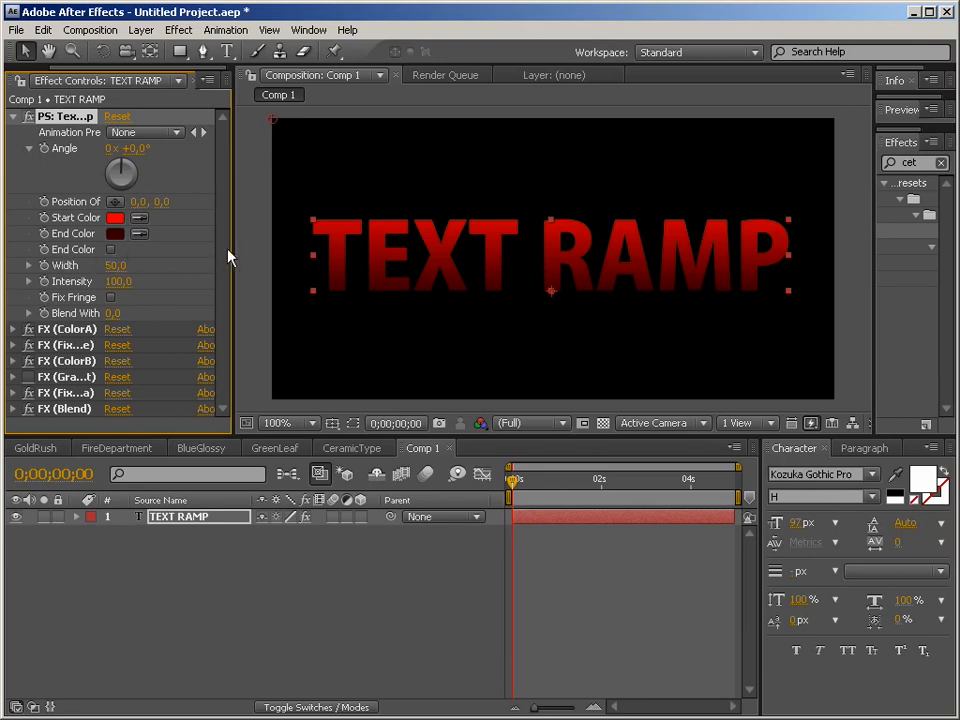
Step: Show the composition on the transparency grid and turn on the TextRamp End Color Only option
drag(232, 248, 289, 247)
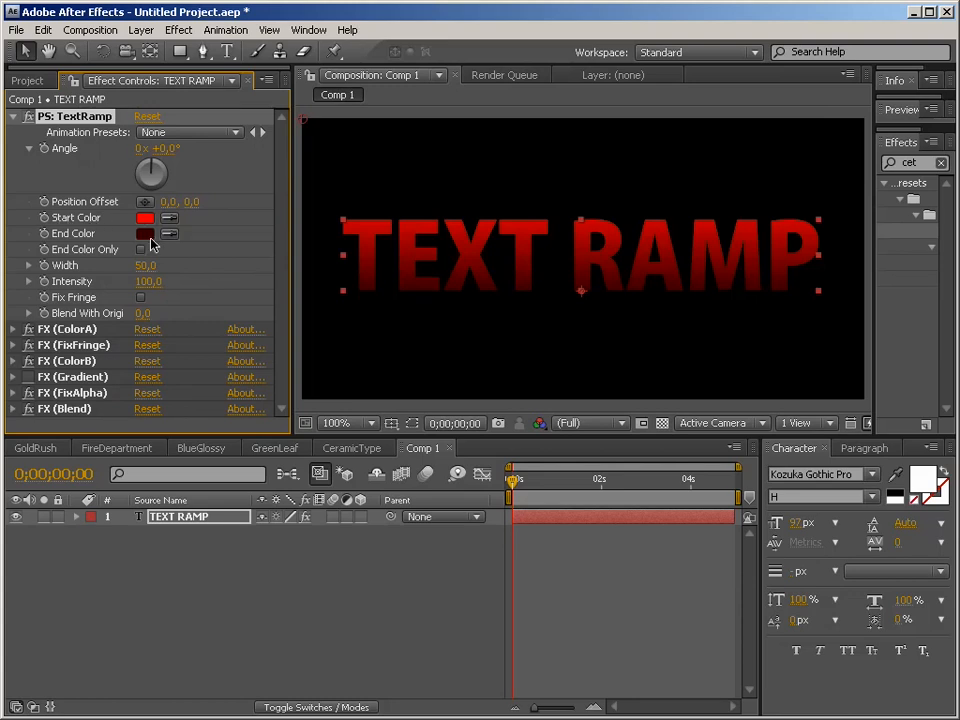
click(662, 423)
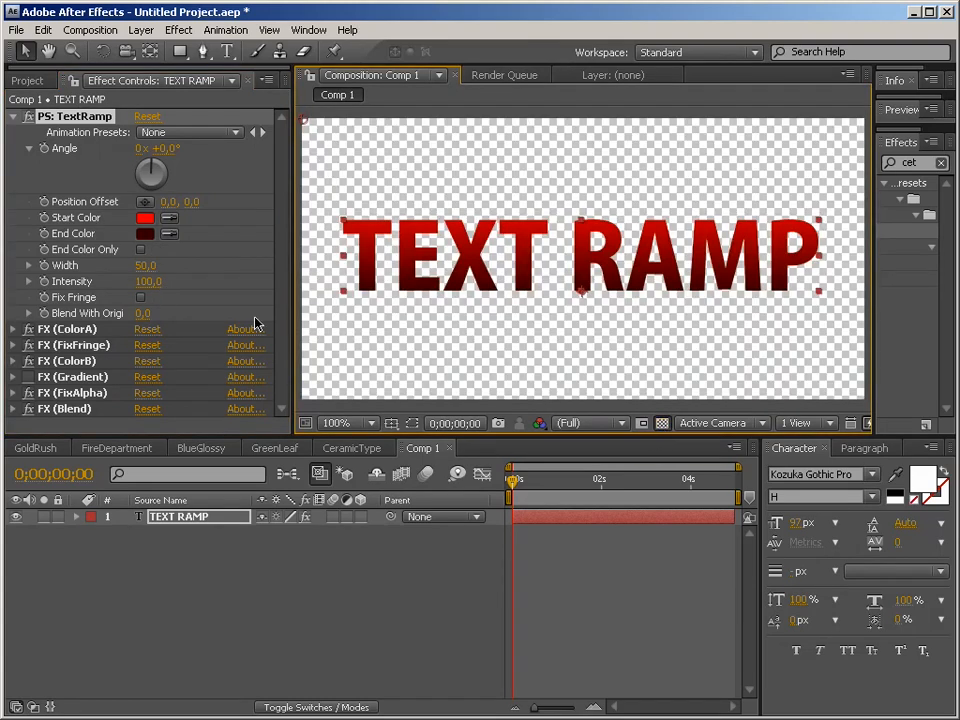
click(141, 250)
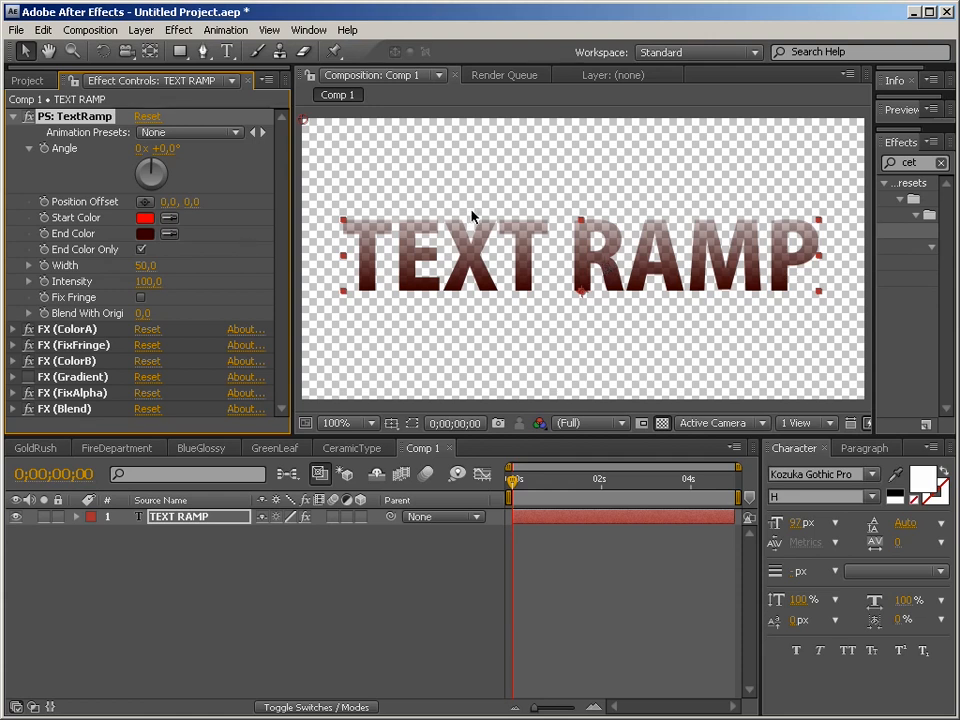
Step: Try a vertical Position Offset of about -106 on the TextRamp gradient and reset it to 0
drag(195, 208, 99, 201)
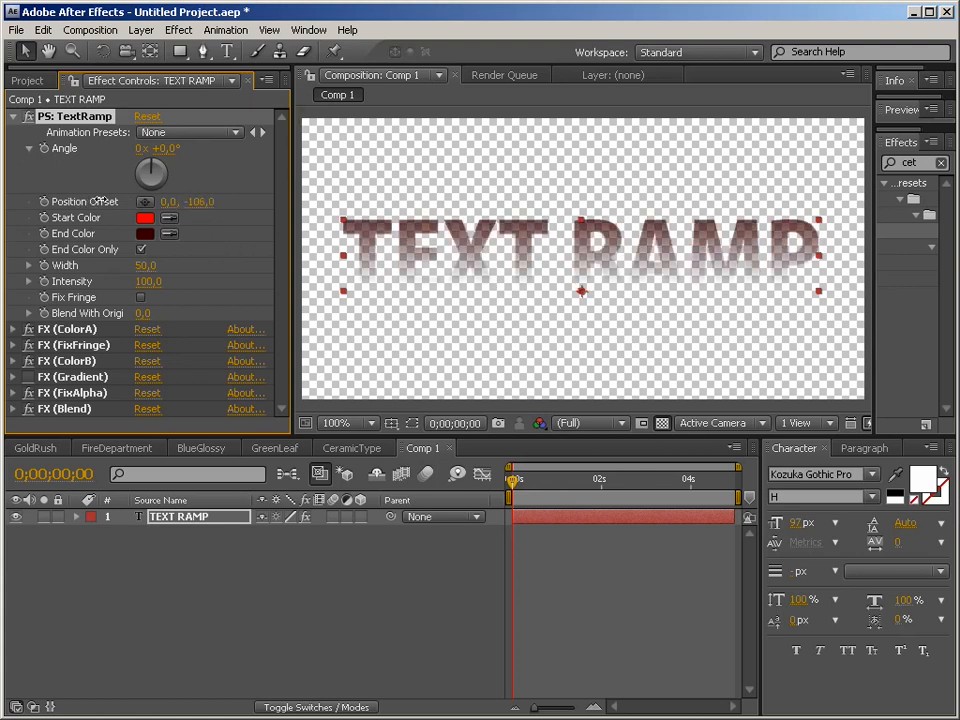
click(200, 202)
text(0)
key(Return)
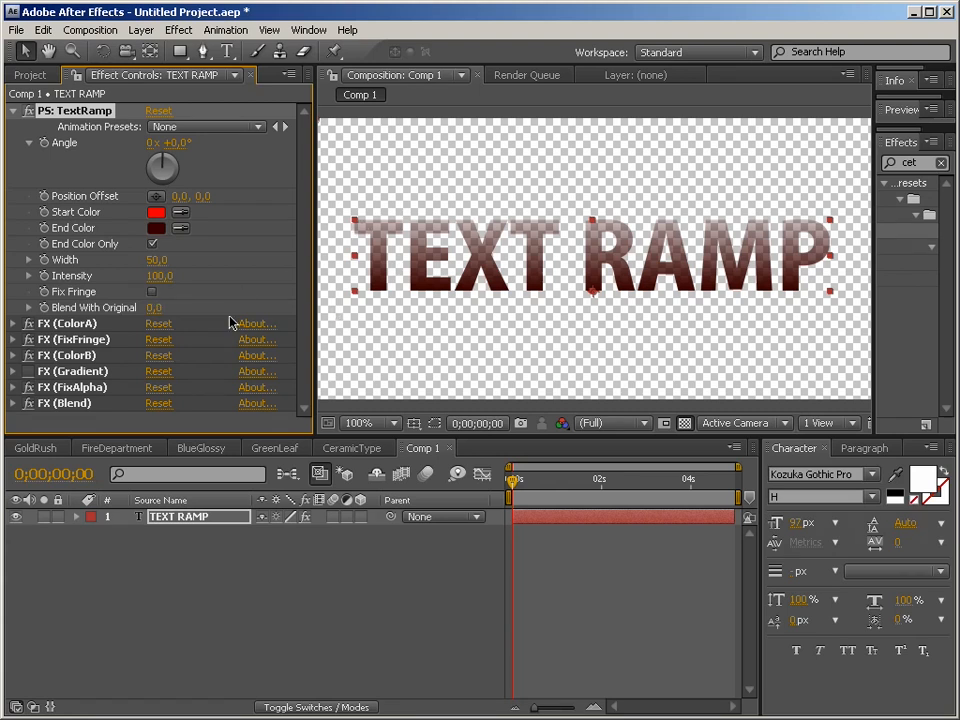
Step: Close Comp 1 and set the TextRamp Start Color of the GOLD RUSH text to black (000000)
click(450, 453)
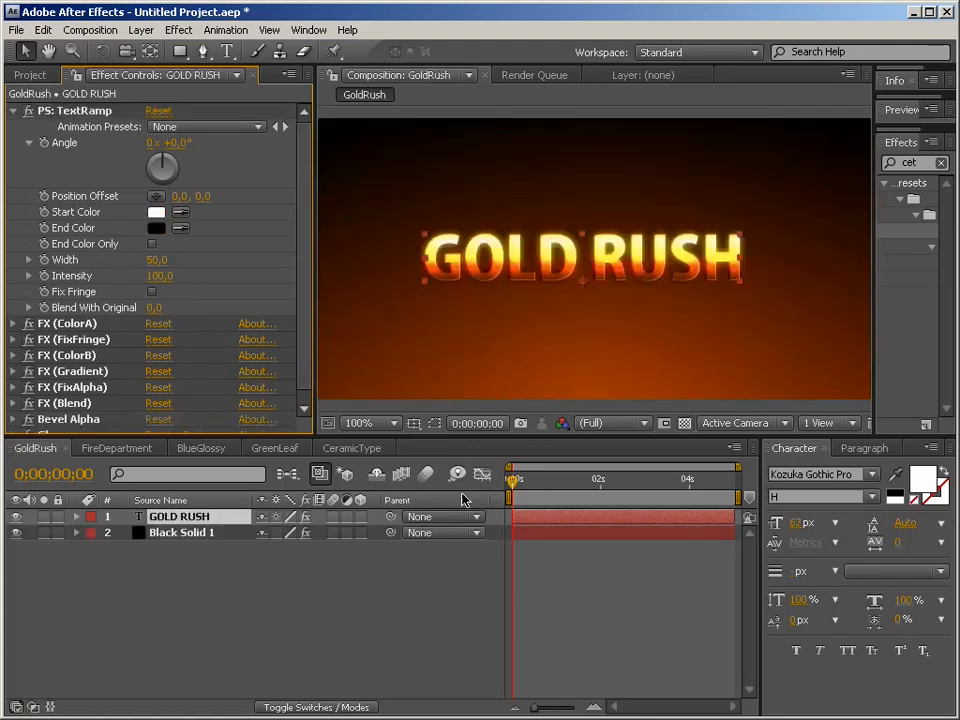
click(564, 256)
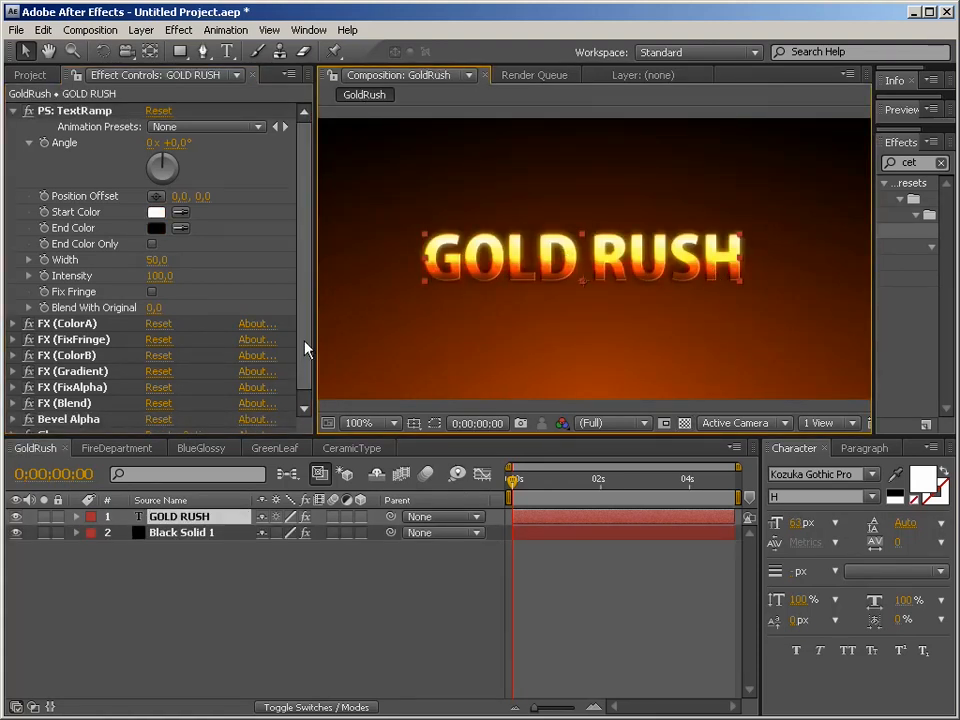
click(156, 212)
mouse_move(379, 446)
mouse_down()
mouse_move(268, 413)
mouse_move(253, 476)
mouse_move(253, 631)
mouse_up()
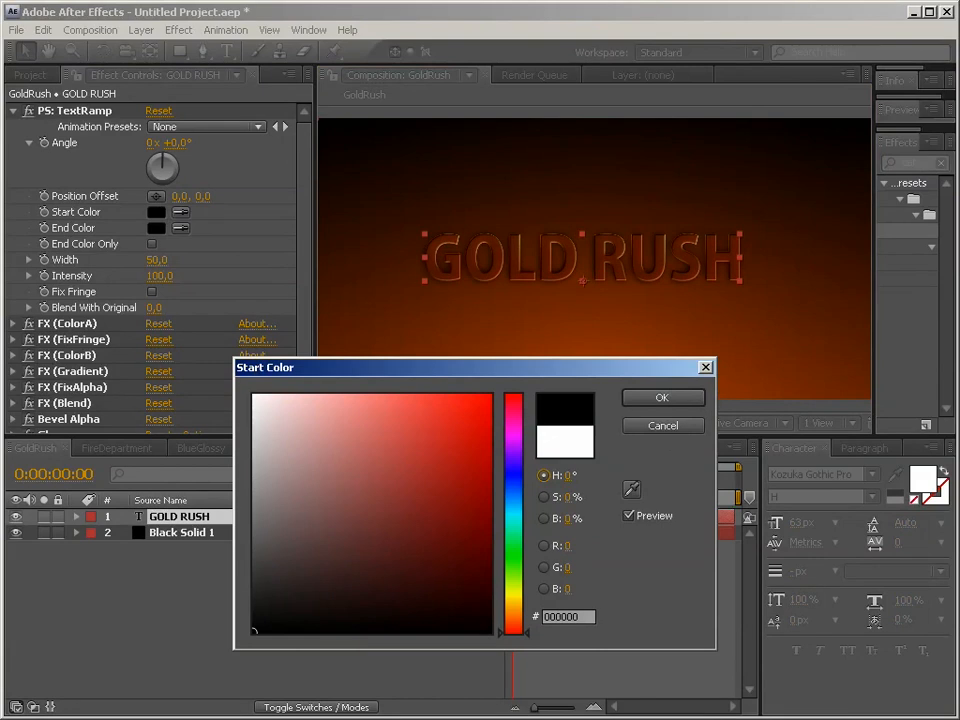
click(670, 396)
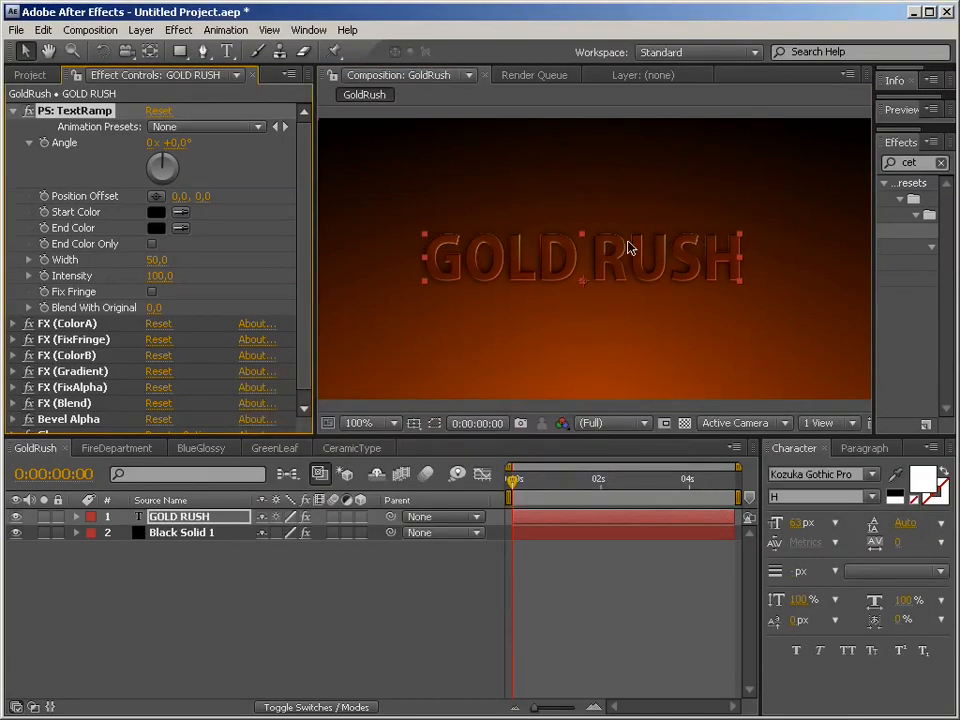
Step: Toggle Fix Fringe on and off for the GOLD RUSH text to compare its edges
click(151, 293)
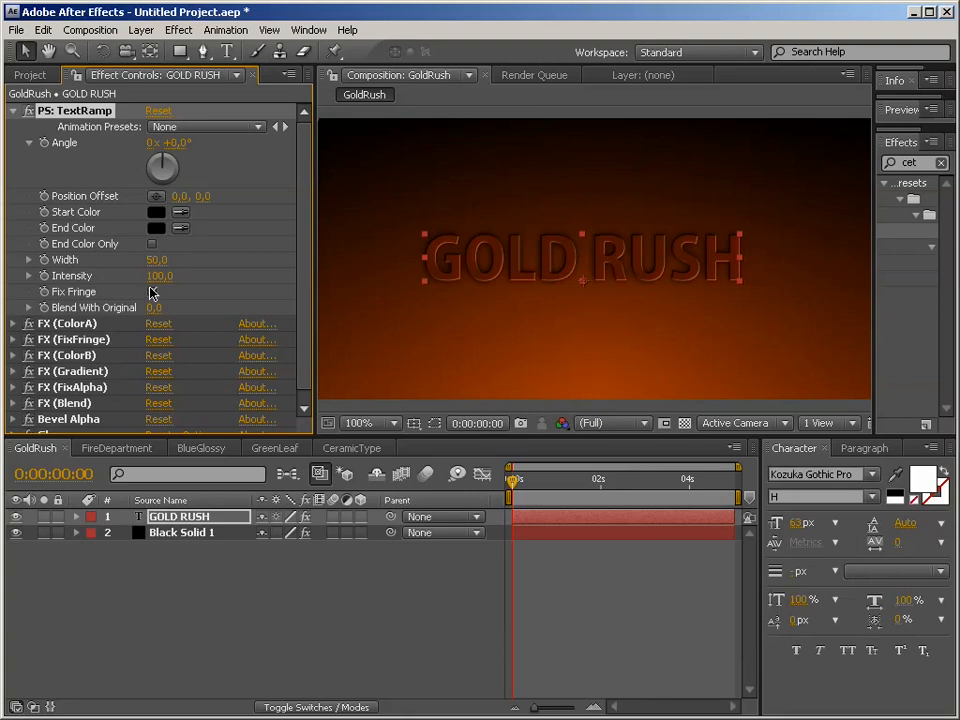
click(152, 292)
click(153, 291)
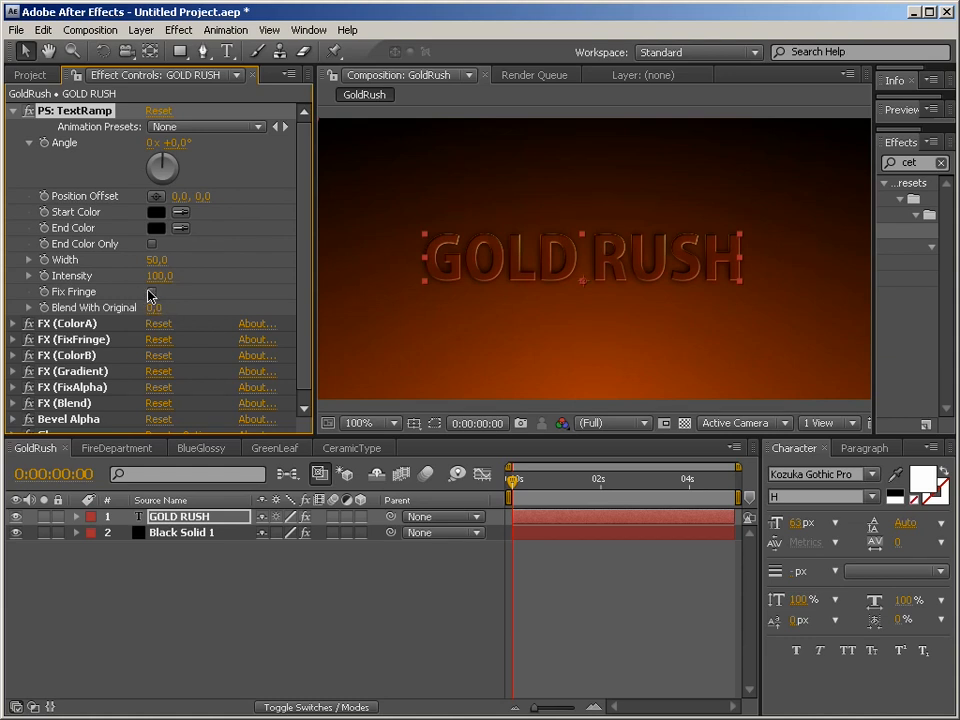
Step: Set the TextRamp Start Color of the GOLD RUSH text back to white
click(156, 212)
drag(291, 424, 138, 294)
click(645, 395)
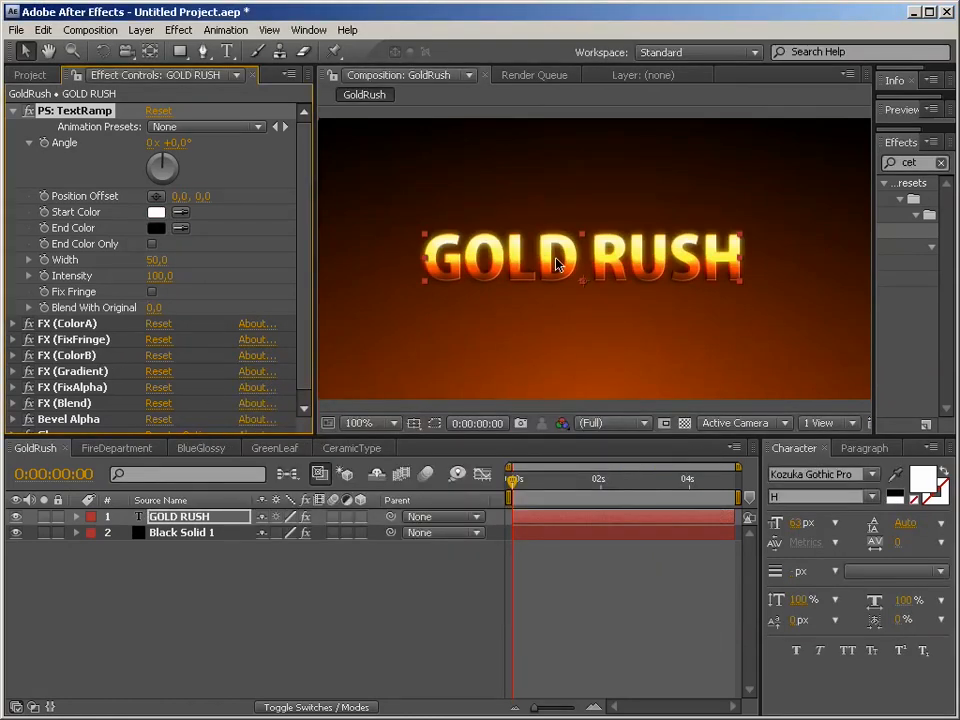
Step: Reopen Comp 1 from the project items and turn off the transparency grid
click(30, 75)
right_click(101, 390)
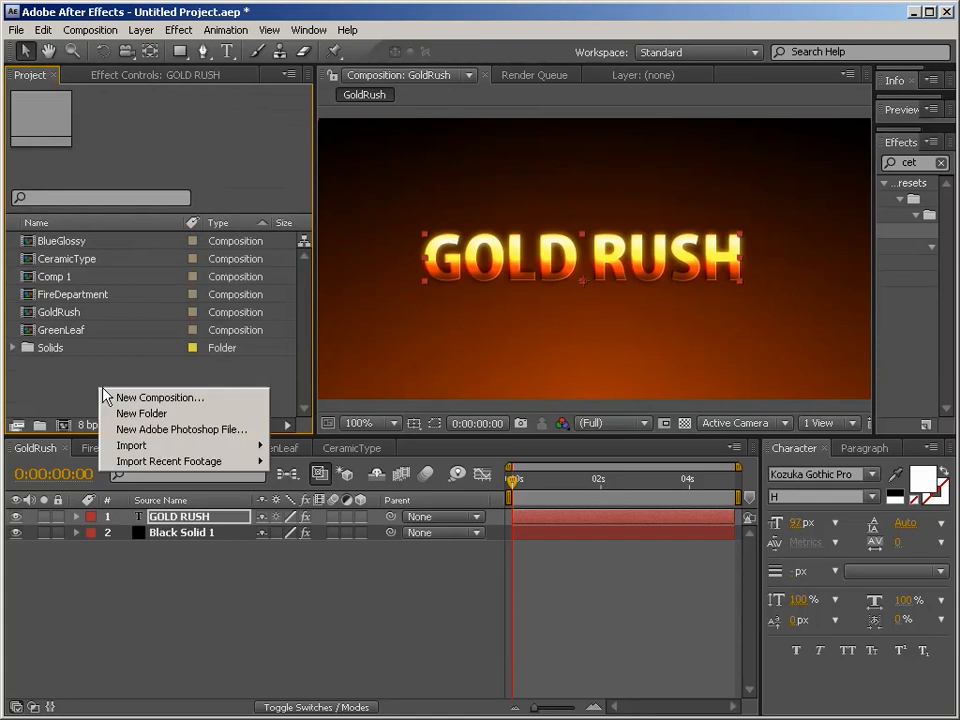
double_click(55, 276)
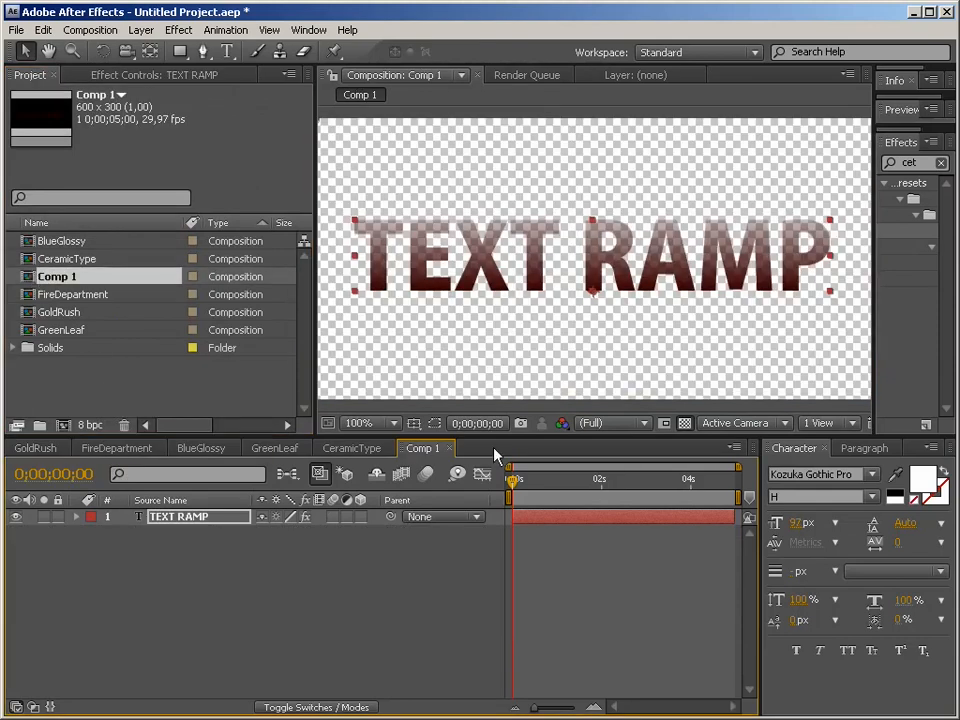
click(685, 423)
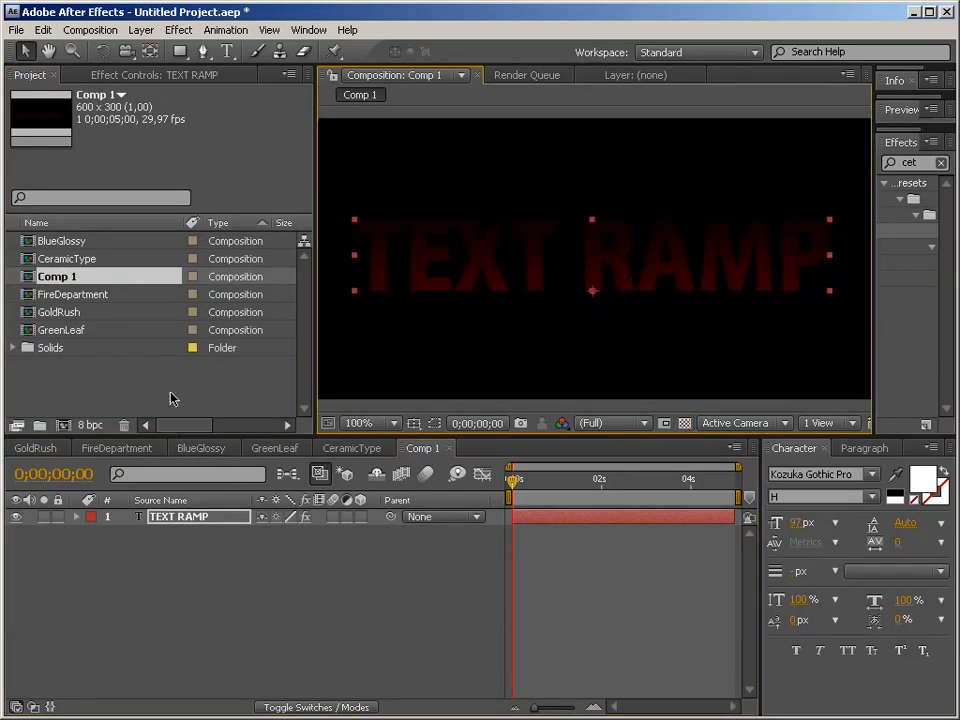
Step: Turn off End Color Only for the TEXT RAMP layer's TextRamp and set its Start Color to white (FFFFFF)
click(155, 75)
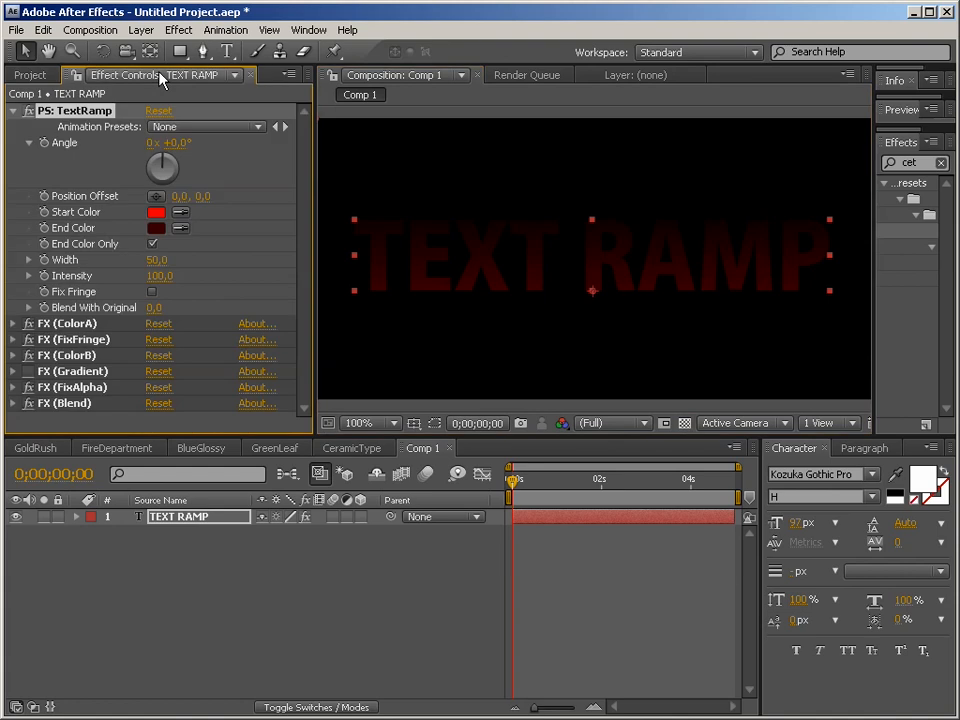
click(152, 246)
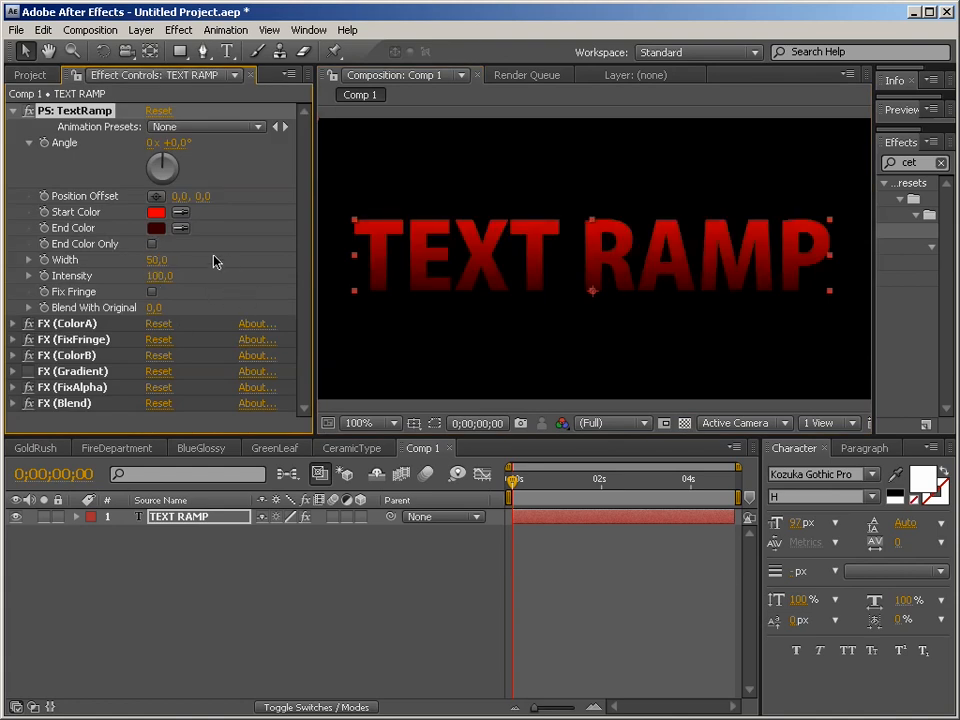
click(156, 212)
drag(416, 538, 93, 235)
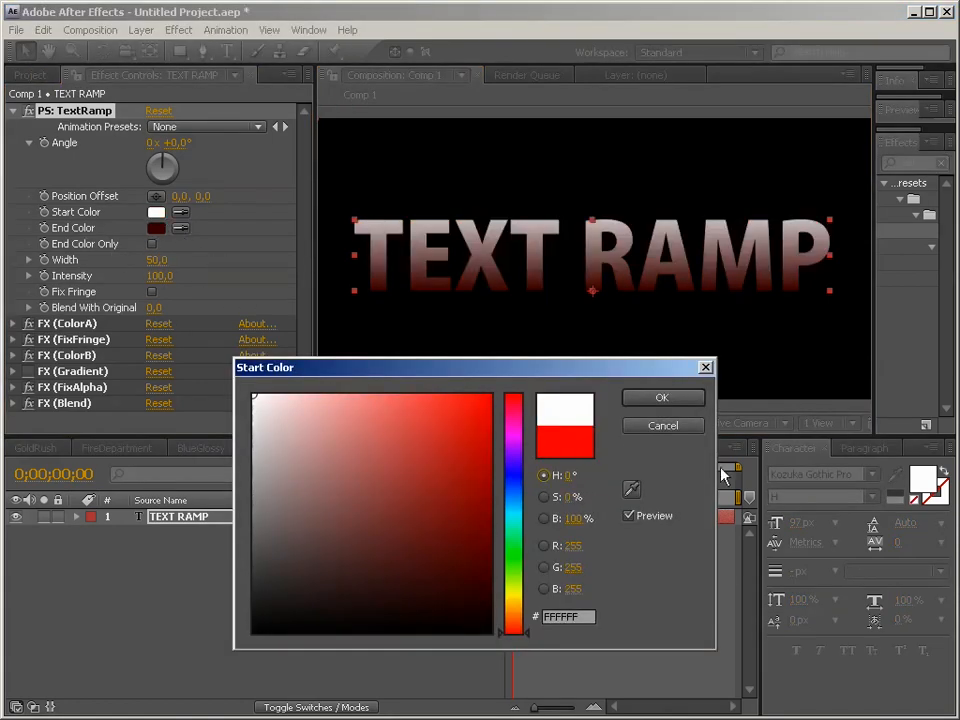
click(662, 398)
Step: Set the TextRamp End Color of the TEXT RAMP layer to black (000000)
click(156, 228)
drag(370, 530, 200, 662)
click(667, 400)
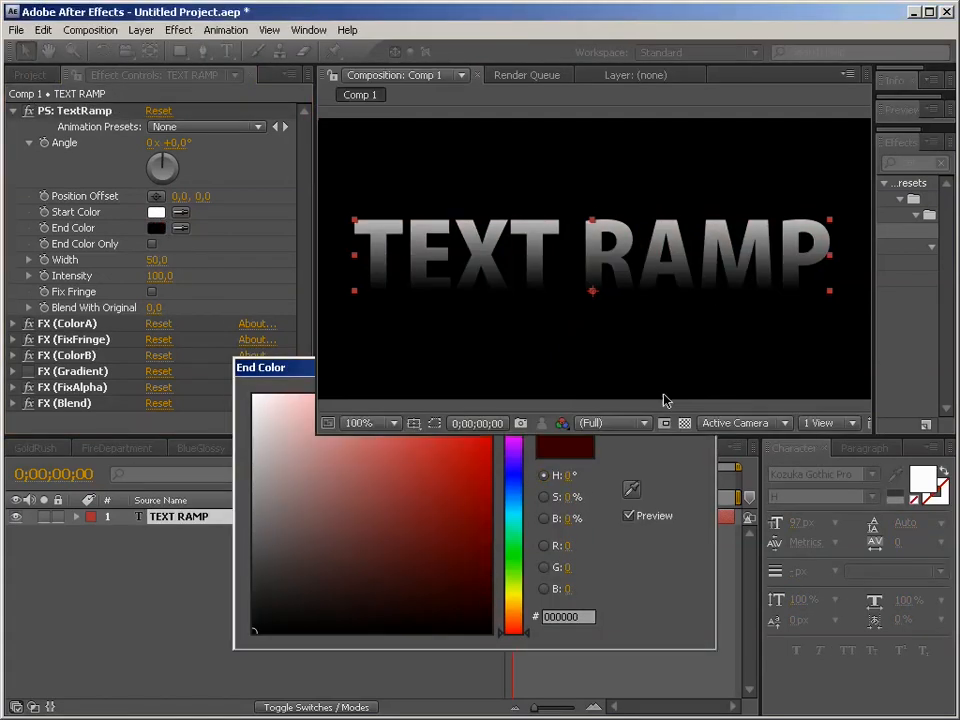
Step: Collapse the PS: TextRamp settings and expand the FX (Gradient) effect
click(14, 110)
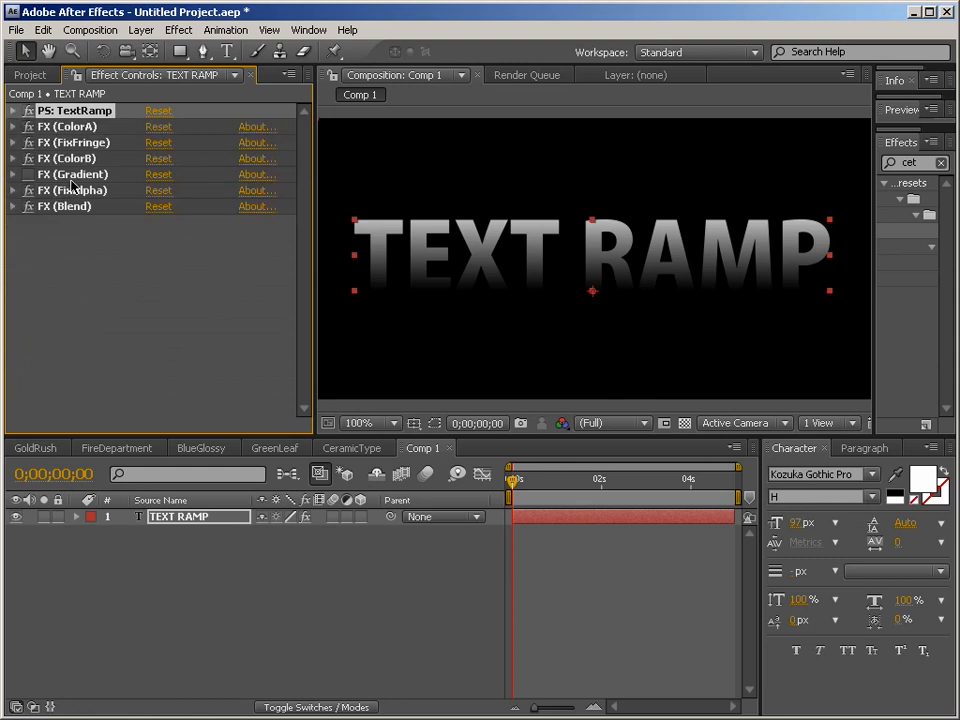
click(45, 175)
click(13, 175)
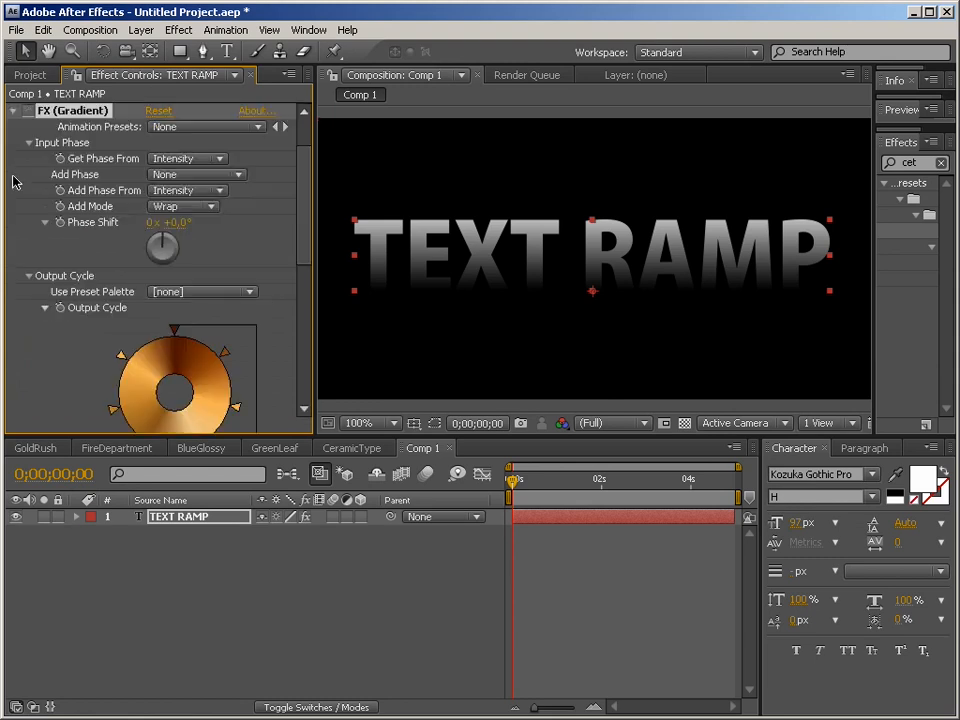
Step: Enable the FX (Gradient) effect on the TEXT RAMP layer, look through its preset palettes without changing them, and collapse it
click(28, 111)
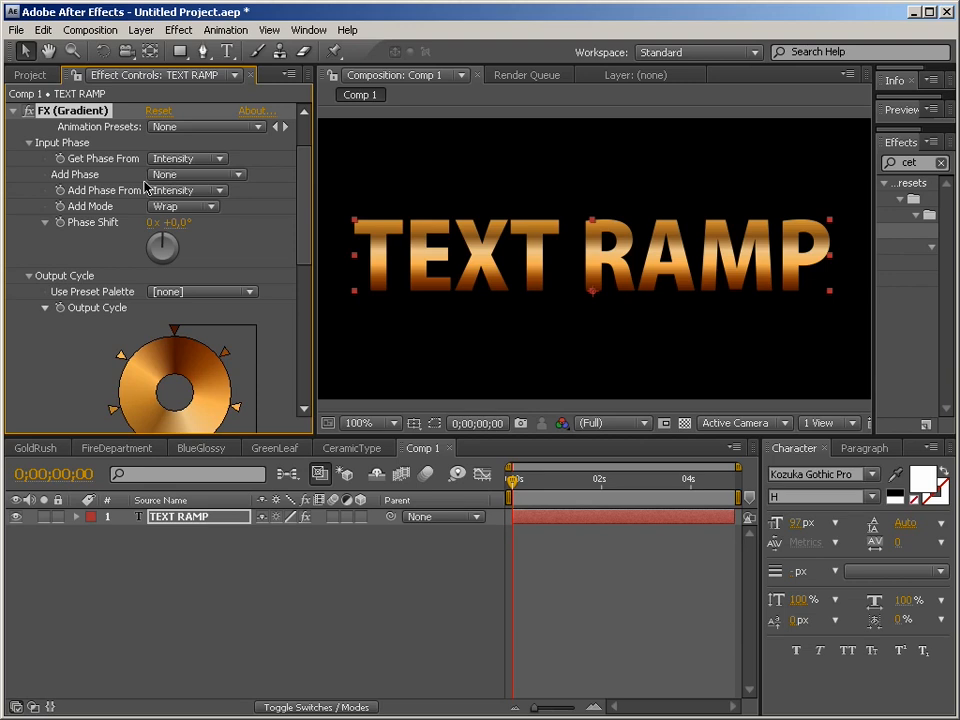
scroll(296, 295, down, 3)
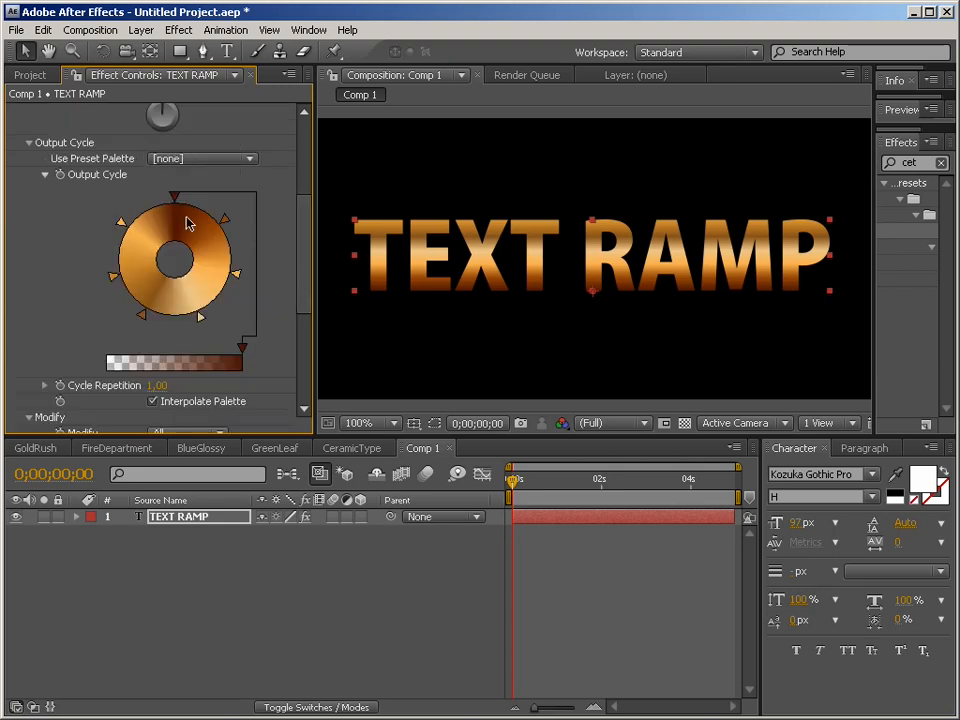
click(200, 158)
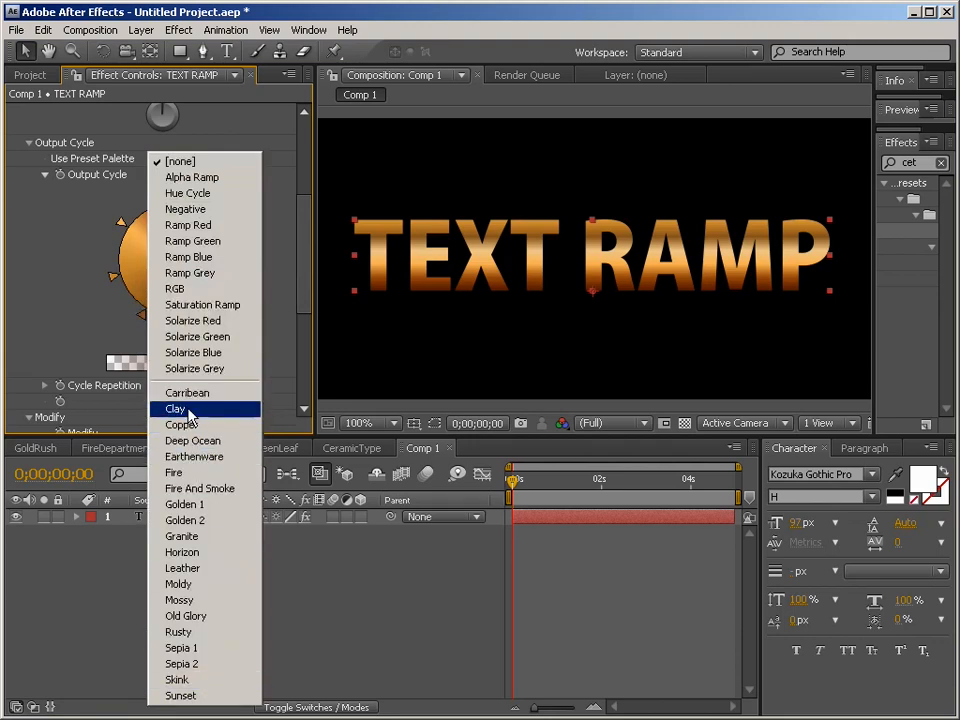
scroll(229, 238, up, 5)
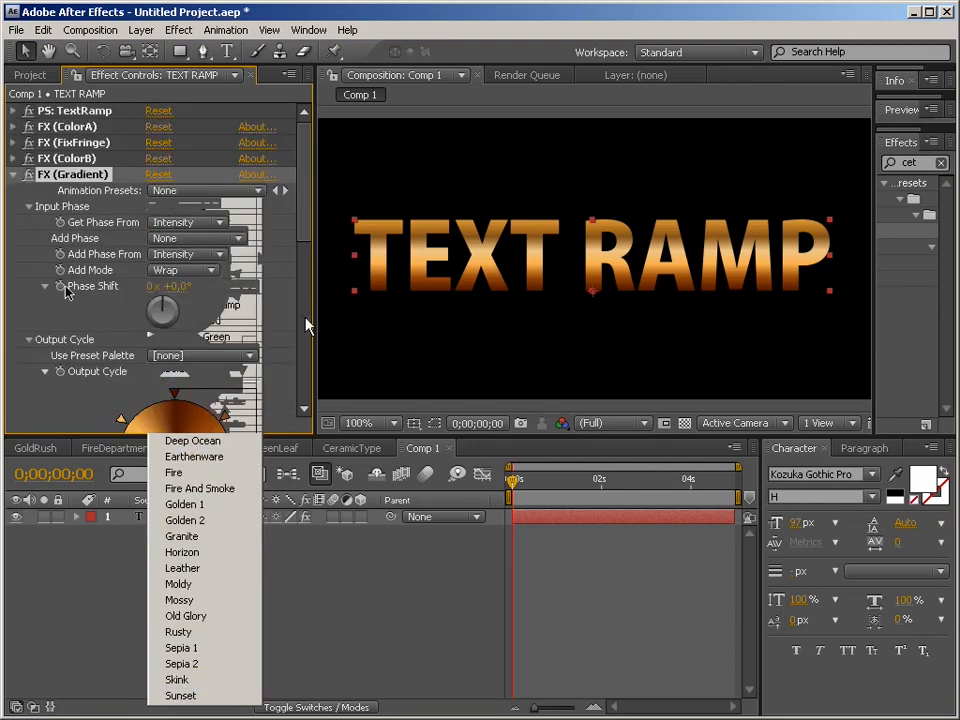
click(13, 175)
click(122, 272)
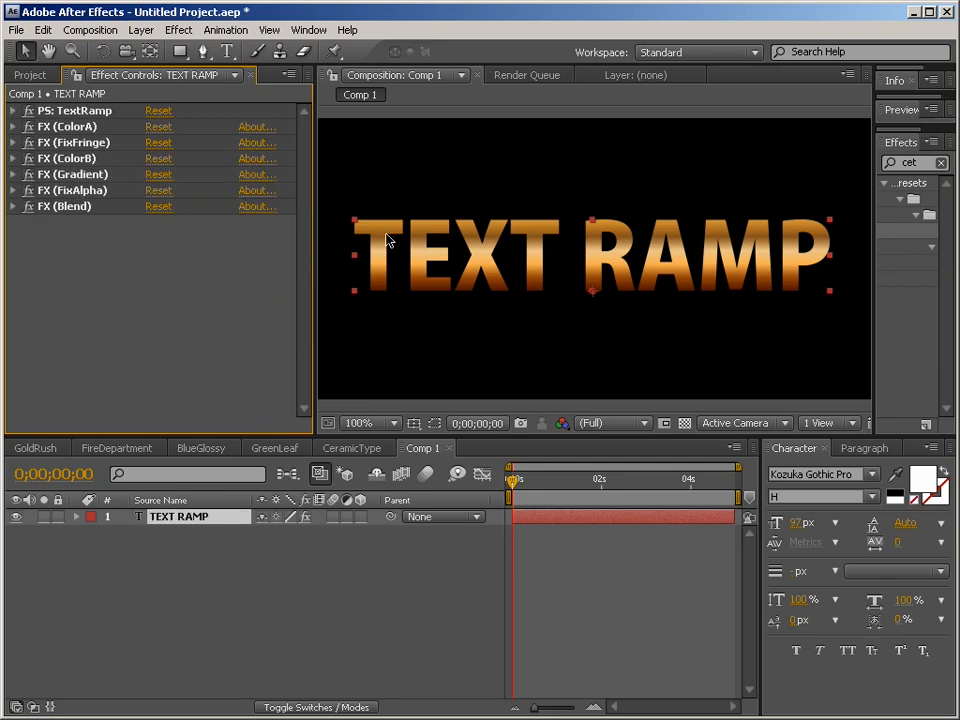
Step: Find the Glow effect, apply it to the TEXT RAMP layer with a Glow Radius of 29, and slightly lower its Glow Threshold
drag(872, 242, 762, 242)
click(831, 158)
key(BackSpace)
key(BackSpace)
key(BackSpace)
text(glow)
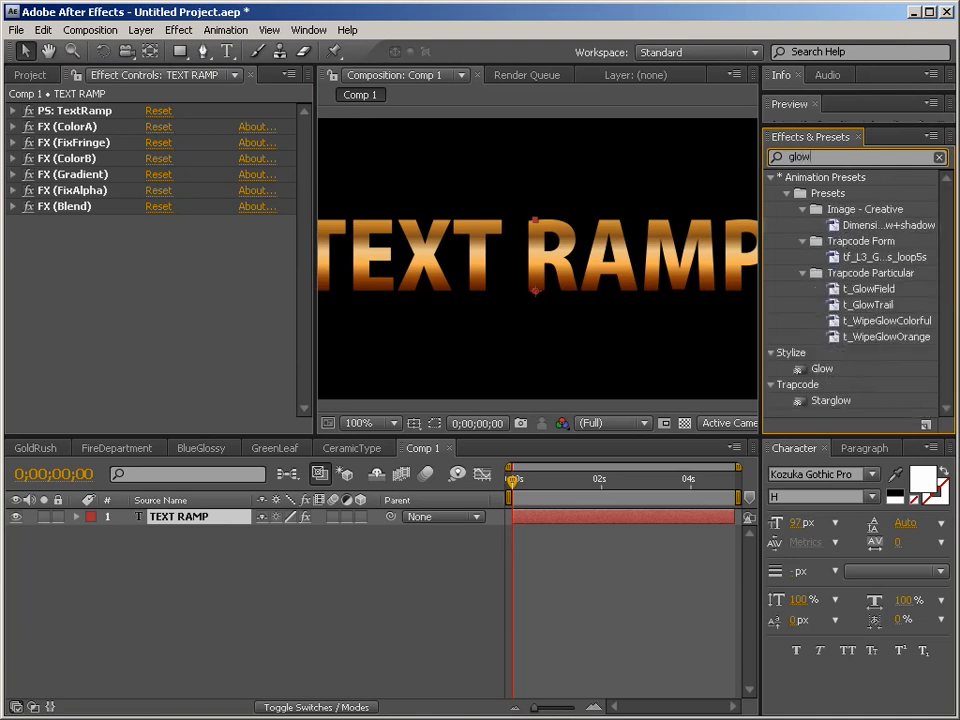
drag(825, 369, 613, 295)
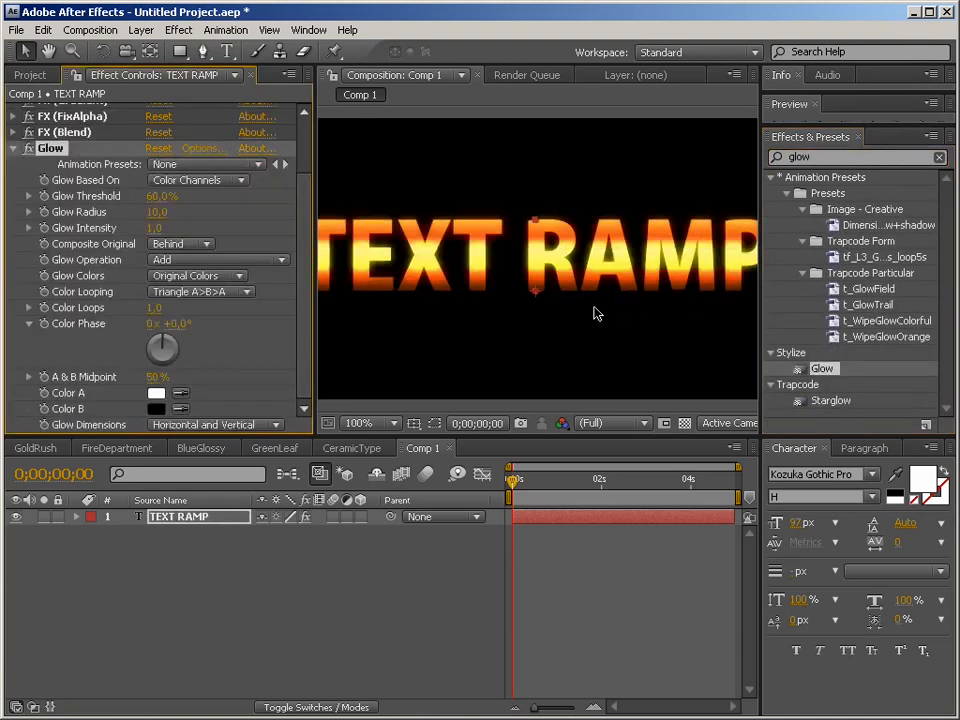
mouse_move(162, 196)
mouse_down()
mouse_move(140, 196)
mouse_move(160, 208)
mouse_move(172, 195)
mouse_up()
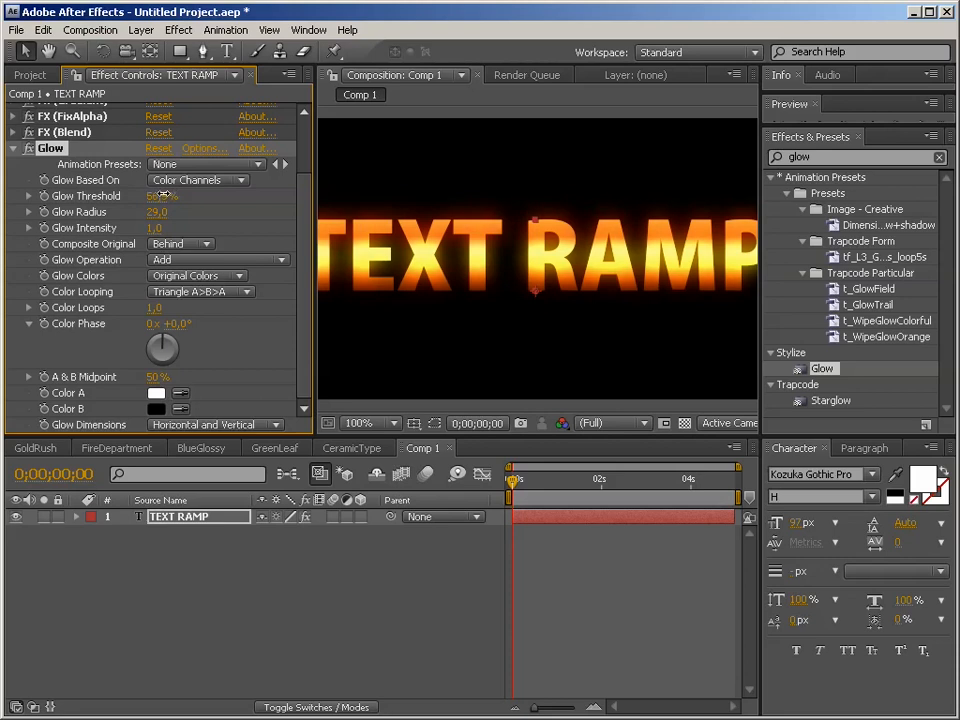
click(14, 148)
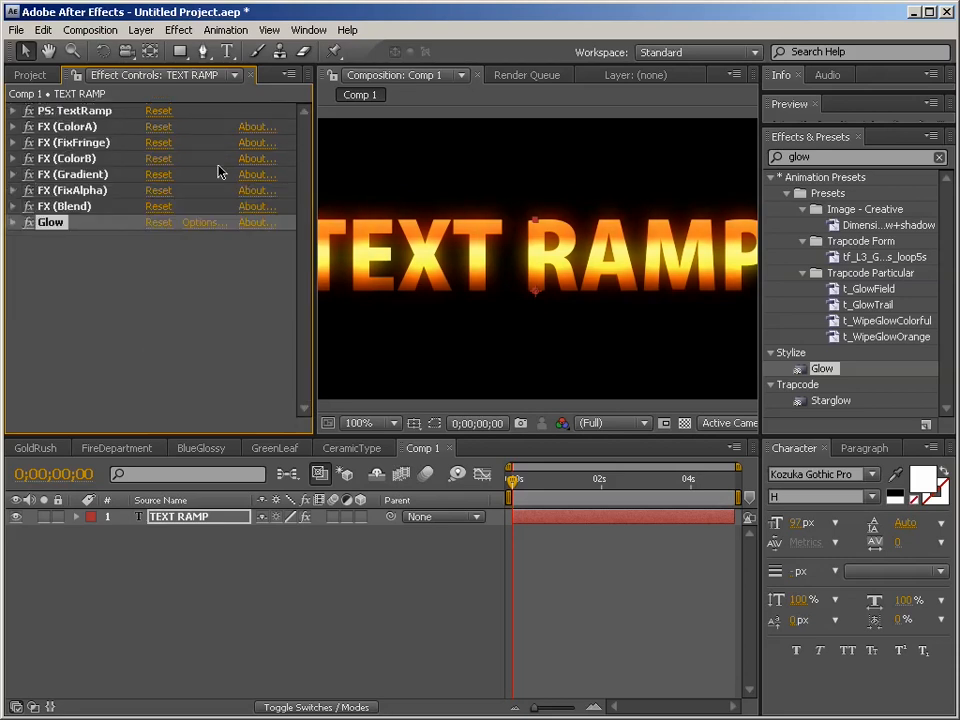
Step: Set the TEXT RAMP layer's TextRamp Position Offset to 0, -6 and its Width to 70
click(14, 110)
click(56, 110)
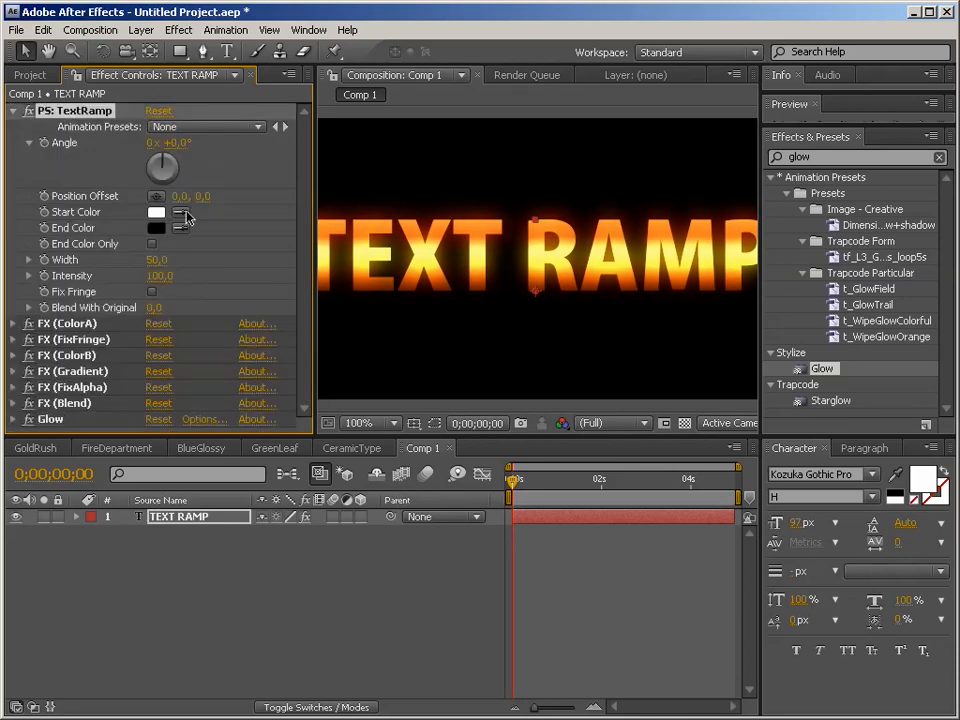
mouse_move(203, 196)
mouse_down()
mouse_move(193, 196)
mouse_move(208, 195)
mouse_up()
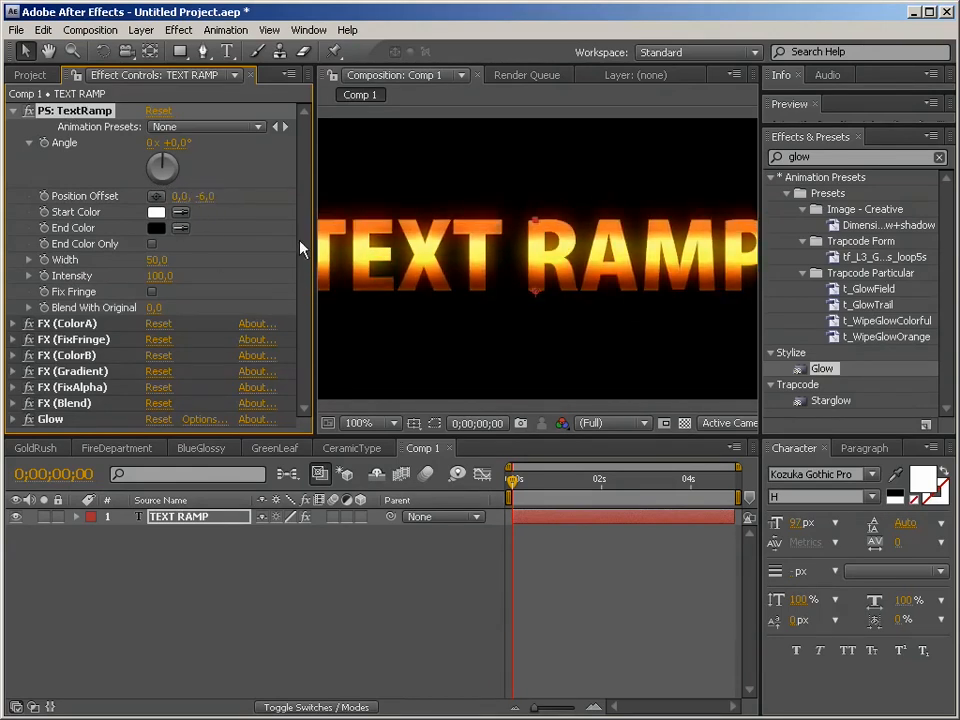
drag(155, 262, 155, 260)
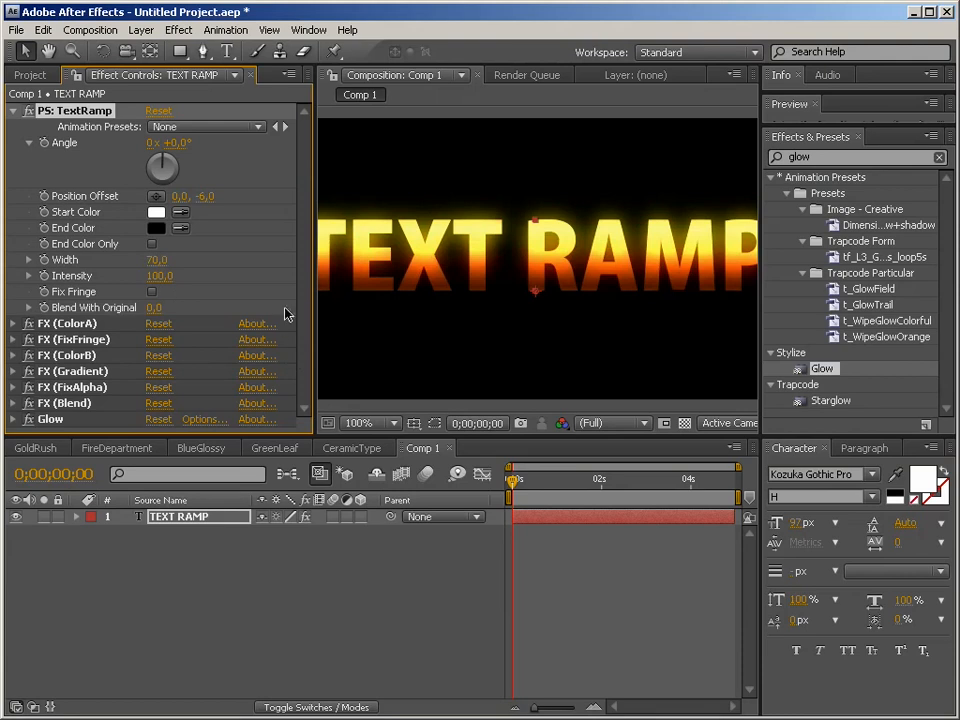
Step: Set the TextRamp Start Color of the TEXT RAMP layer to black (000000) and switch Fix Fringe on and off to compare the edges
drag(313, 302, 232, 302)
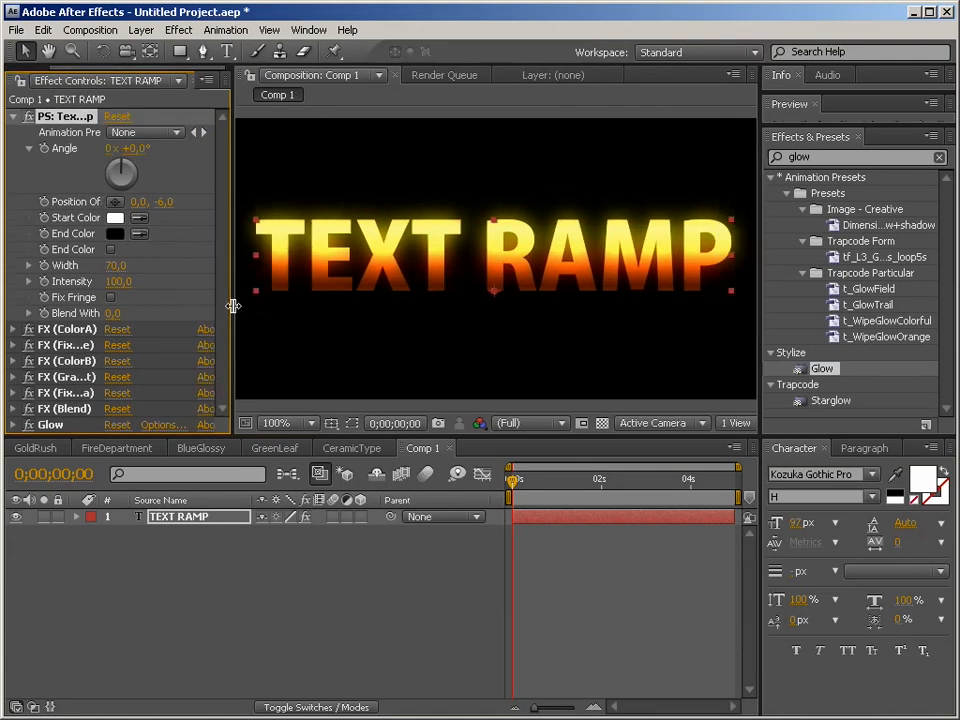
click(115, 220)
mouse_move(255, 395)
mouse_down()
mouse_move(255, 452)
mouse_move(173, 466)
mouse_move(145, 486)
mouse_move(148, 460)
mouse_move(125, 543)
mouse_move(112, 549)
mouse_move(101, 535)
mouse_up()
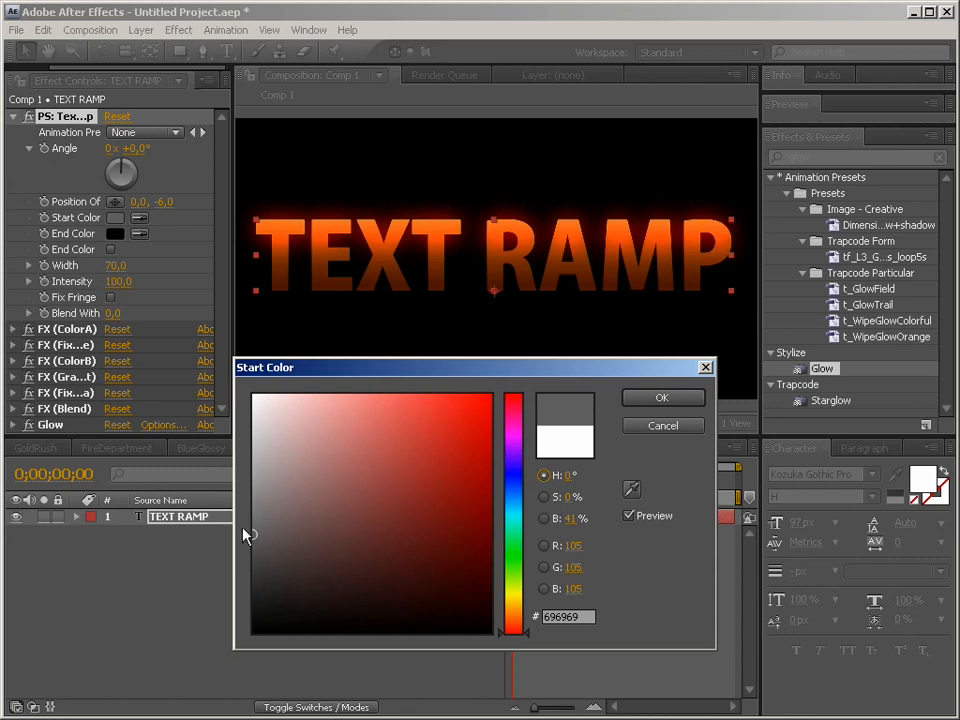
mouse_move(252, 533)
mouse_down()
mouse_move(227, 566)
mouse_move(240, 590)
mouse_move(171, 661)
mouse_up()
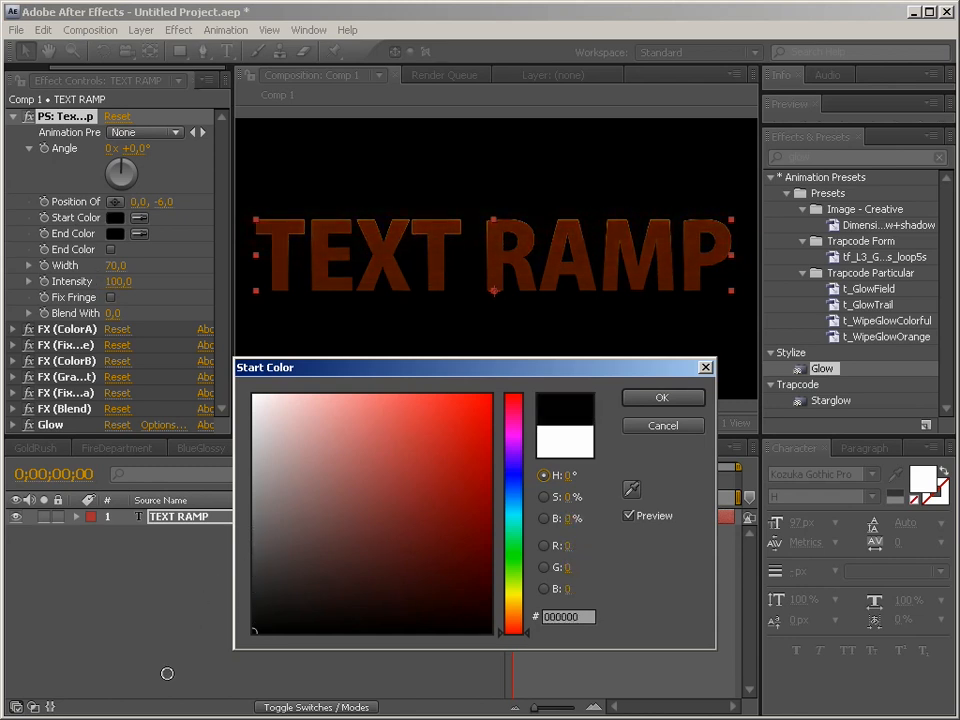
click(670, 398)
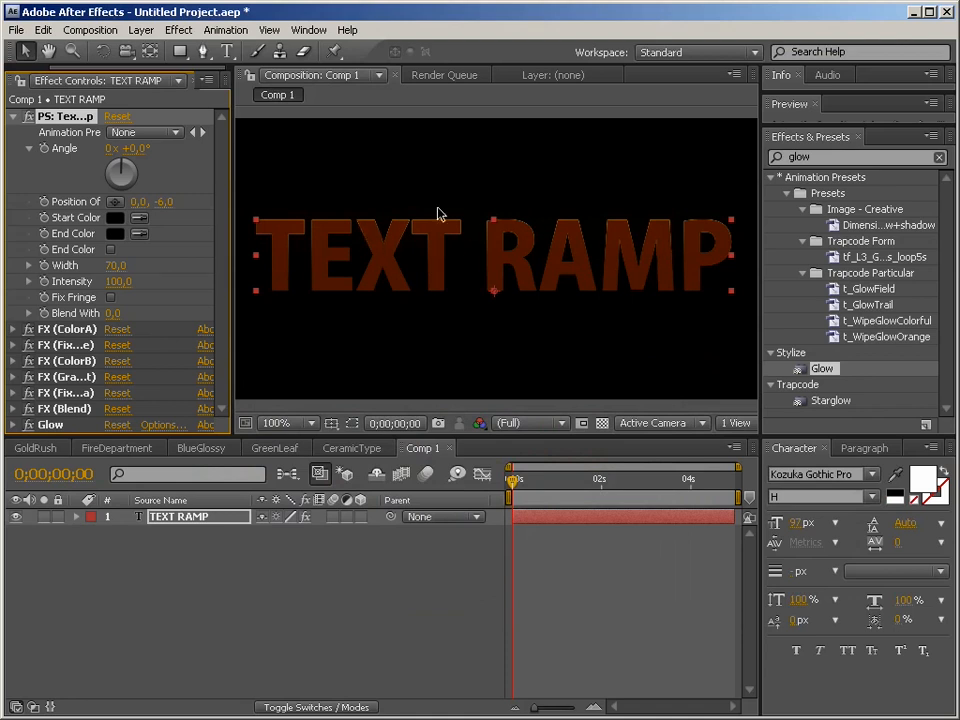
click(110, 298)
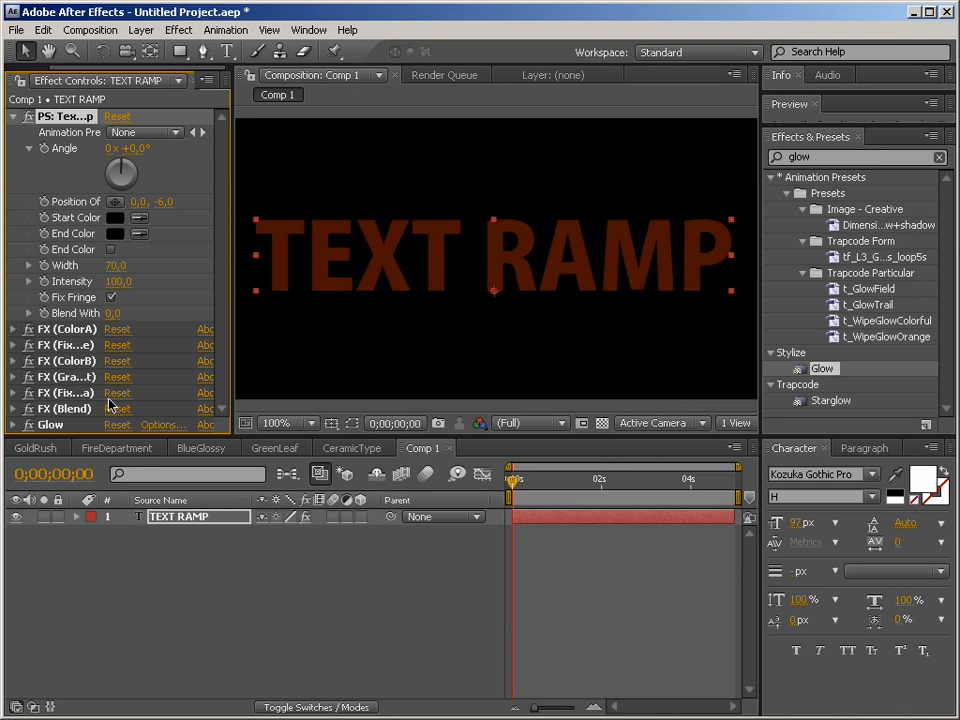
click(111, 298)
Step: Restore the TextRamp Start Color of the TEXT RAMP layer to white (FFFFFF)
click(112, 219)
drag(356, 406, 123, 322)
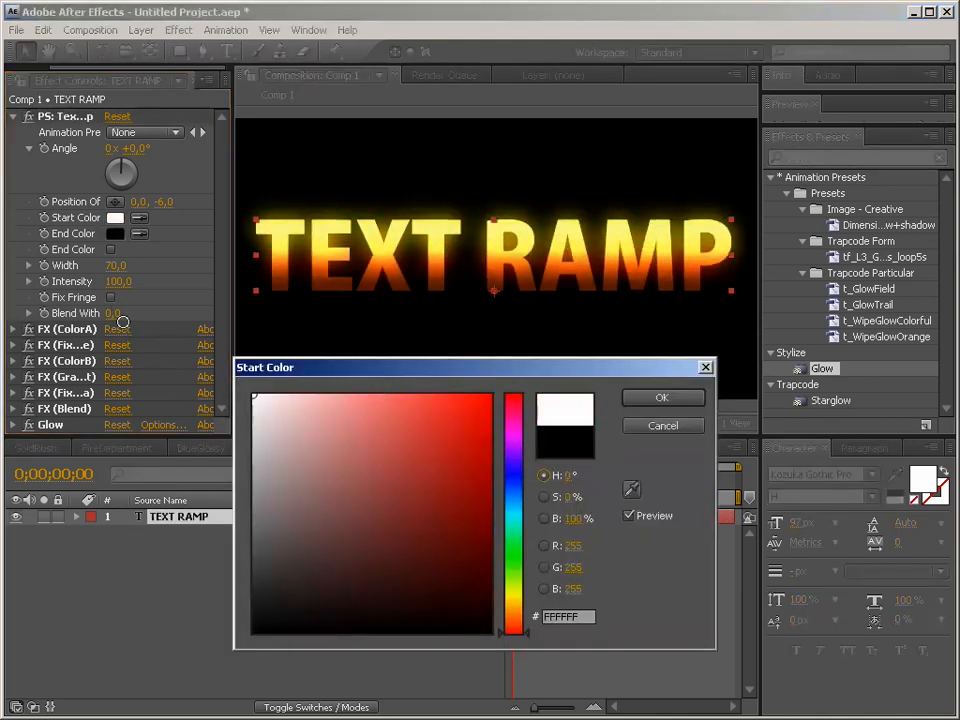
click(670, 400)
Step: Try a higher Blend With Original value in the TEXT RAMP layer's TextRamp and return it to 0
drag(233, 305, 295, 303)
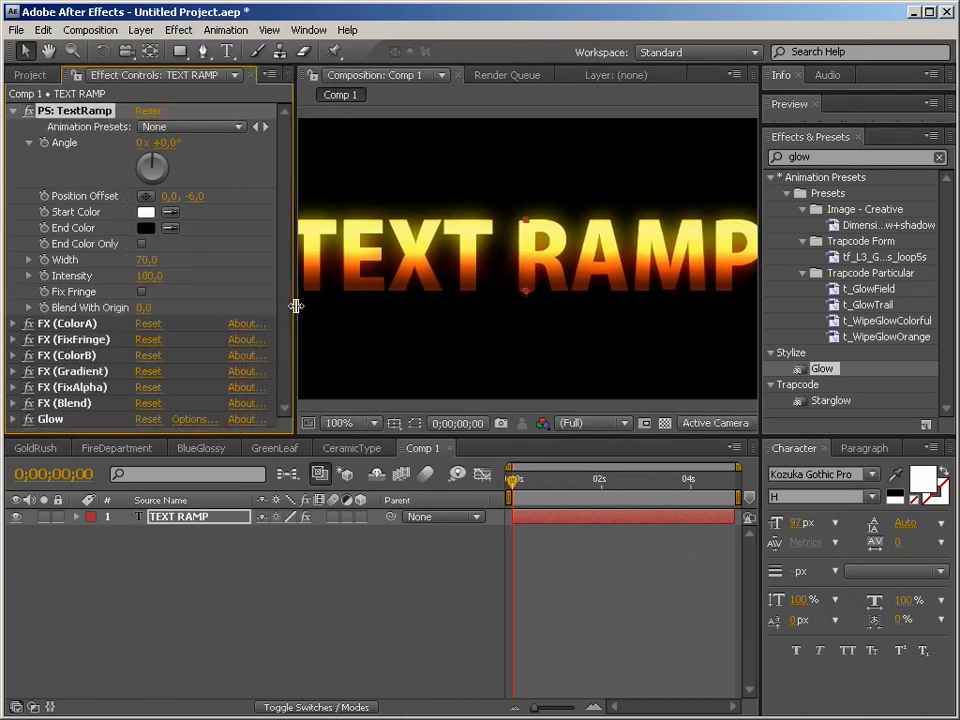
drag(141, 313, 264, 312)
drag(341, 310, 87, 318)
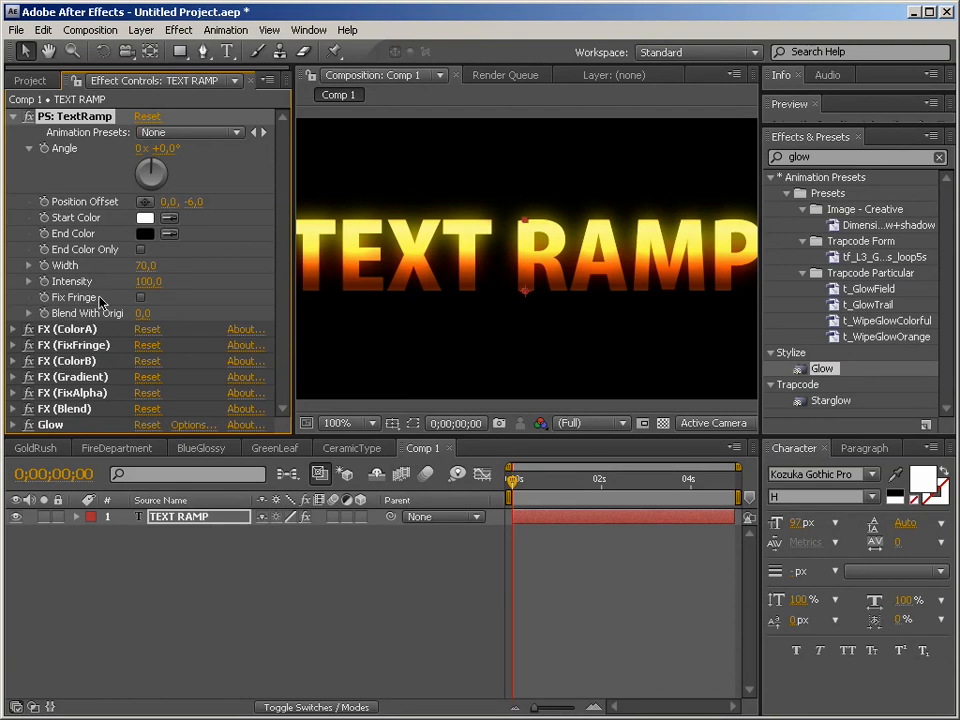
Step: Enlarge the composition view, open the GoldRush composition and collapse the TextRamp settings of its GOLD RUSH layer
drag(294, 305, 183, 293)
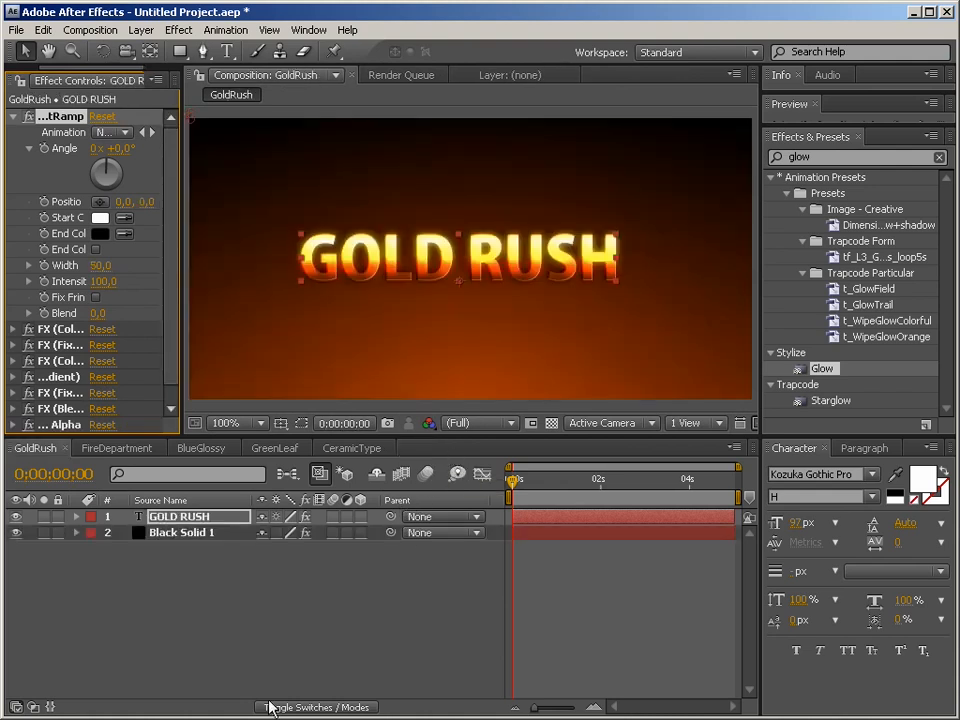
click(235, 640)
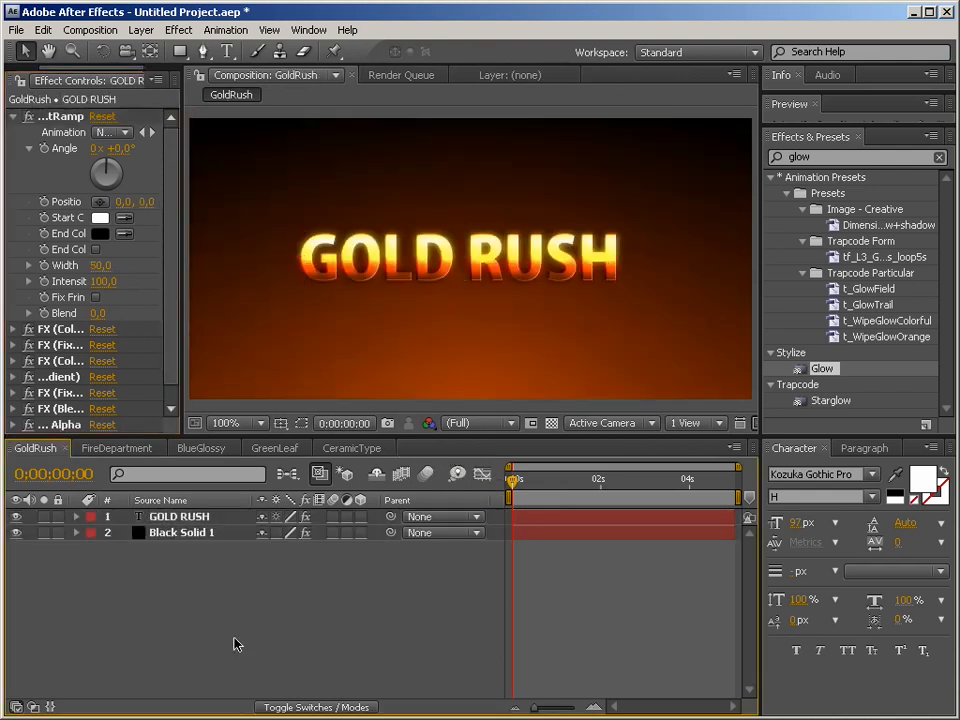
click(422, 275)
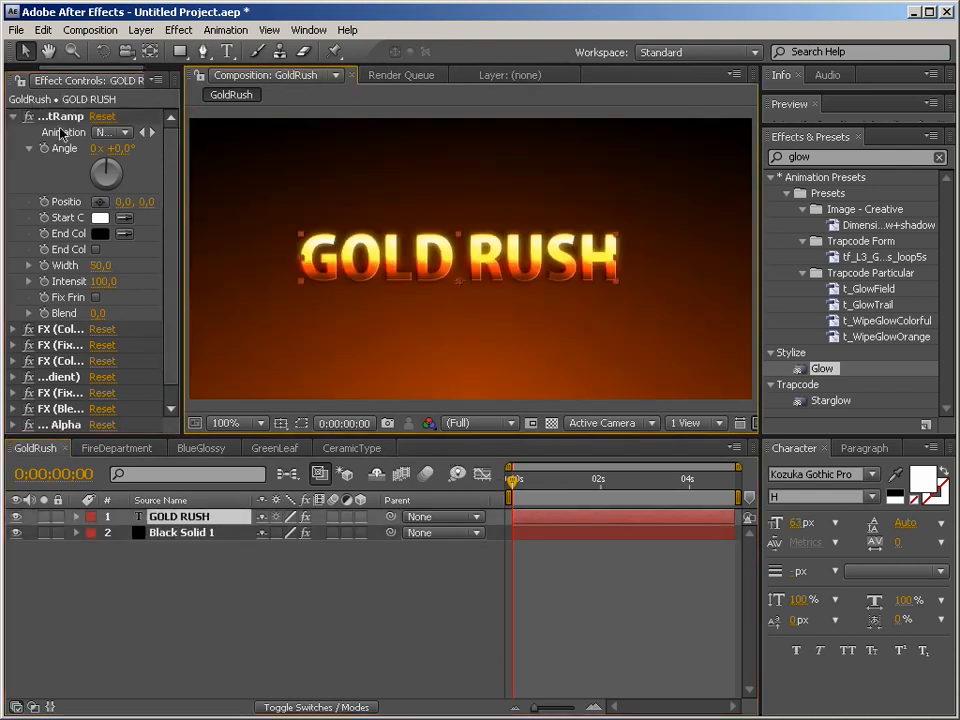
click(13, 117)
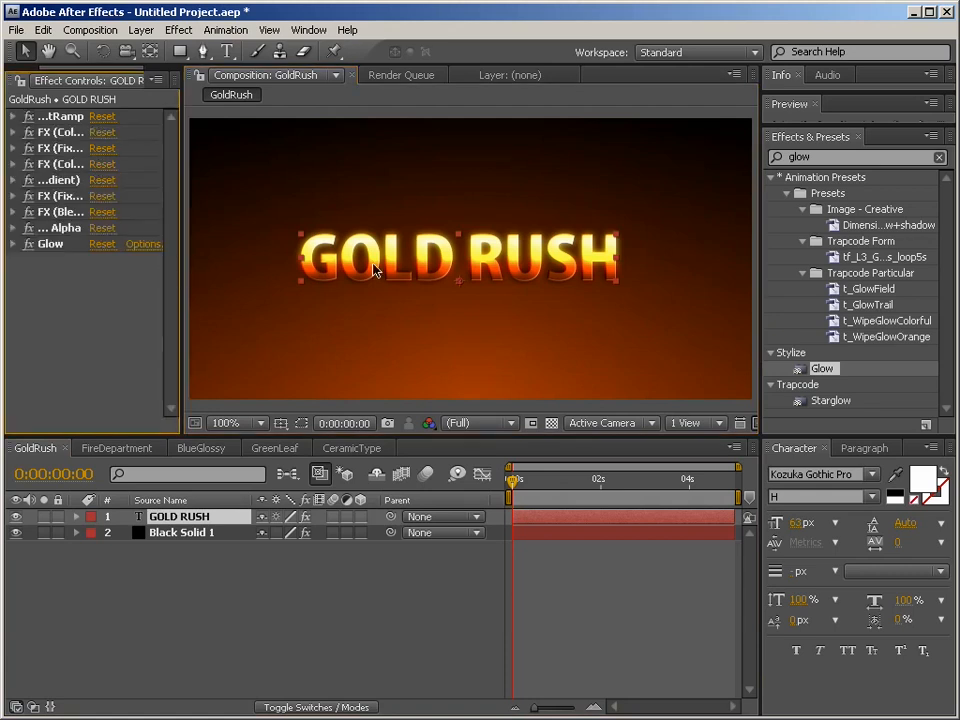
click(63, 550)
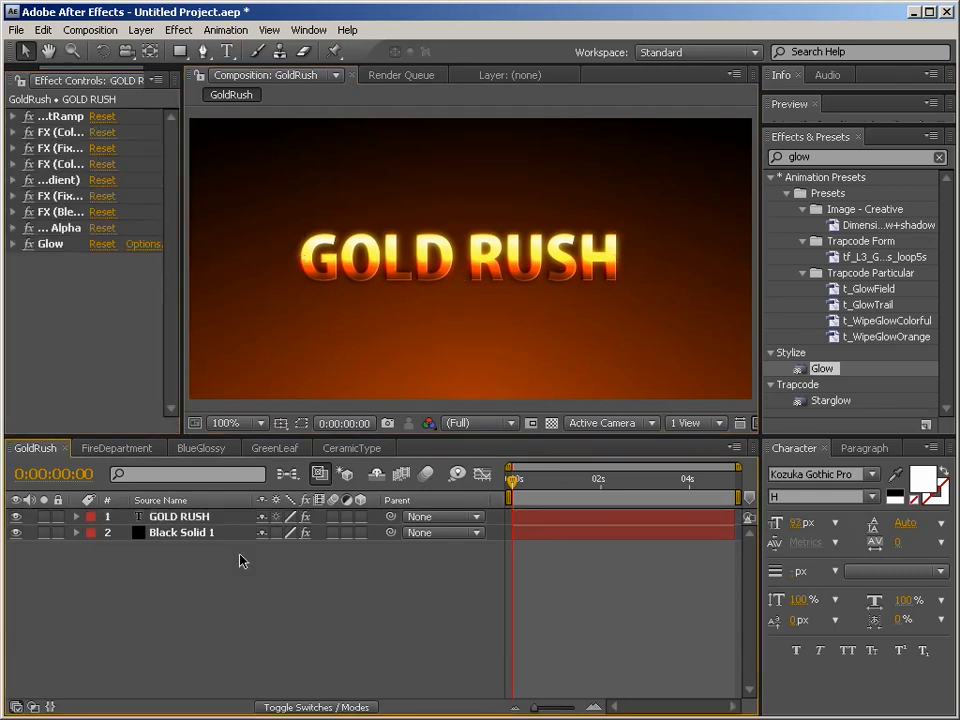
Step: Try moving the GOLD RUSH text diagonally down toward the composition's lower right, and undo the move
click(400, 232)
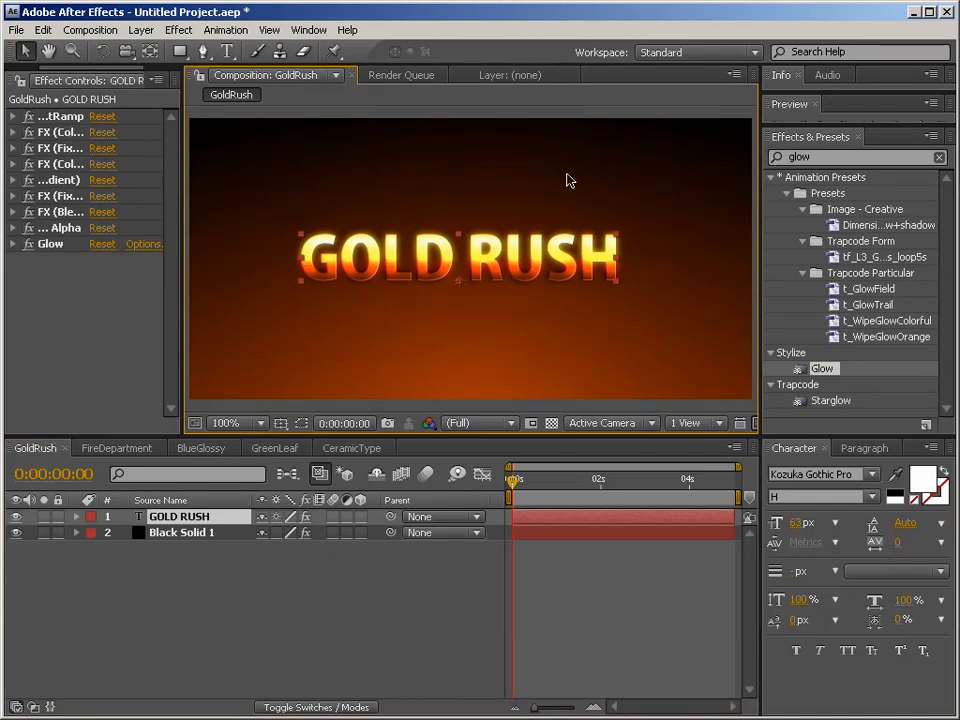
drag(501, 263, 581, 343)
key(ctrl+z)
Step: Try rotating the GOLD RUSH text clockwise with the Rotation tool, and undo the rotation
key(w)
drag(606, 263, 647, 360)
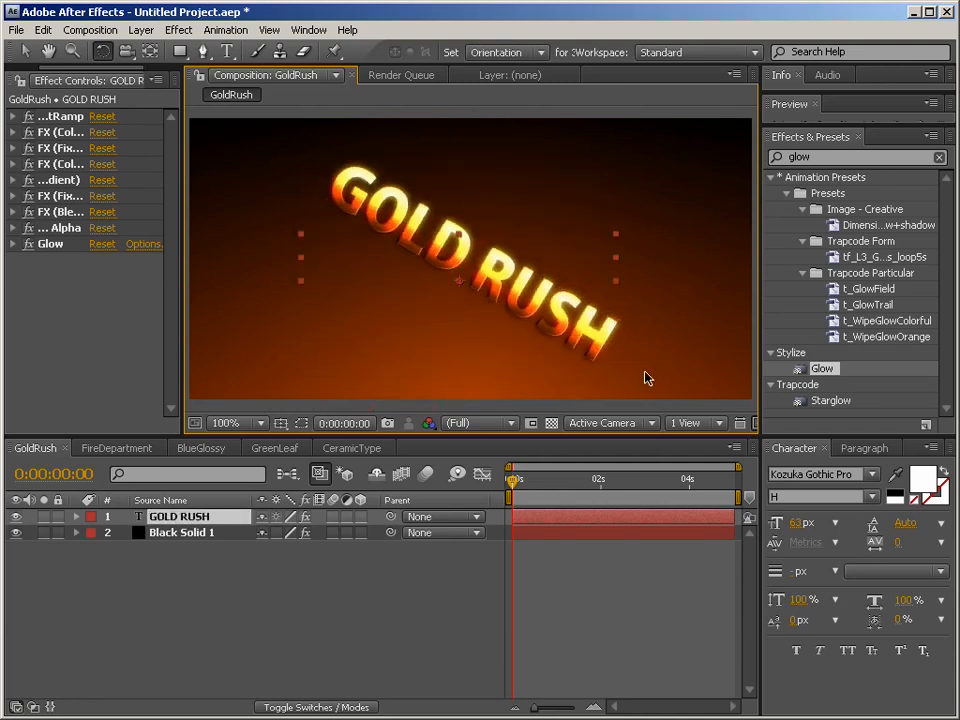
key(ctrl+z)
Step: Try stretching the GOLD RUSH text horizontally with the Selection tool, and undo the scaling
key(v)
drag(617, 240, 707, 236)
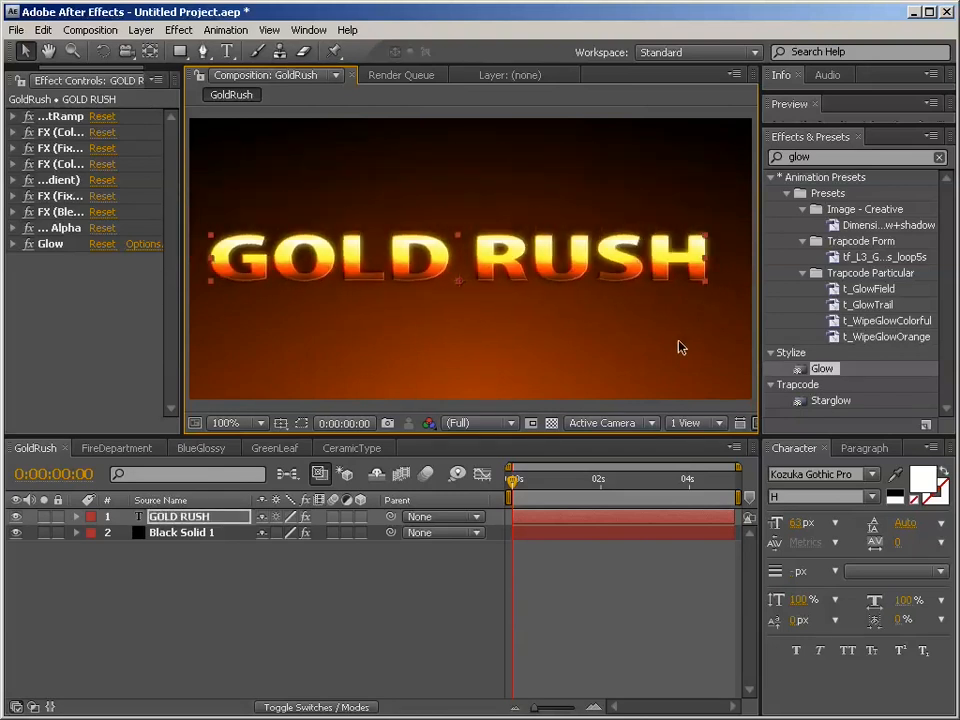
key(ctrl+z)
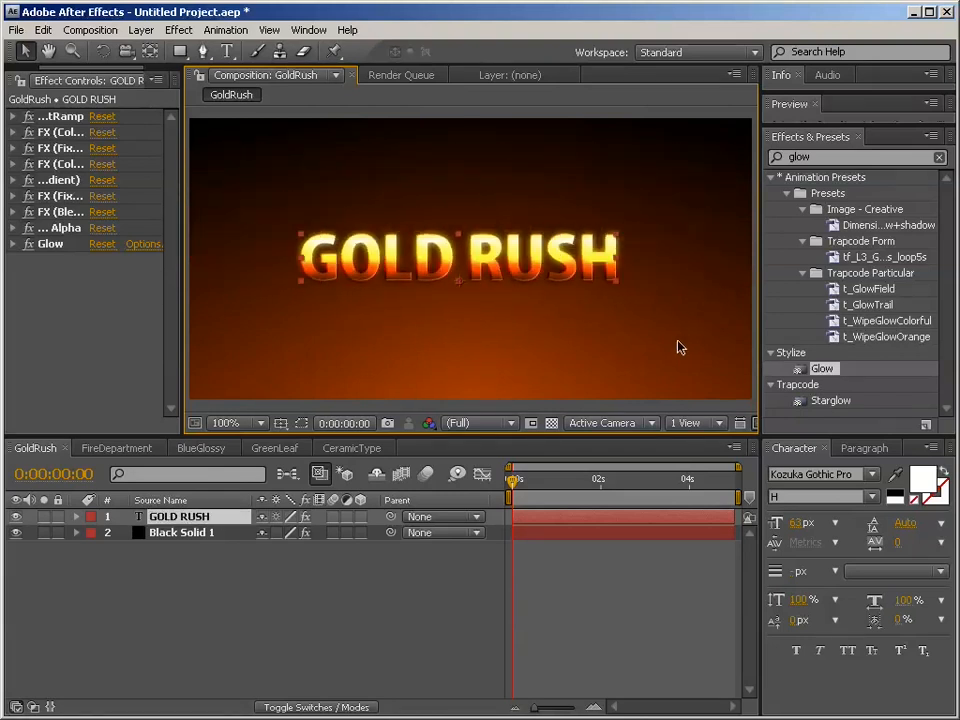
Step: Turn the GOLD RUSH text layer into a 3D layer
click(343, 601)
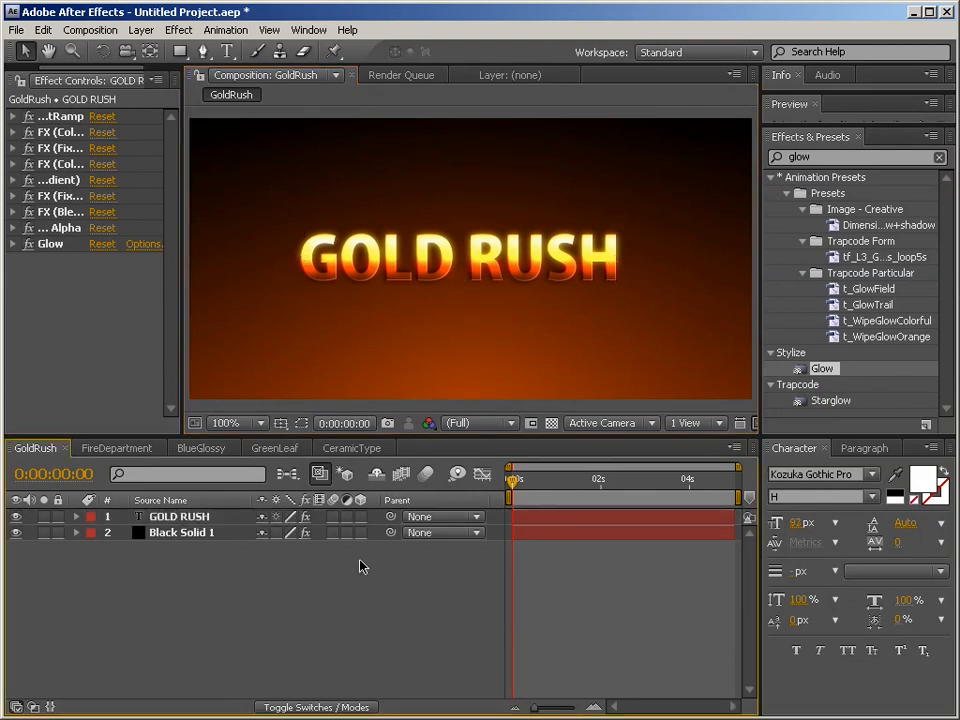
click(359, 518)
click(196, 518)
Step: Add a camera named Camera 1 with the 35mm preset to the GoldRush composition
click(211, 600)
right_click(193, 587)
mouse_move(231, 596)
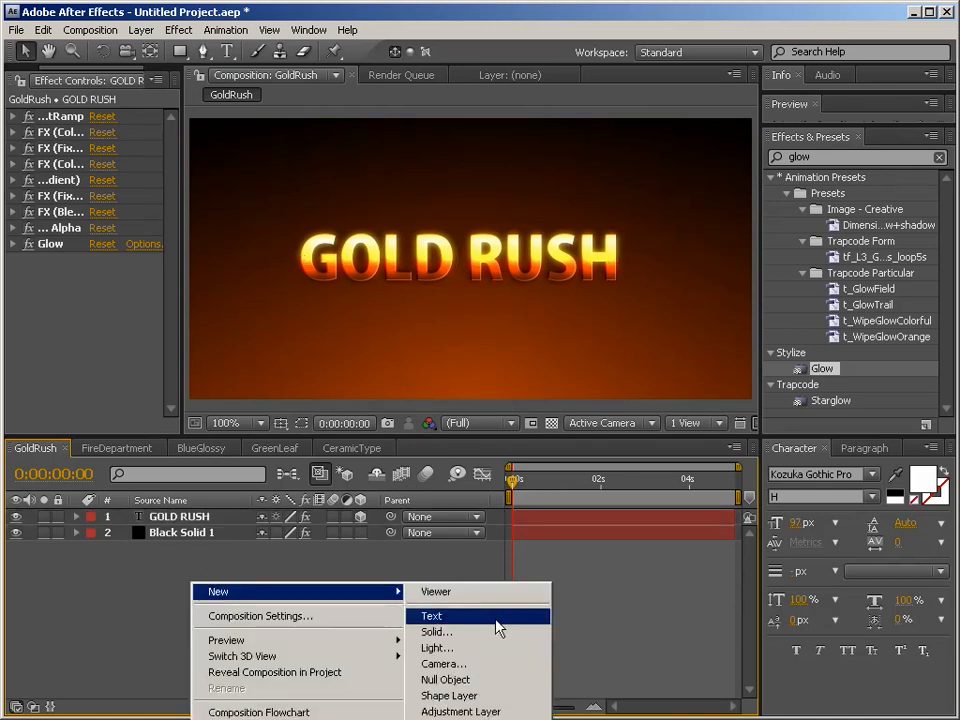
click(480, 665)
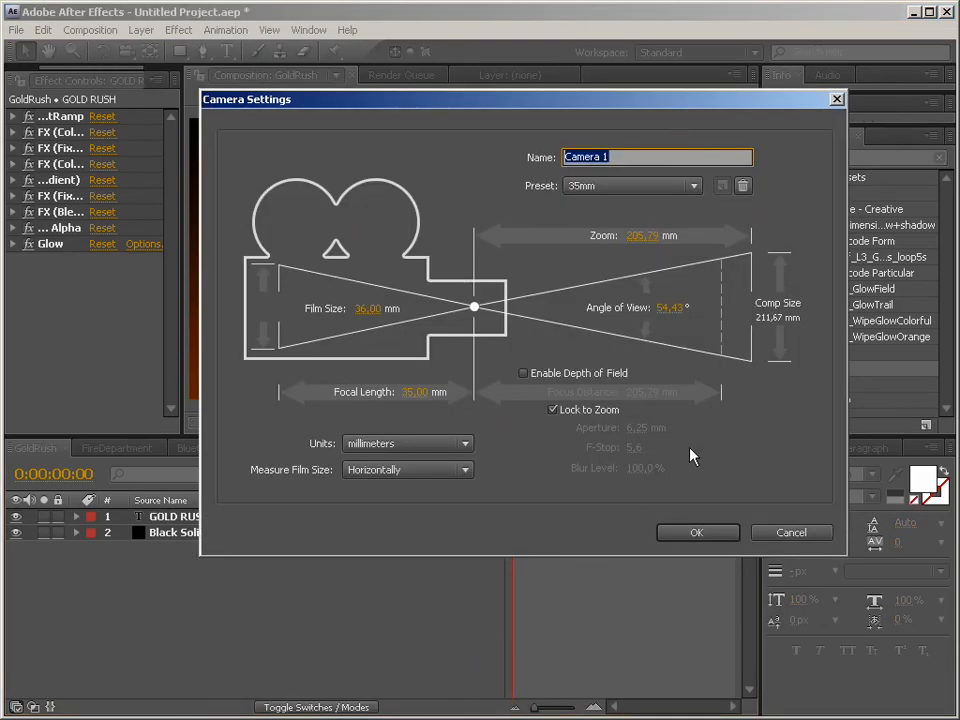
click(672, 533)
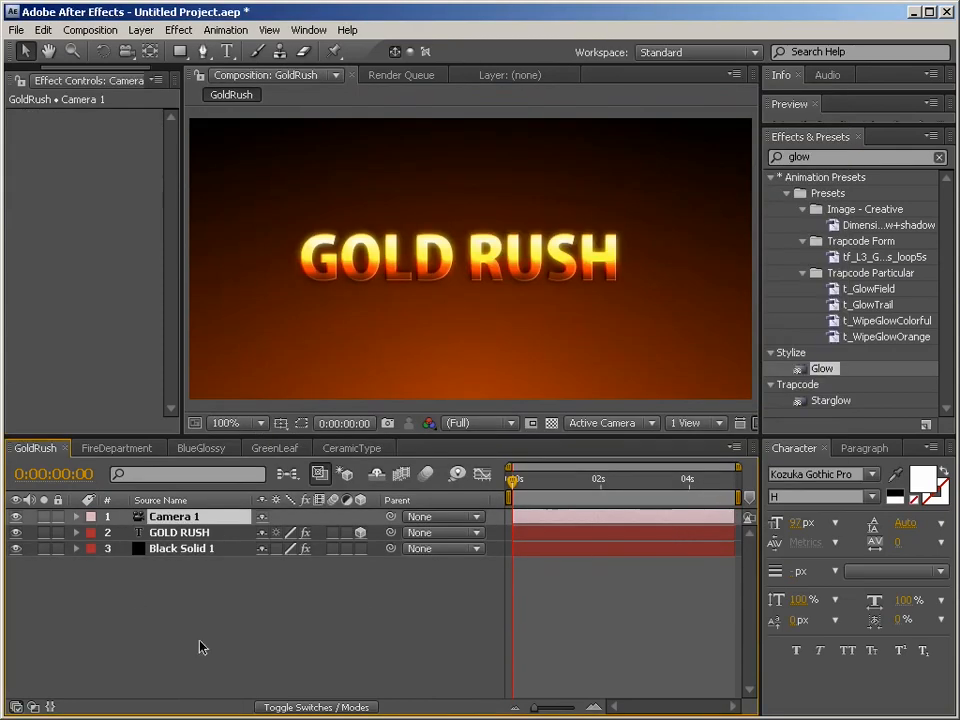
Step: Move the GOLD RUSH text layer in 3D space, slightly down and to the right and farther from the camera
click(190, 533)
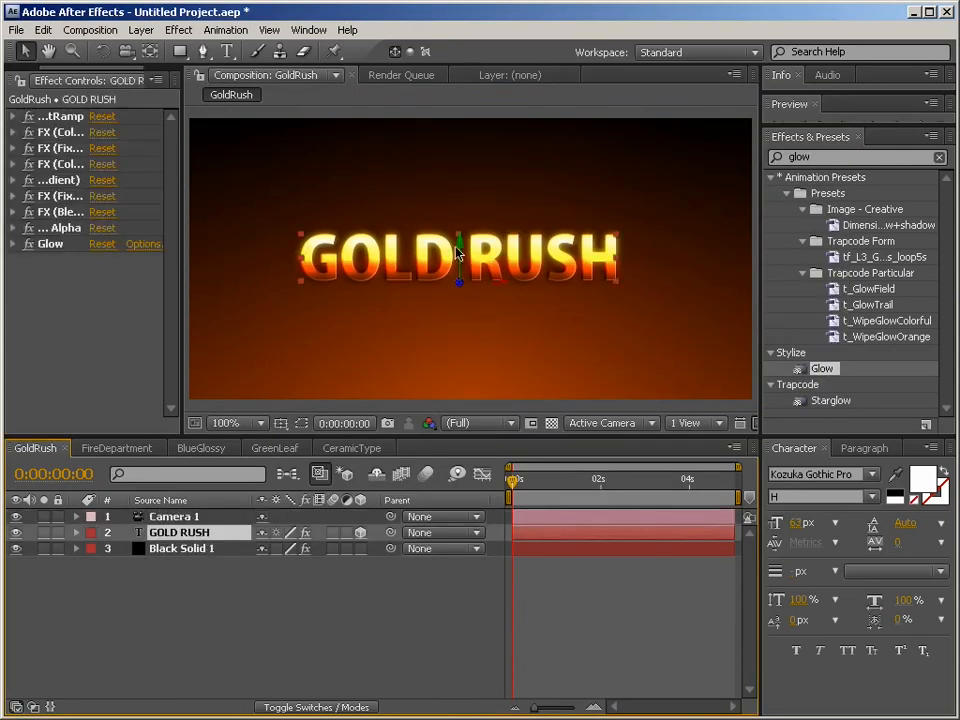
mouse_move(458, 251)
mouse_down()
mouse_move(456, 347)
mouse_move(468, 282)
mouse_move(467, 161)
mouse_move(448, 296)
mouse_move(458, 260)
mouse_up()
drag(506, 302, 641, 257)
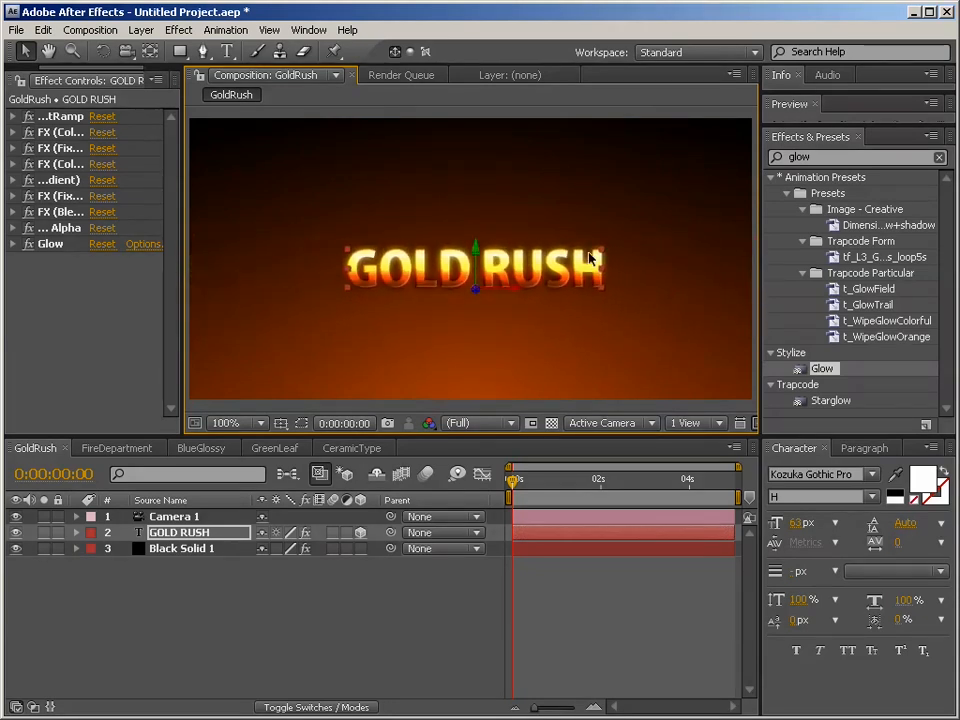
Step: Bring the GOLD RUSH text layer closer to the camera, to a Z position of about -49
drag(475, 300, 536, 315)
Step: Try turning the GOLD RUSH layer about its Y axis with the Rotation tool in Orientation mode, and undo the turn
key(w)
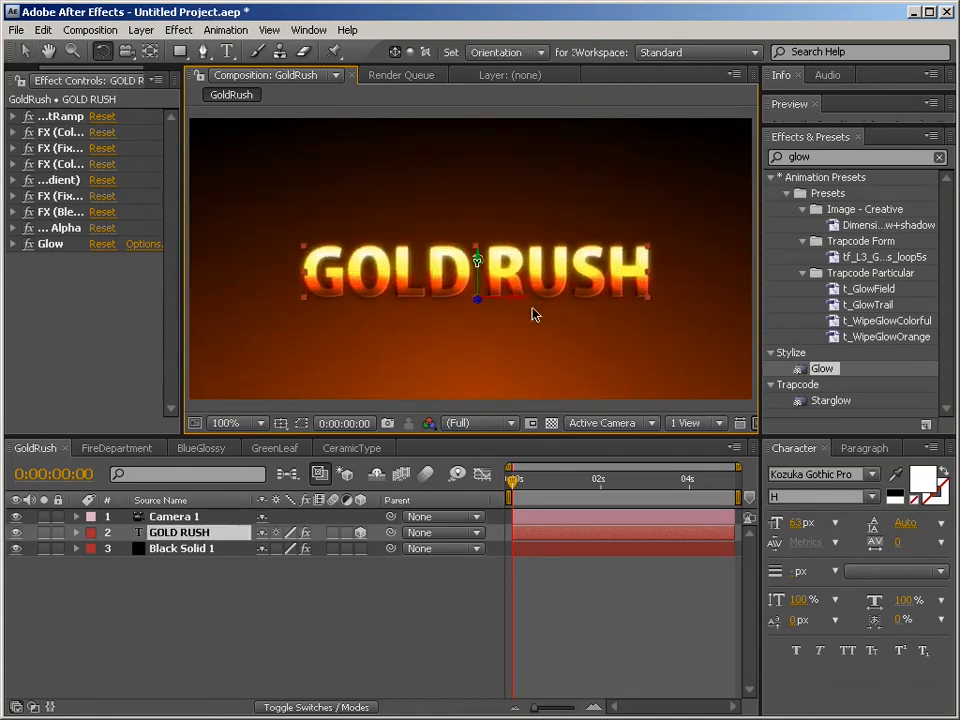
drag(479, 260, 446, 257)
key(ctrl+z)
Step: Switch the Rotation tool to Rotation mode, try rotating the GOLD RUSH layer in several directions, and undo the rotations
click(492, 53)
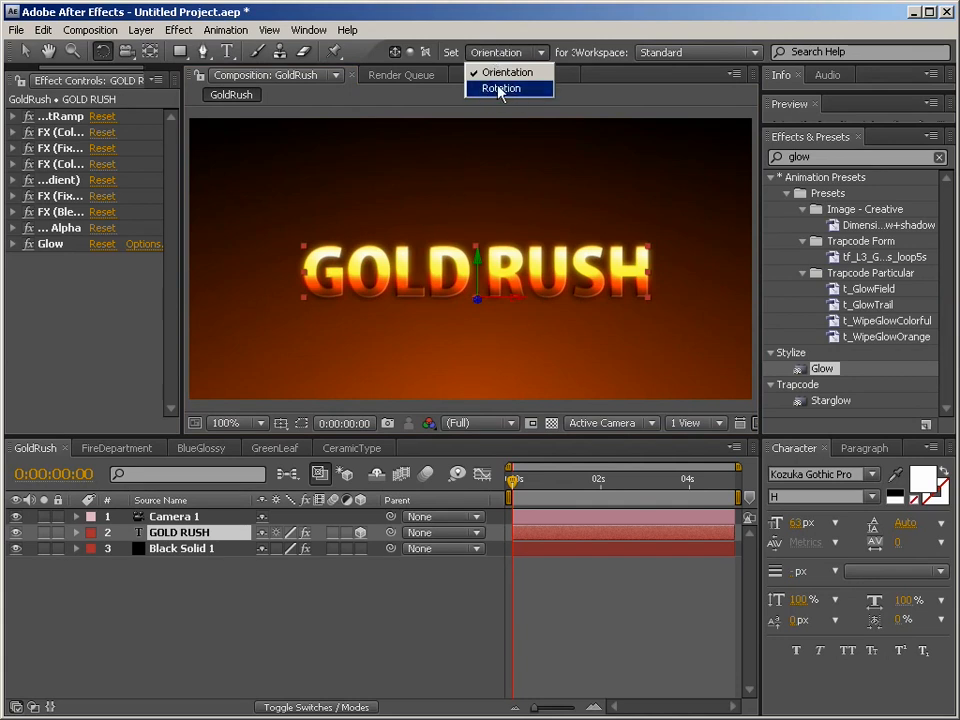
click(506, 89)
mouse_move(478, 266)
mouse_down()
mouse_move(549, 261)
mouse_move(478, 262)
mouse_move(437, 298)
mouse_move(439, 274)
mouse_move(422, 264)
mouse_move(468, 265)
mouse_move(500, 291)
mouse_move(455, 255)
mouse_move(461, 260)
mouse_up()
key(ctrl+z)
key(ctrl+z)
mouse_move(509, 337)
mouse_down()
mouse_move(514, 381)
mouse_move(513, 300)
mouse_move(510, 435)
mouse_move(489, 317)
mouse_move(493, 225)
mouse_move(478, 315)
mouse_move(516, 285)
mouse_move(508, 248)
mouse_move(551, 276)
mouse_move(555, 302)
mouse_move(600, 261)
mouse_move(537, 231)
mouse_move(542, 330)
mouse_move(499, 281)
mouse_move(553, 242)
mouse_move(540, 304)
mouse_move(489, 353)
mouse_move(482, 253)
mouse_move(519, 248)
mouse_move(574, 279)
mouse_move(557, 268)
mouse_move(530, 285)
mouse_move(552, 276)
mouse_up()
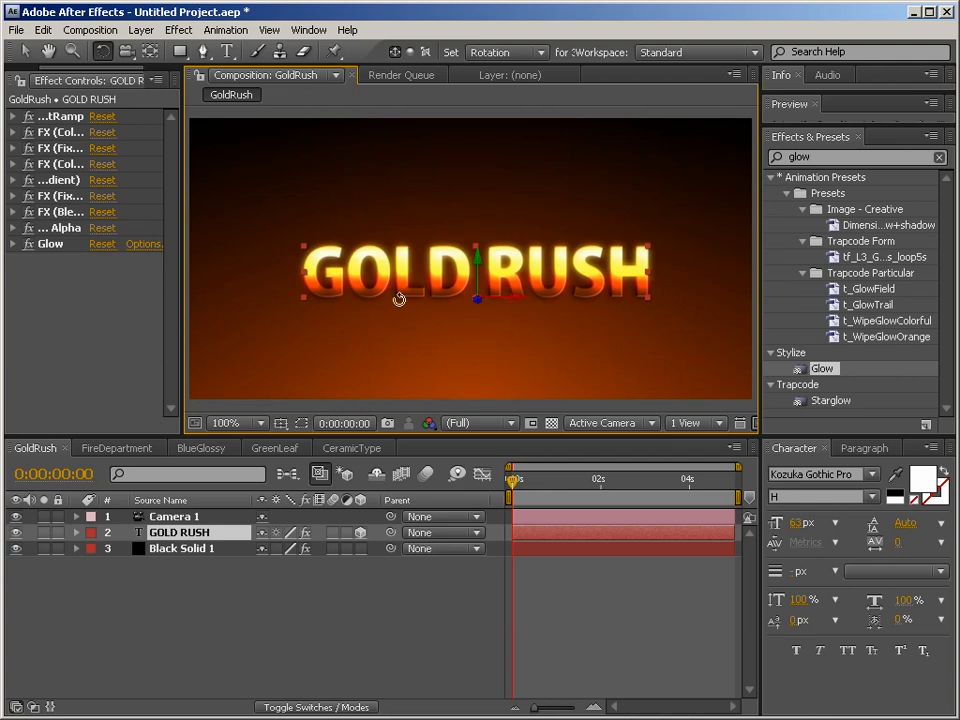
drag(566, 268, 540, 303)
key(ctrl+z)
click(435, 603)
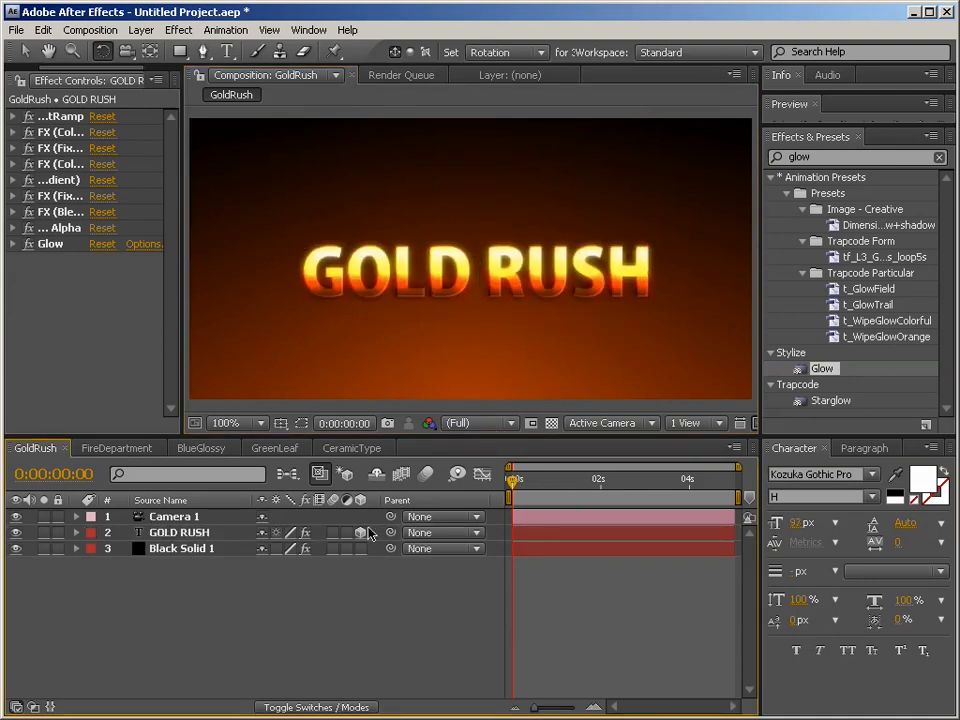
Step: Apply the Typeon animation preset from the 3D Text presets to the GOLD RUSH layer at time zero and scrub through it
click(183, 534)
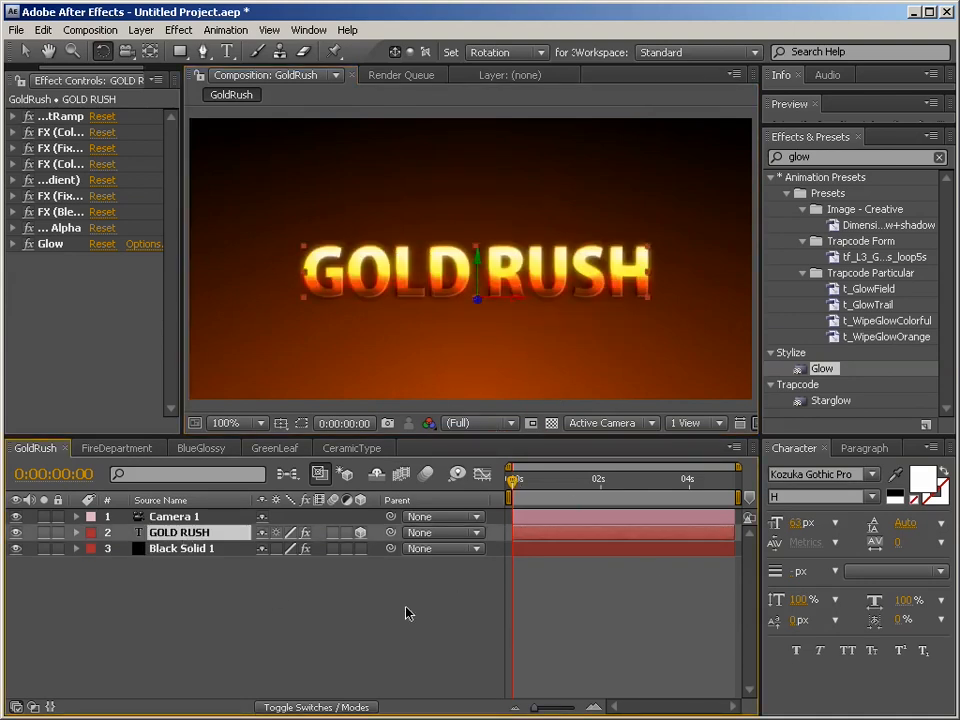
click(830, 158)
key(BackSpace)
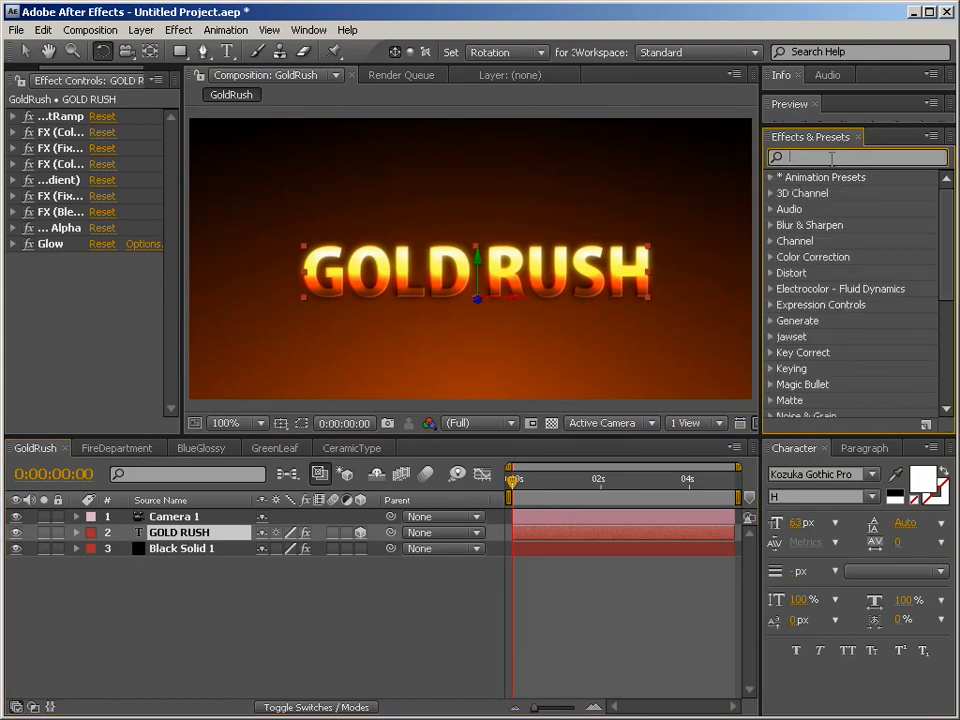
click(771, 178)
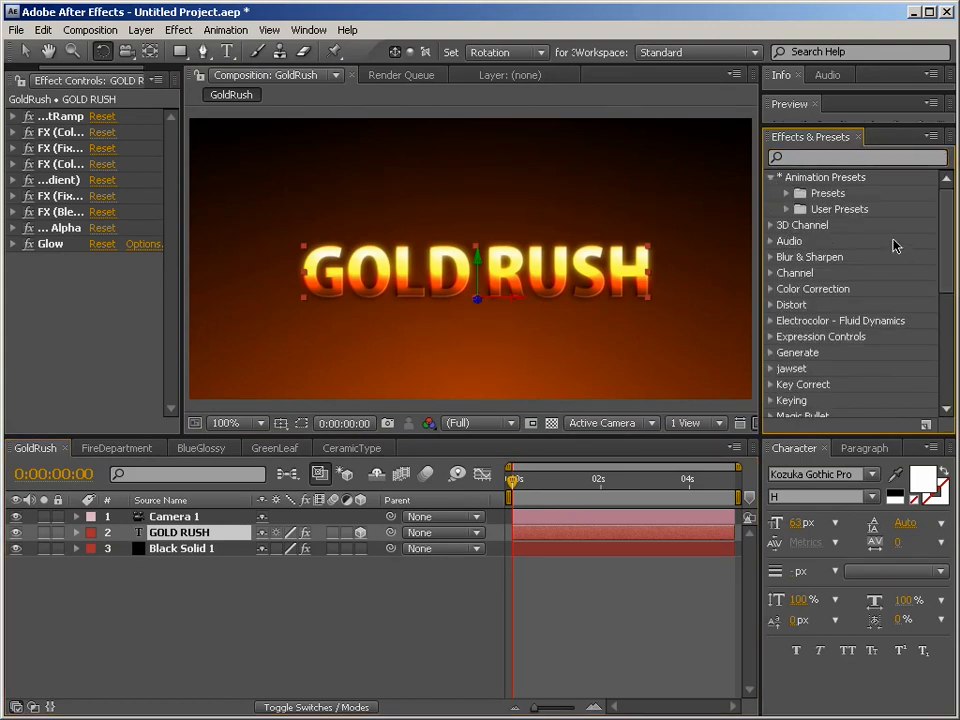
click(788, 193)
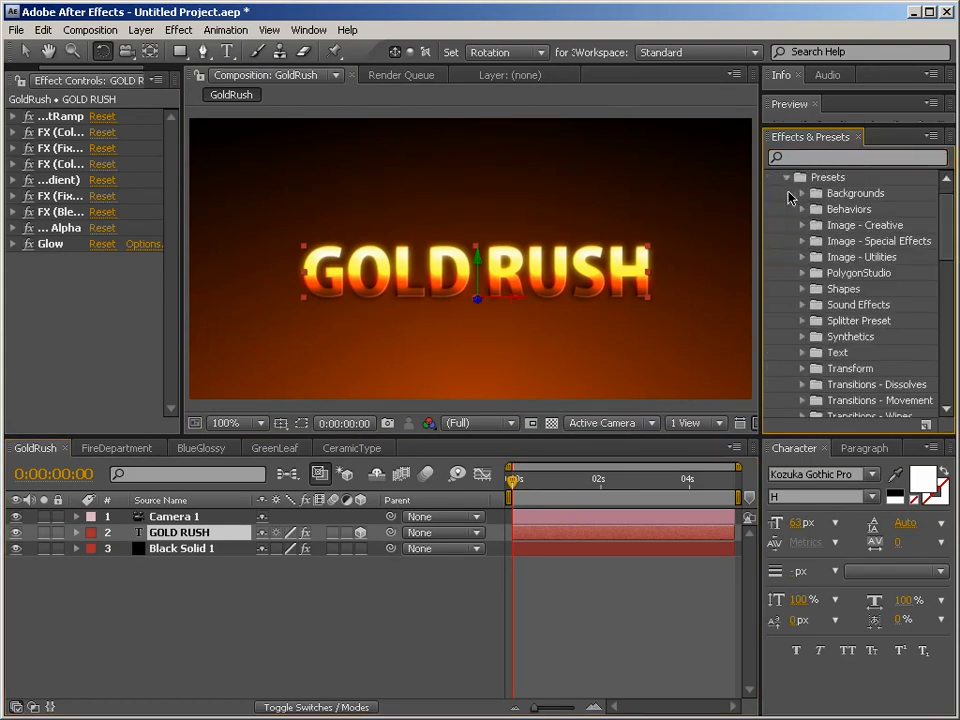
click(803, 353)
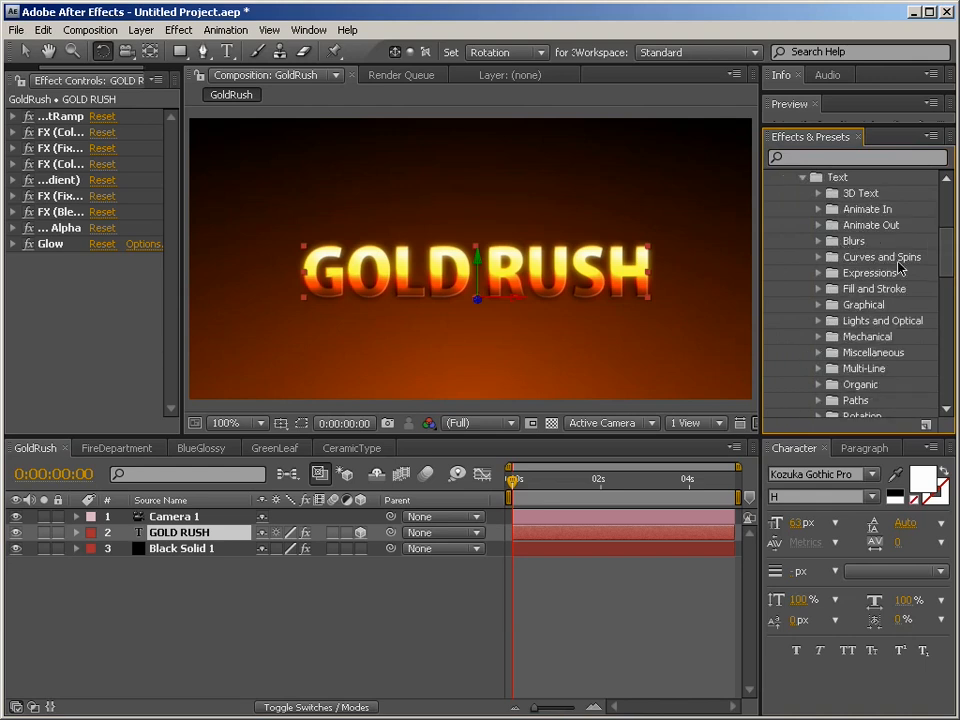
click(818, 194)
drag(917, 210, 579, 531)
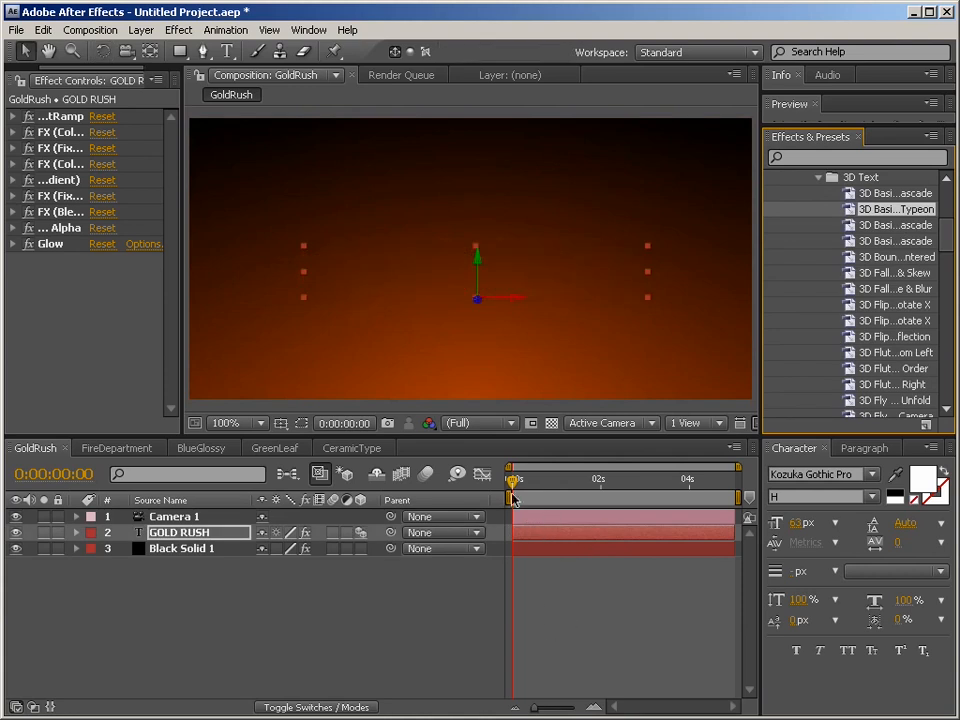
drag(524, 484, 562, 480)
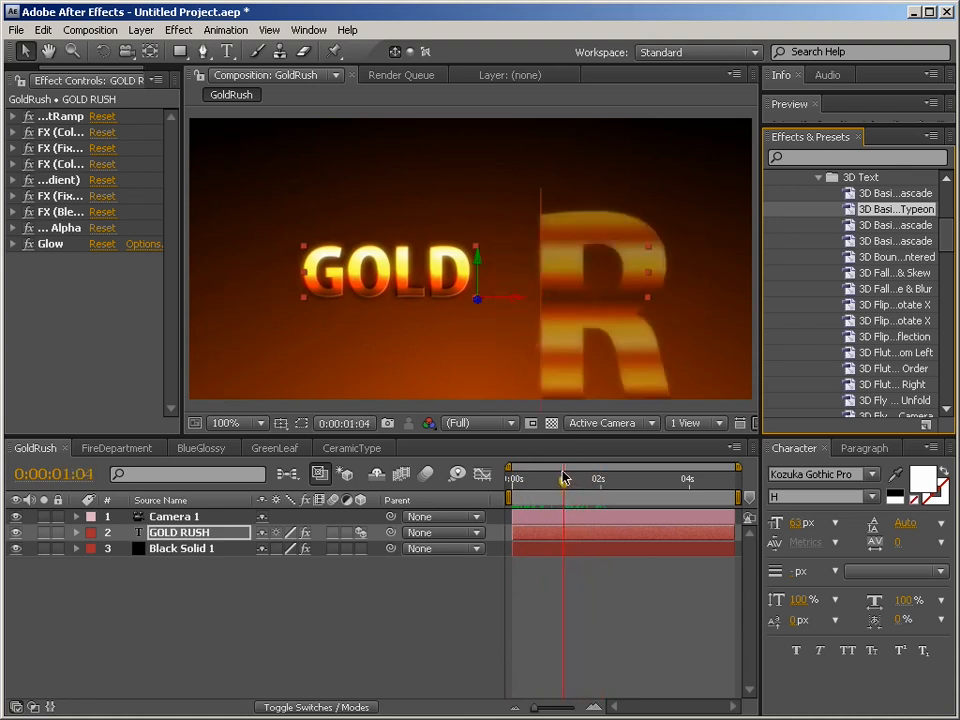
key(Home)
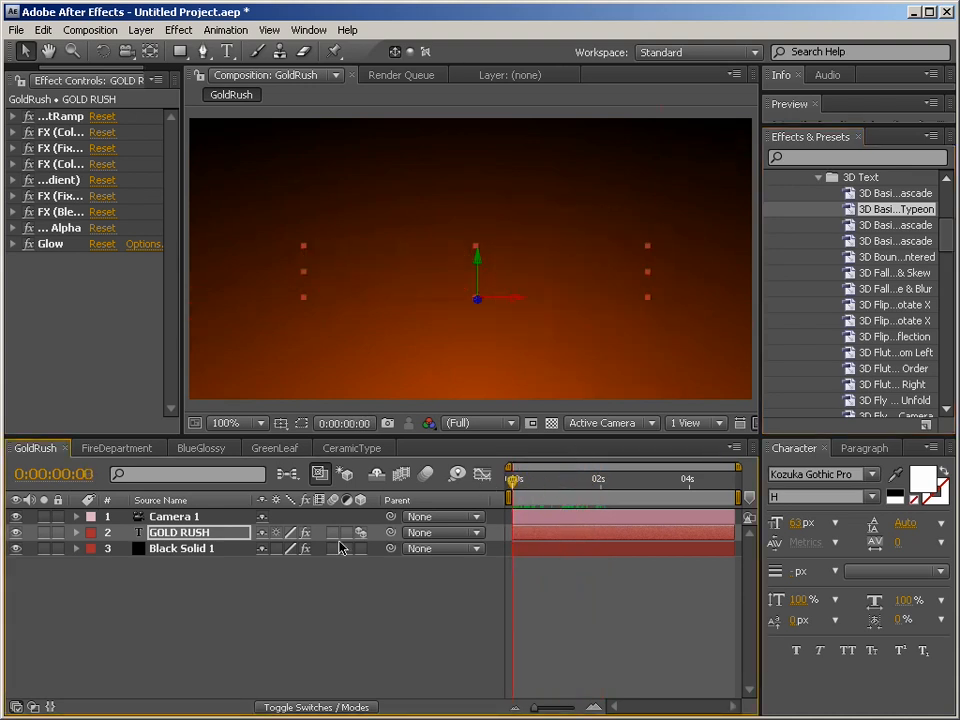
Step: Move the GOLD RUSH layer's second Range Selector Start keyframe to about 1 second and enable motion blur for the composition and layer
key(u)
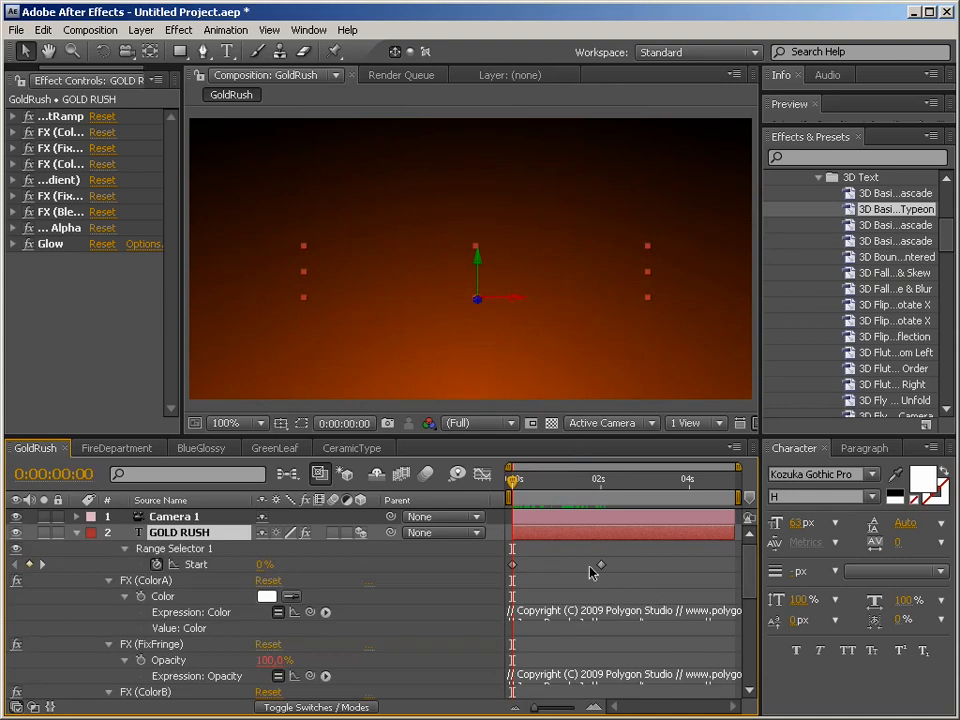
drag(601, 566, 557, 565)
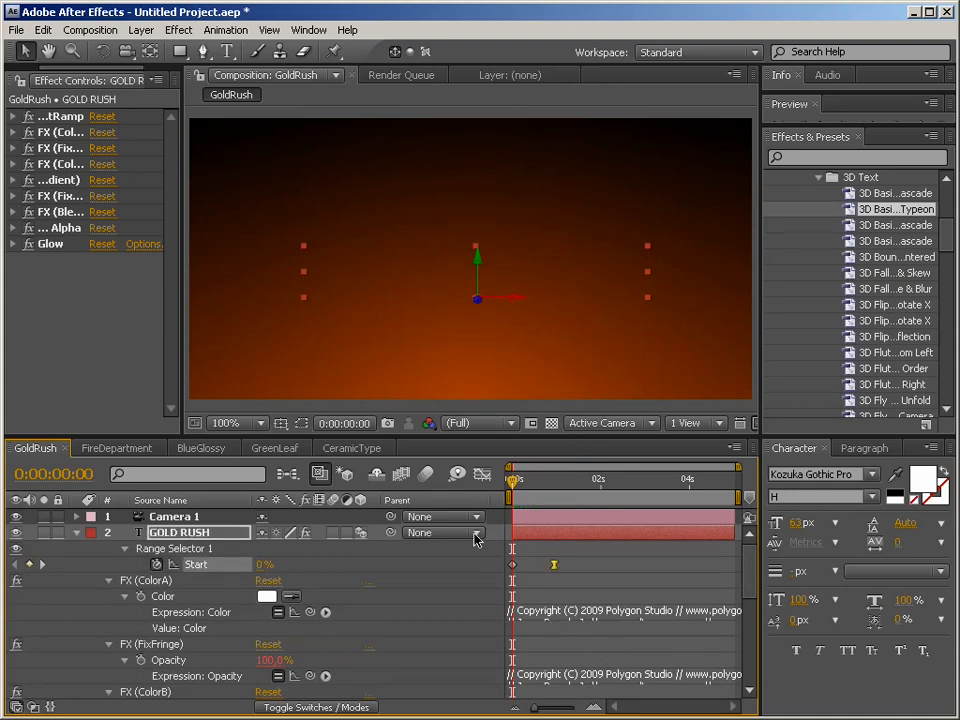
click(427, 477)
click(334, 533)
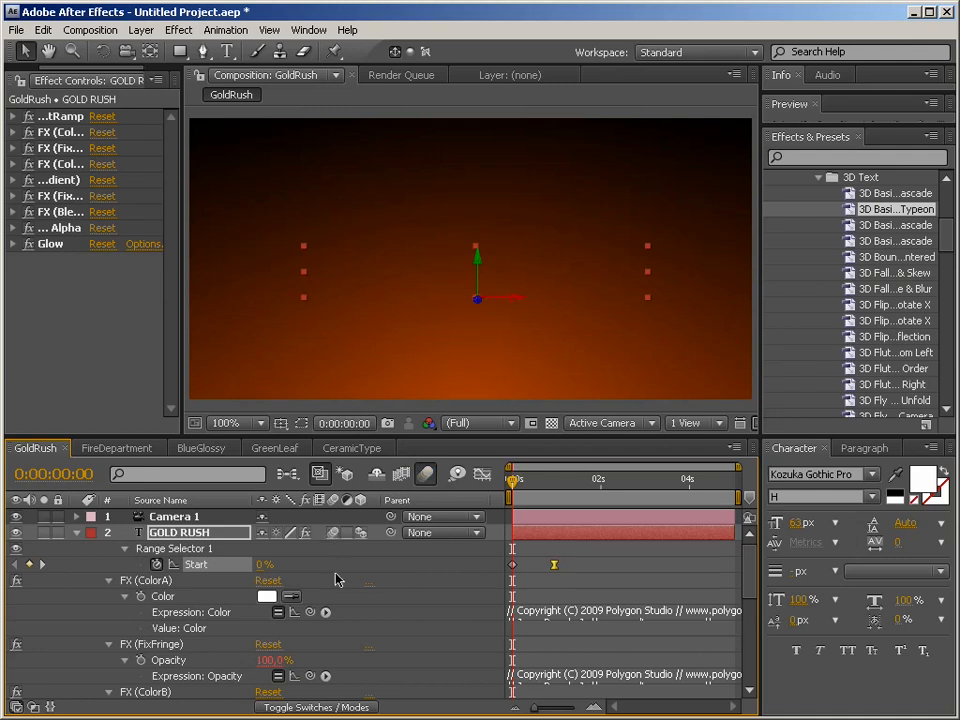
Step: Collapse the GOLD RUSH layer and preview the type-on animation, returning to the first frame
click(78, 534)
click(364, 615)
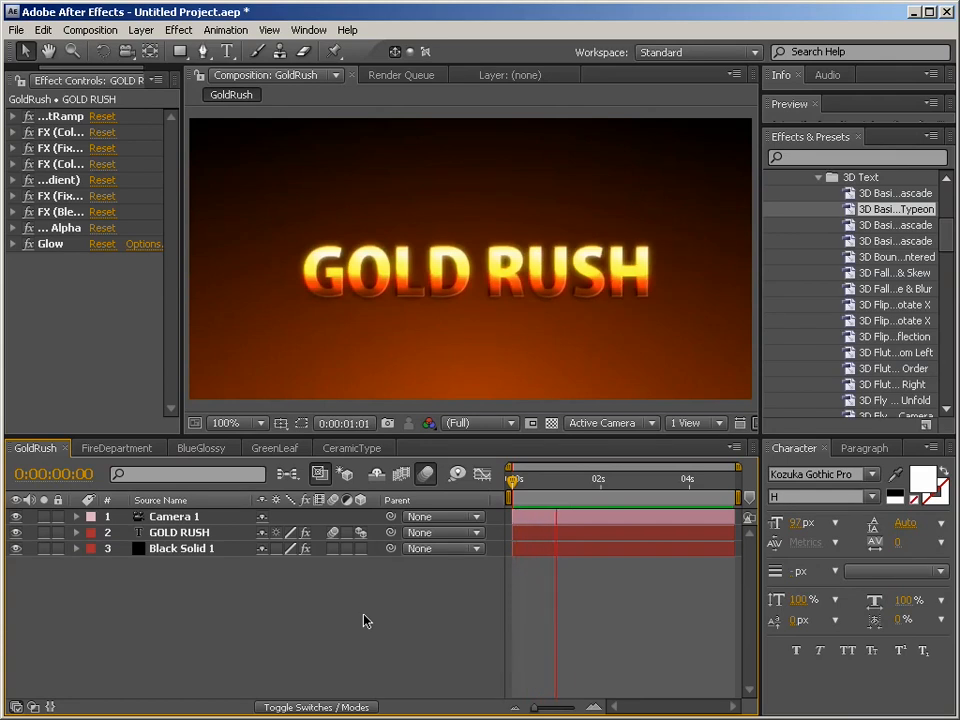
drag(515, 483, 562, 485)
key(Home)
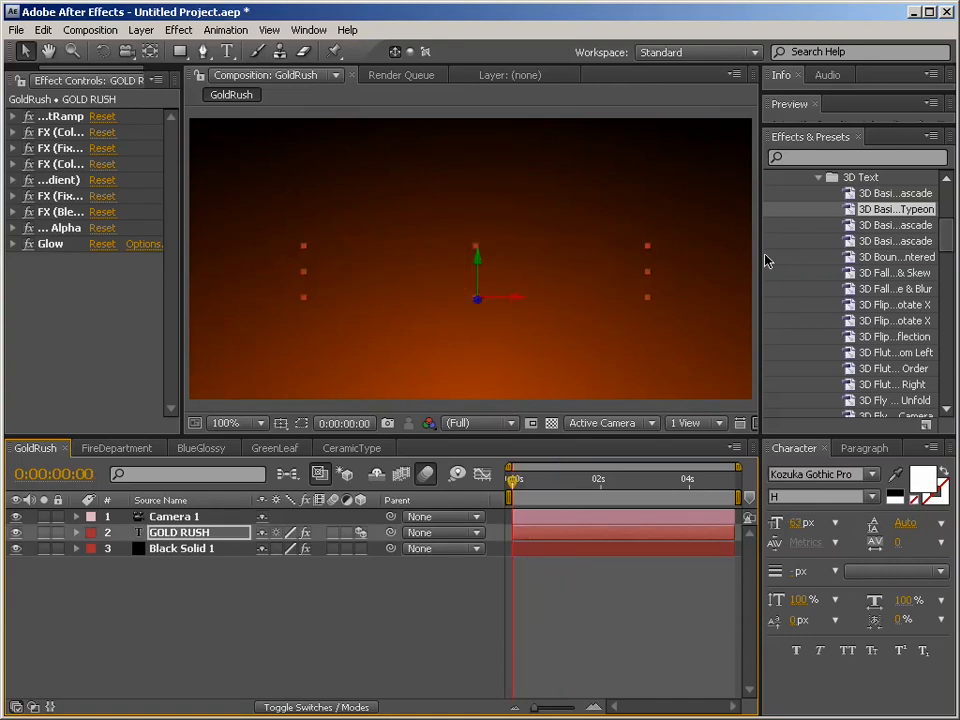
Step: Widen the preset list and try the 3D Scramble in Position Z preset on the GOLD RUSH layer, scrubbing through the result
drag(743, 256, 638, 259)
scroll(947, 268, down, 5)
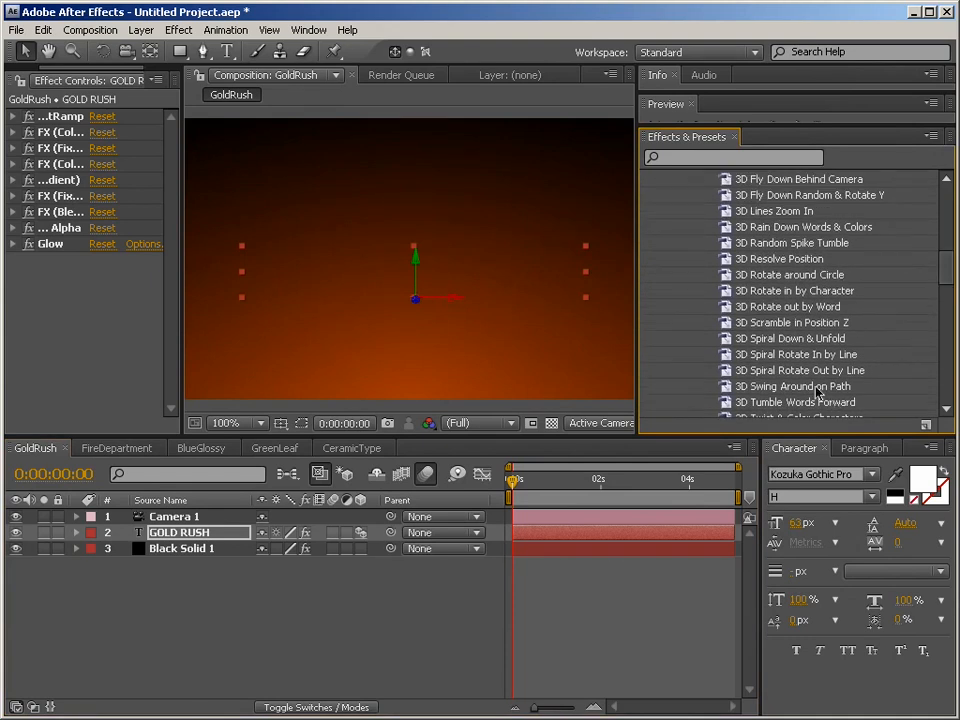
drag(790, 322, 226, 538)
mouse_move(513, 485)
mouse_down()
mouse_move(598, 474)
mouse_move(512, 474)
mouse_move(636, 470)
mouse_move(509, 465)
mouse_up()
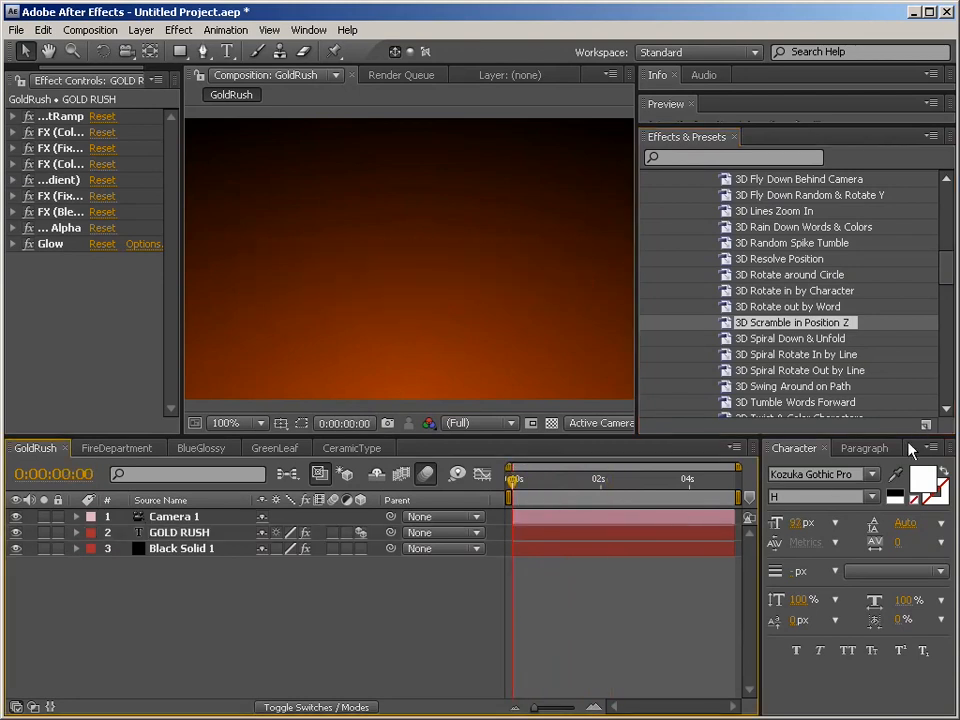
Step: Try the 3D Spiral Rotate In by Line preset on the GOLD RUSH layer and preview the animation from the start
drag(947, 271, 949, 290)
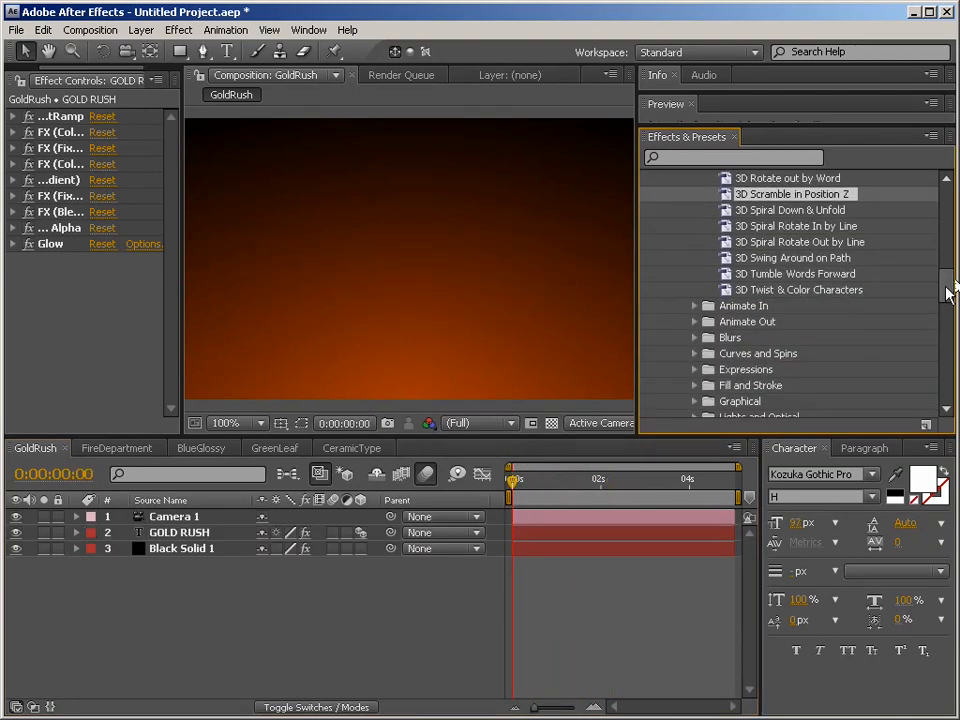
drag(796, 226, 540, 537)
drag(512, 482, 490, 484)
key(KP_0)
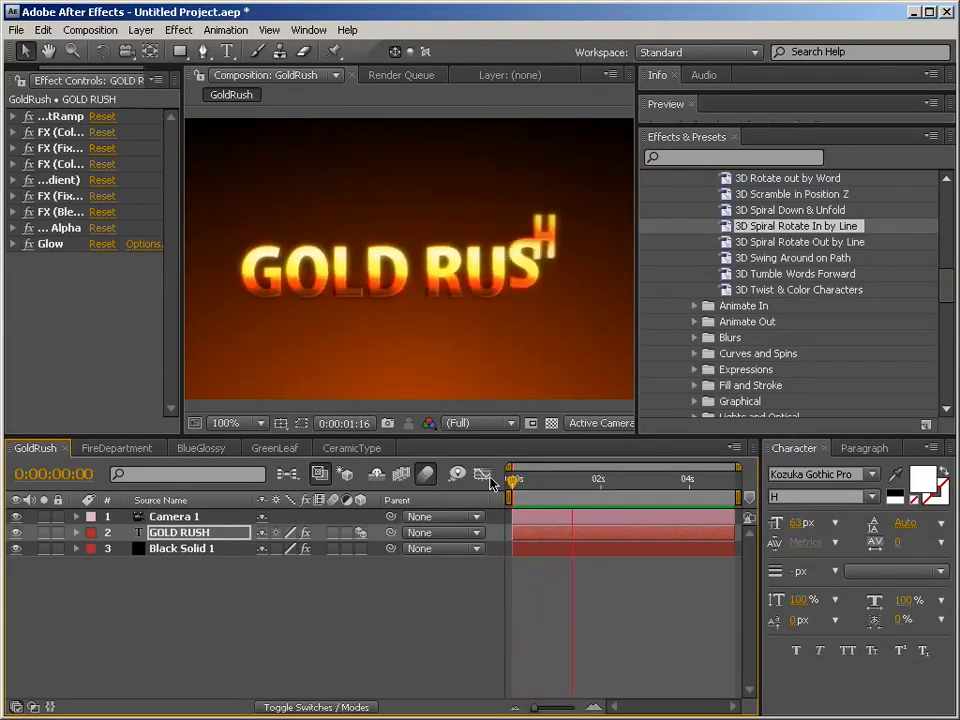
key(space)
drag(514, 483, 587, 485)
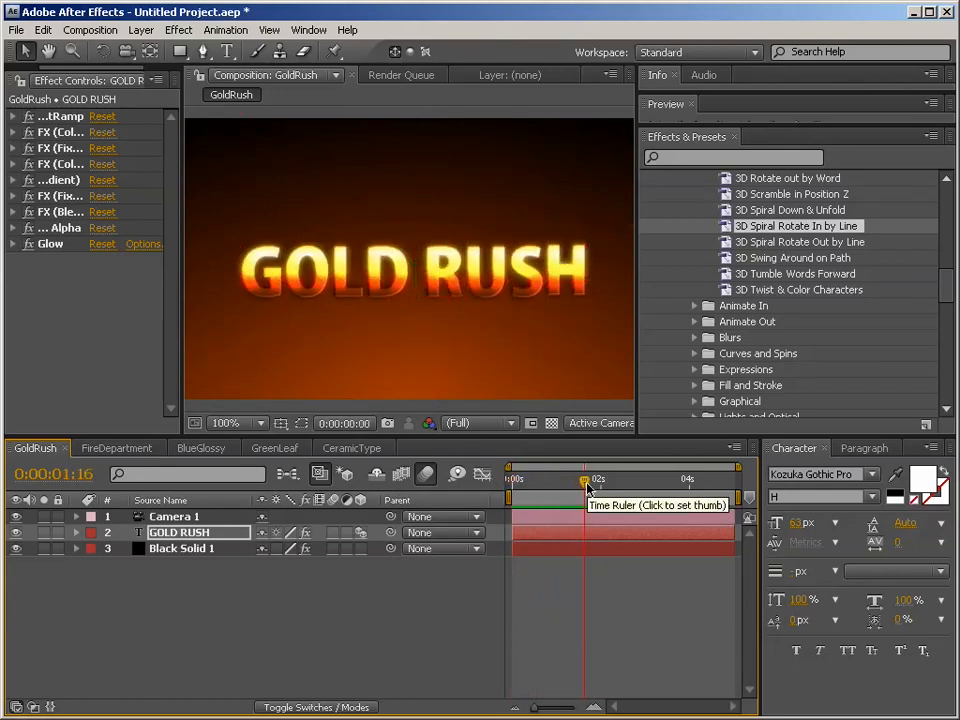
key(Home)
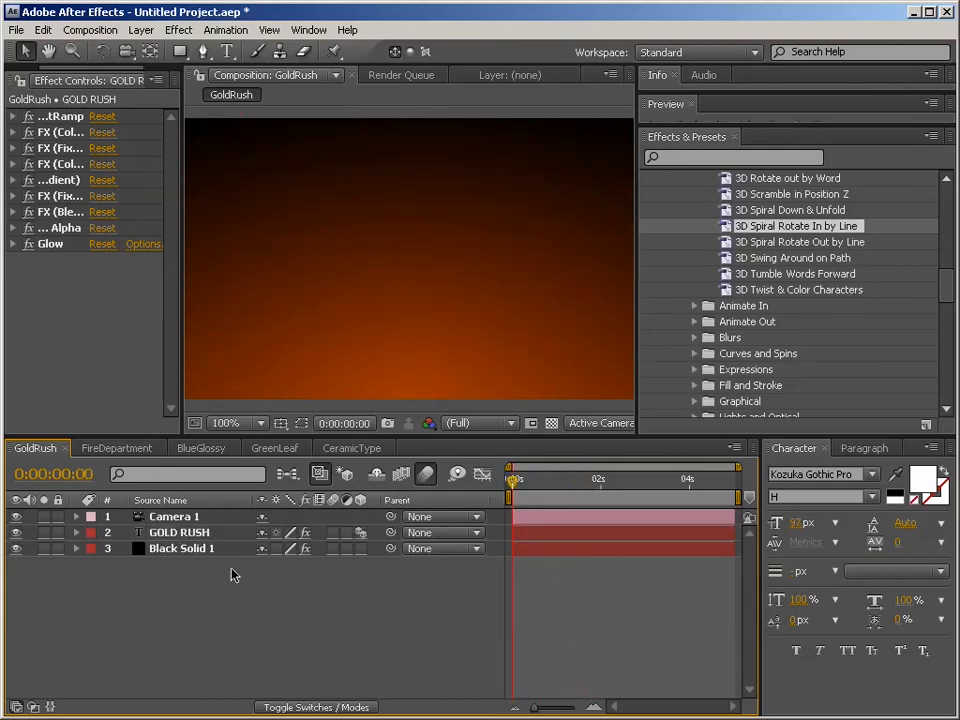
Step: Widen the composition view, reveal the GOLD RUSH layer's Position and Rotation properties, and push the layer farther from the camera
click(190, 533)
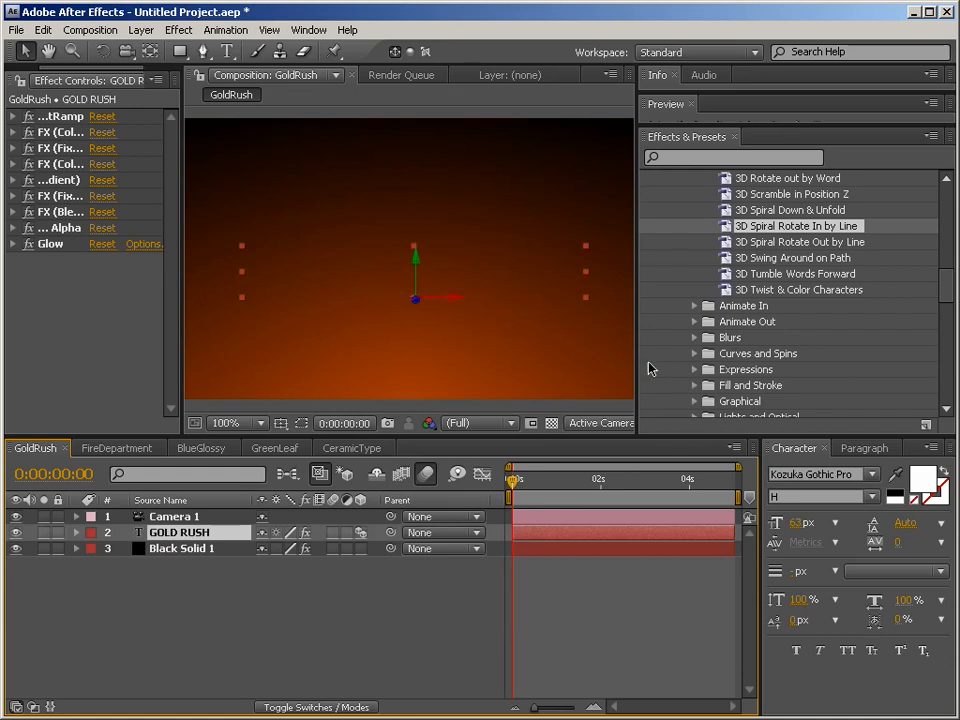
drag(636, 369, 838, 388)
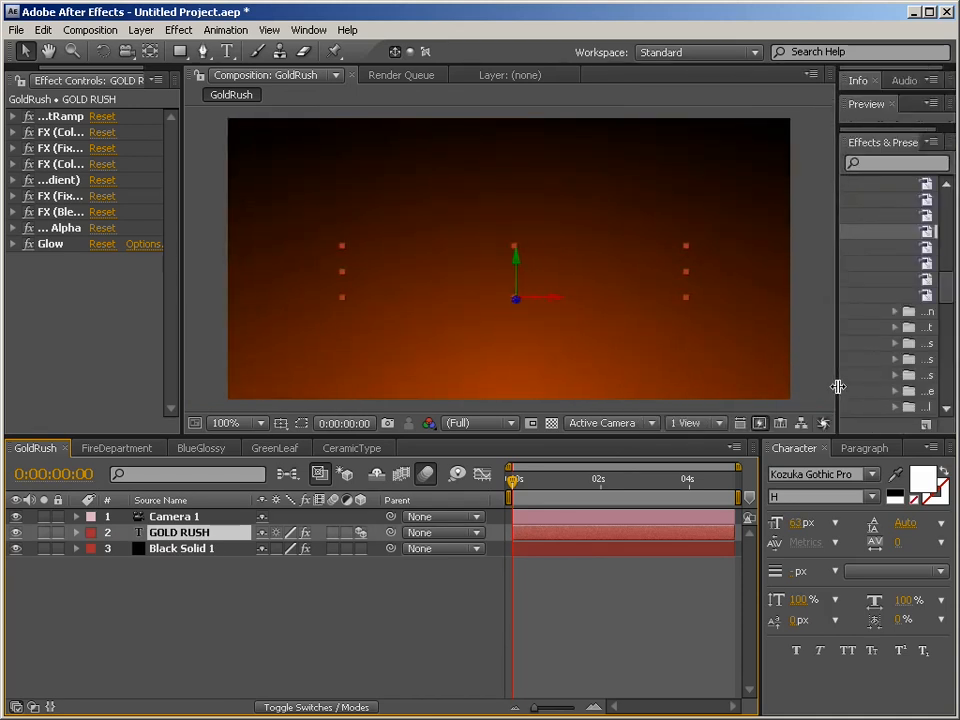
key(p)
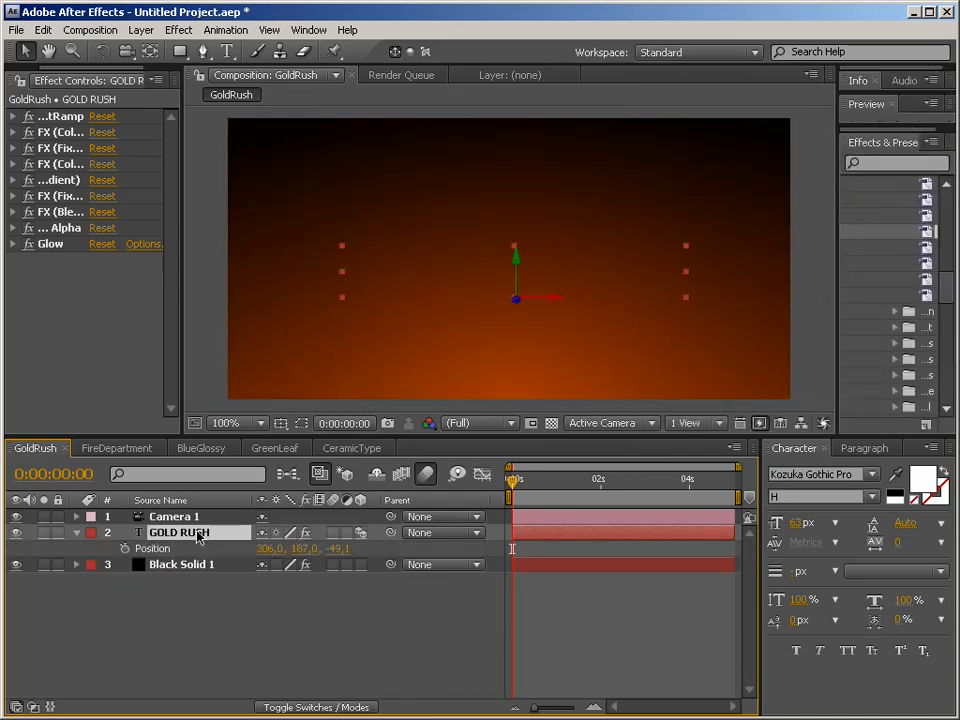
key(shift+r)
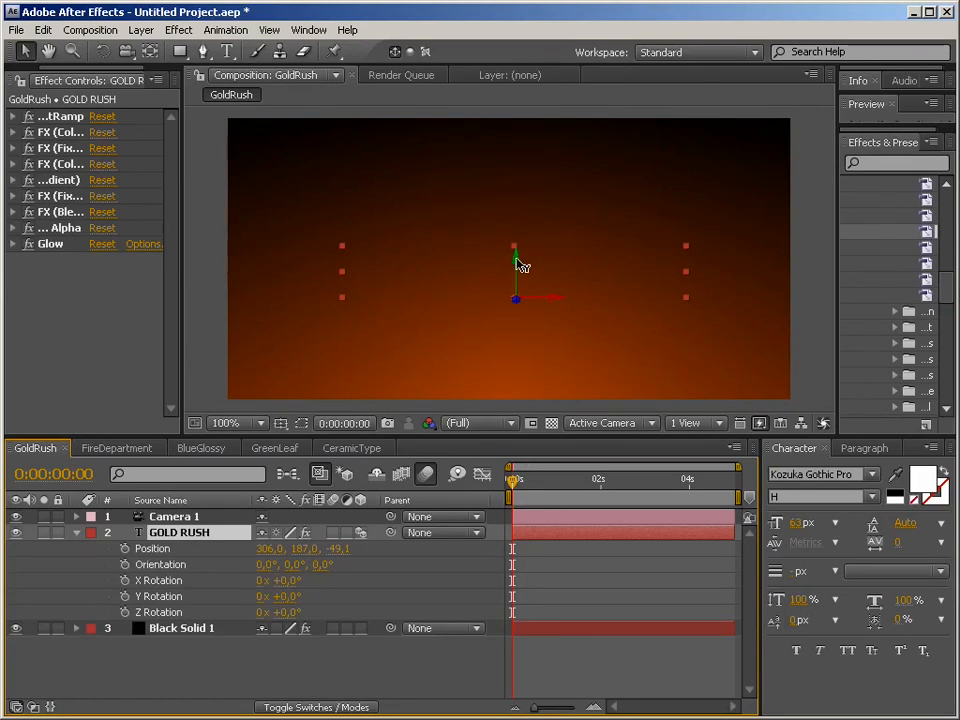
click(516, 302)
drag(465, 304, 632, 265)
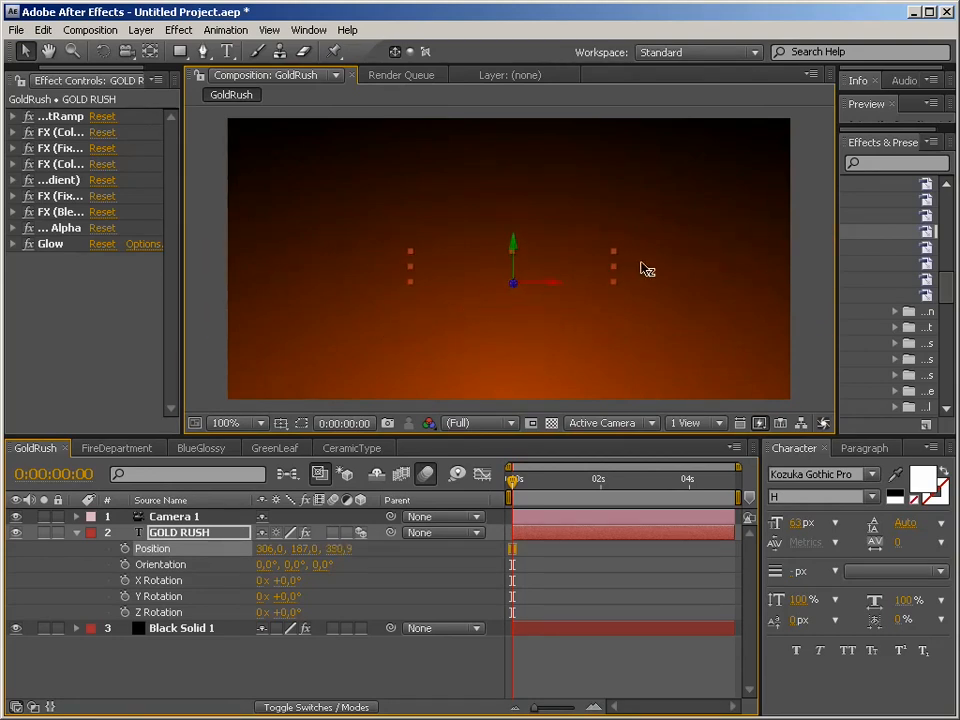
Step: Delete Range Selector 1 from the GOLD RUSH layer's animated properties and collapse the layer
key(u)
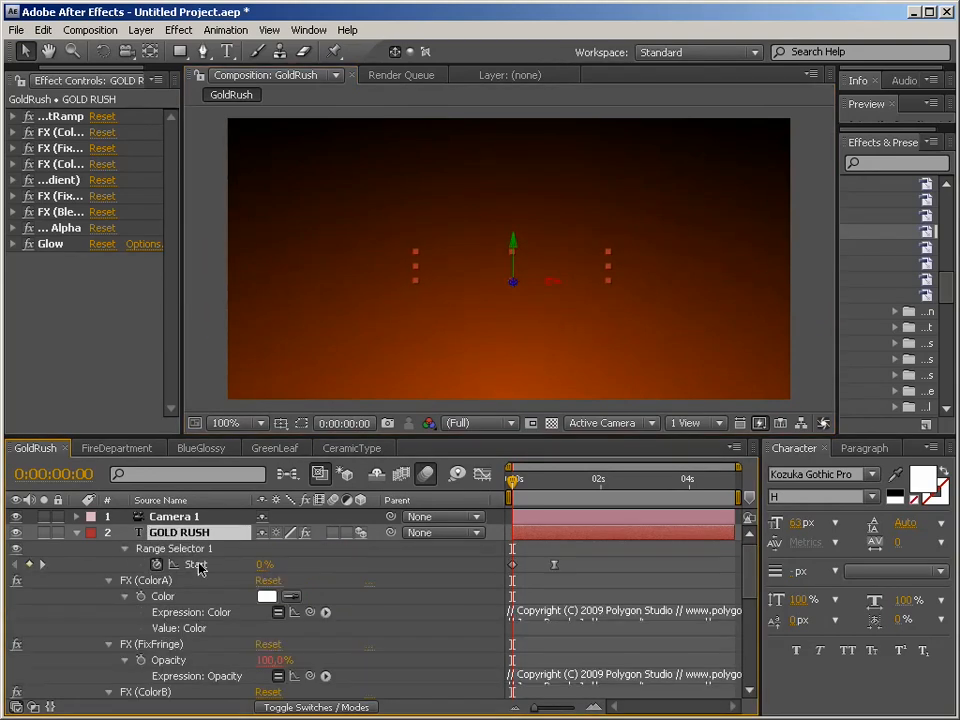
click(195, 550)
key(Delete)
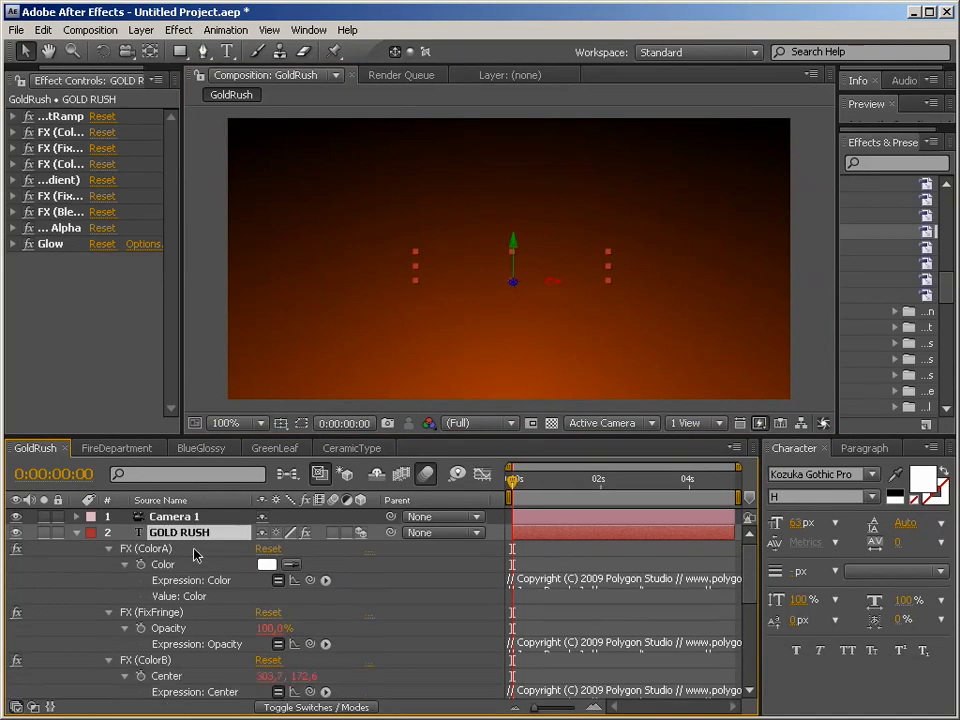
click(77, 533)
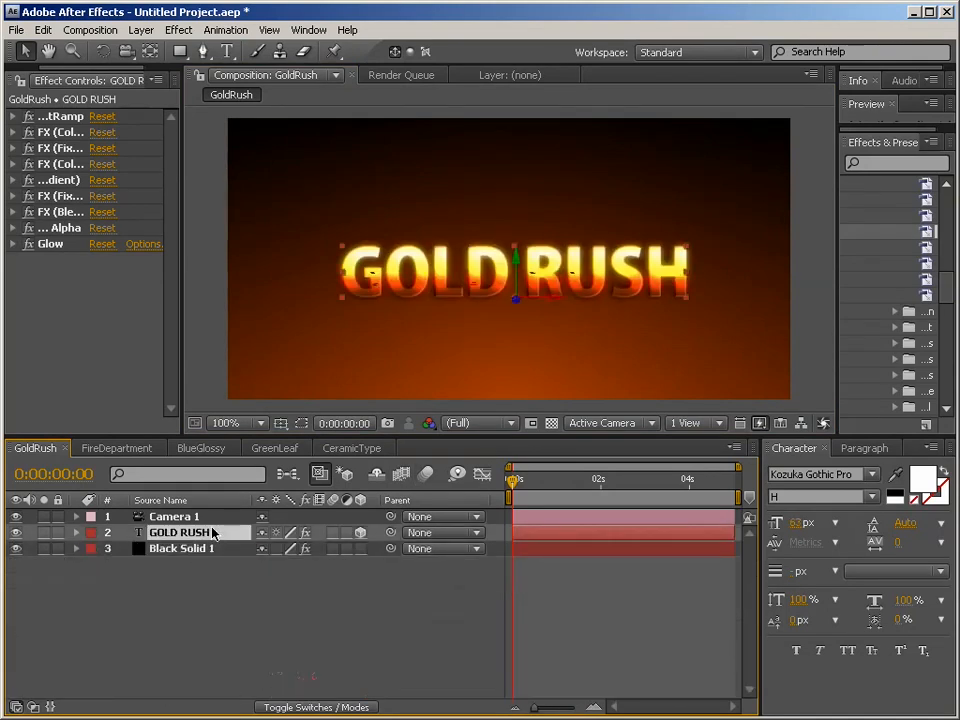
Step: Lower and push back the GOLD RUSH layer to Position 306.0, 617.0, 920.9 and start Position keyframing at 0:00:00:00
key(p)
key(shift+r)
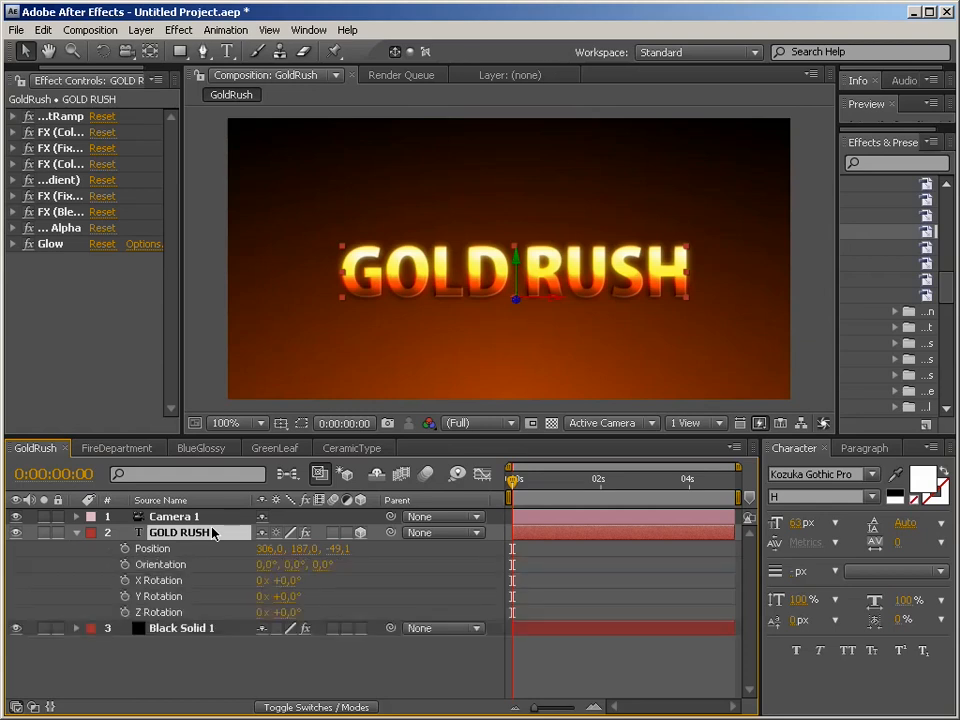
drag(520, 305, 527, 277)
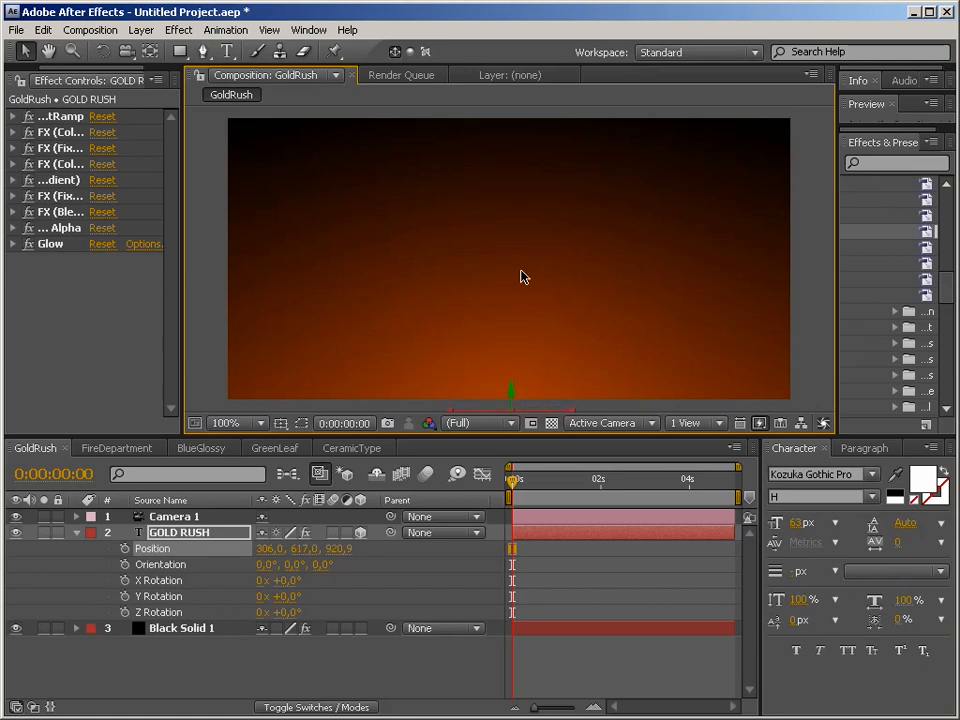
click(125, 549)
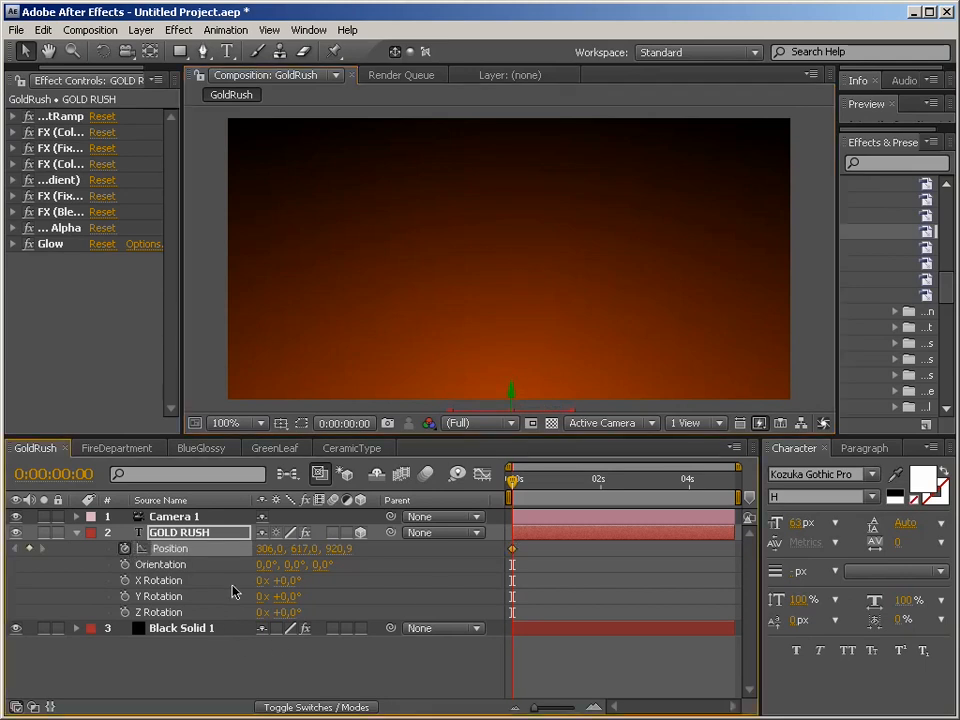
Step: At 0:00:01:17, bring the GOLD RUSH layer back to the composition centre and nudge it down to Position 300.0, 180.0, 0.0
click(587, 484)
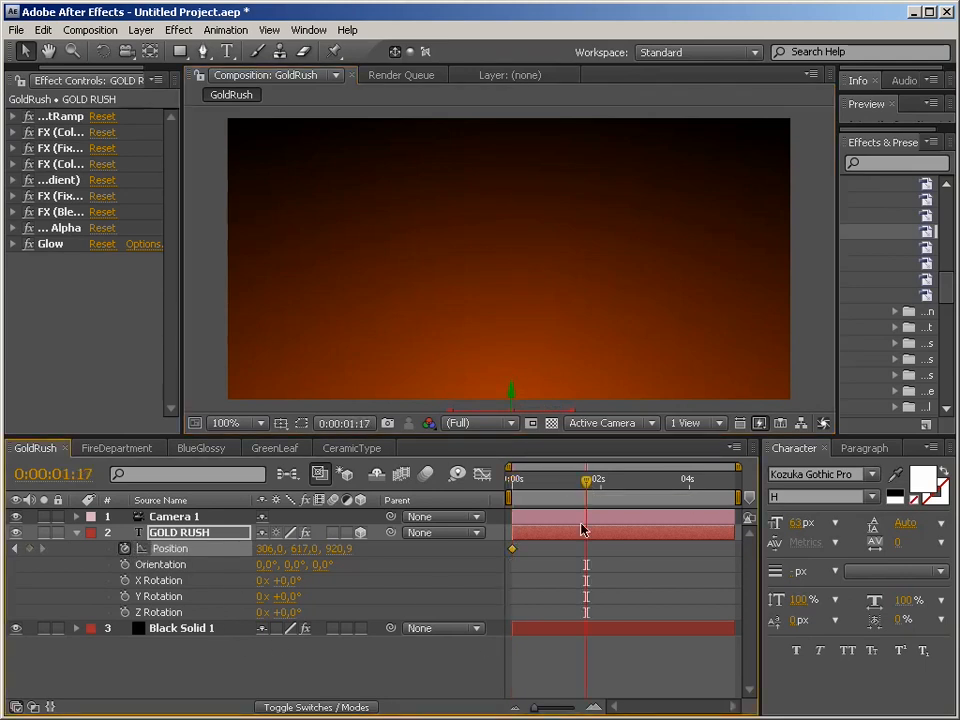
right_click(213, 537)
mouse_move(290, 403)
click(440, 405)
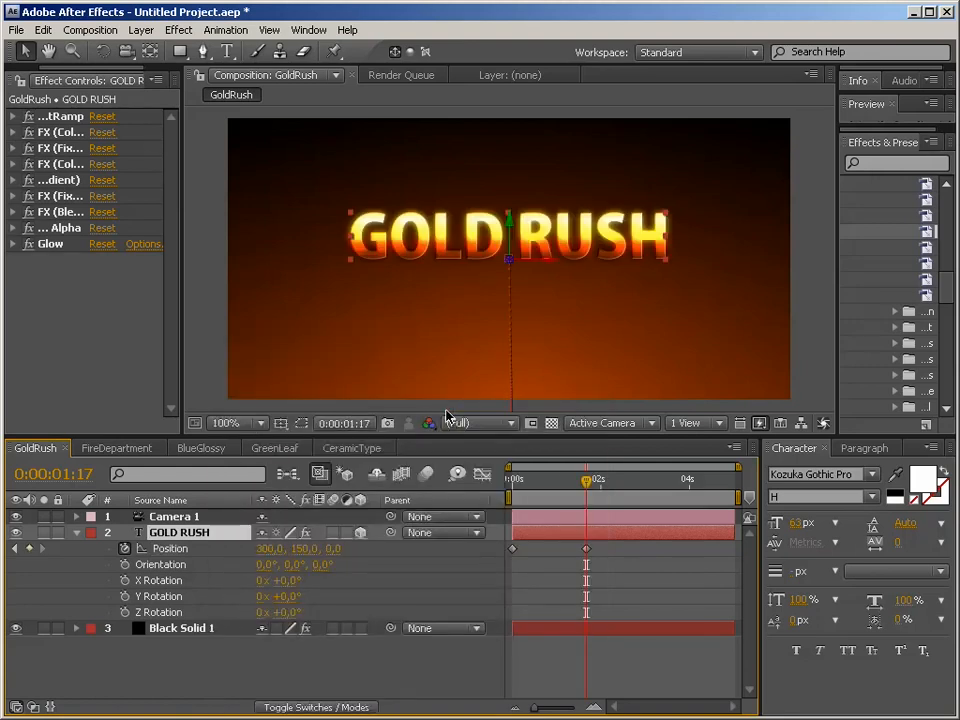
key(shift+Down)
key(shift+Down)
key(shift+Down)
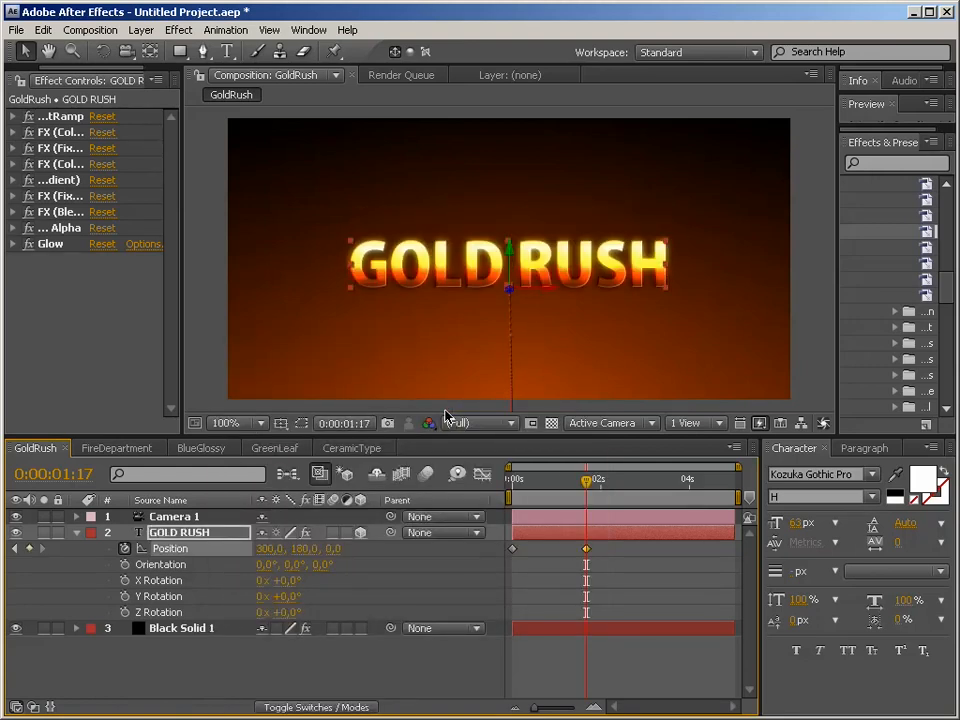
Step: Ease the second Position keyframe, check the move, and start X, Y and Z Rotation keyframing at 0:00:01:17
mouse_move(587, 484)
mouse_down()
mouse_move(533, 486)
mouse_move(587, 483)
mouse_up()
drag(531, 489, 435, 491)
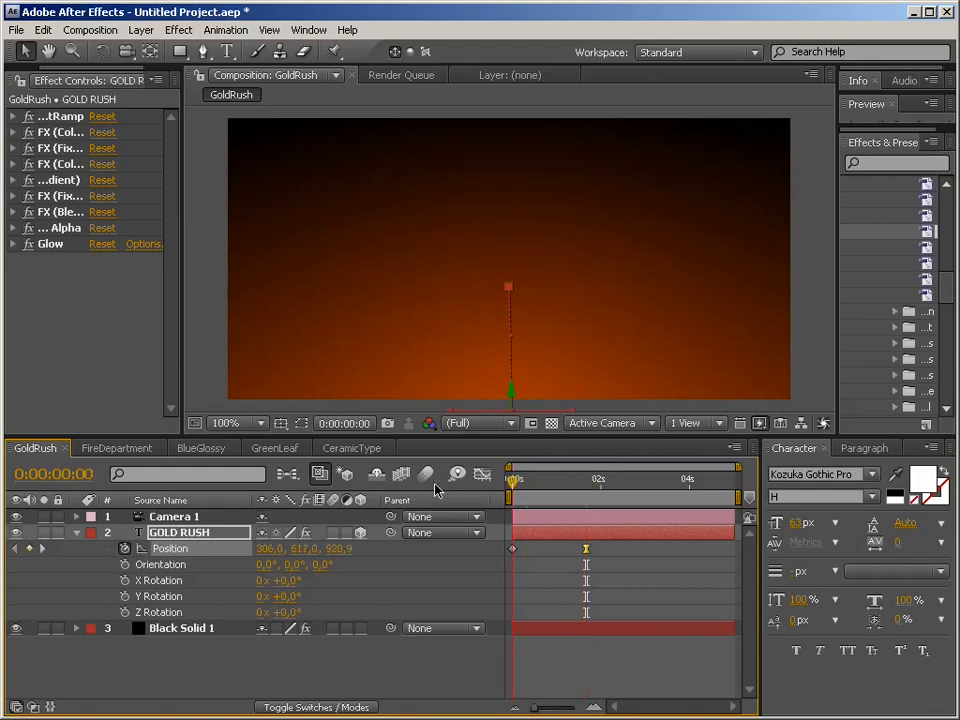
click(585, 500)
click(124, 580)
click(124, 596)
click(124, 612)
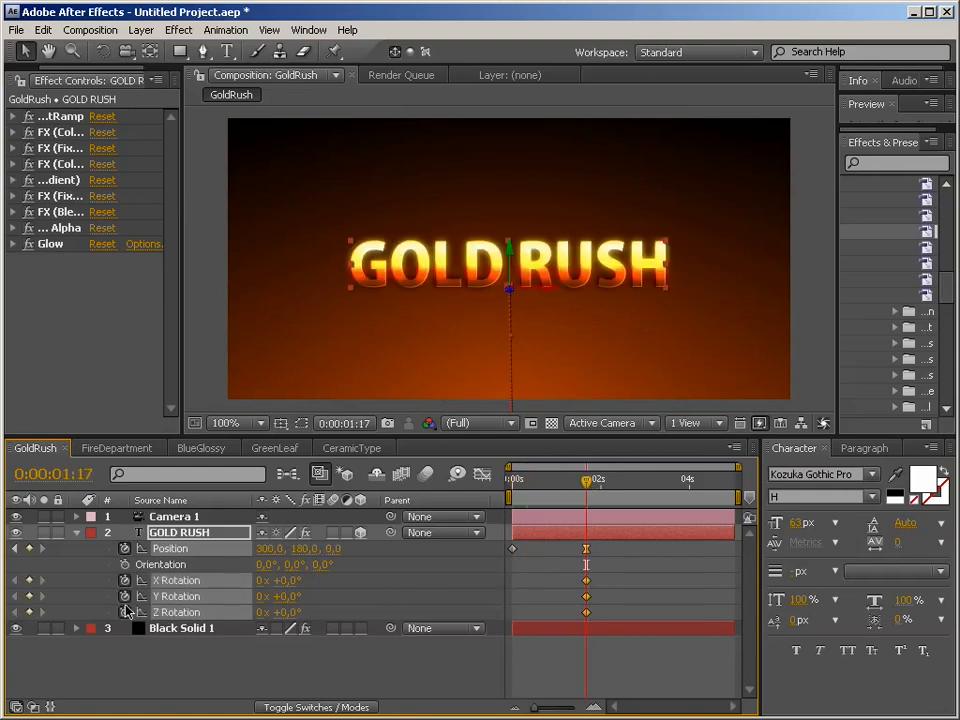
Step: At 0:00:00:00, keyframe the GOLD RUSH layer's X Rotation at 1 turn, Y Rotation at 3 turns and Z Rotation at 2 turns
drag(496, 497, 467, 489)
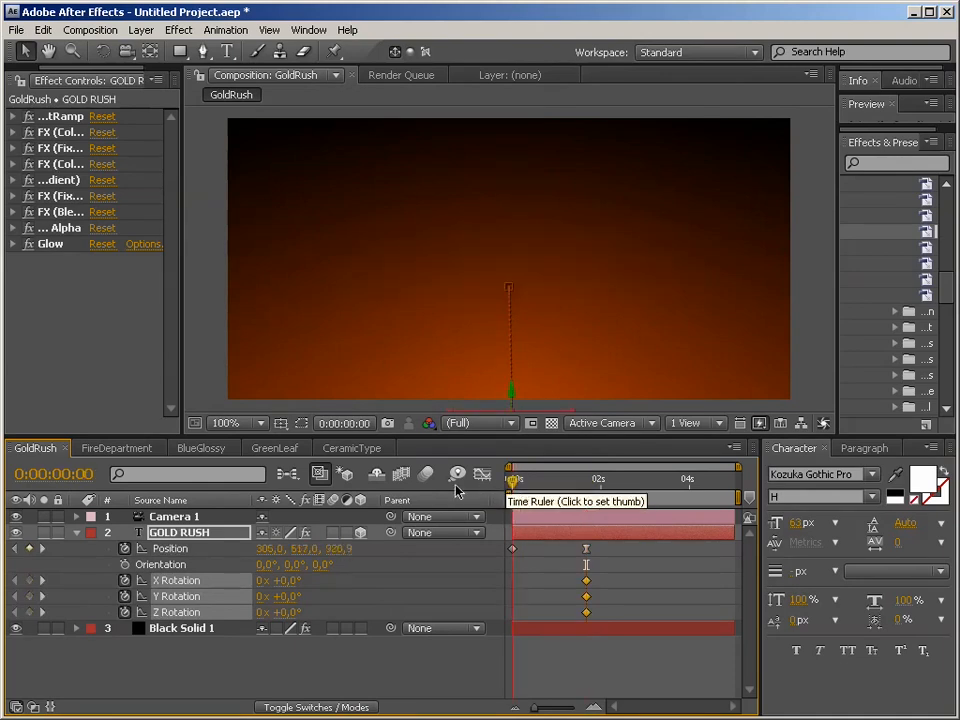
click(262, 580)
text(1)
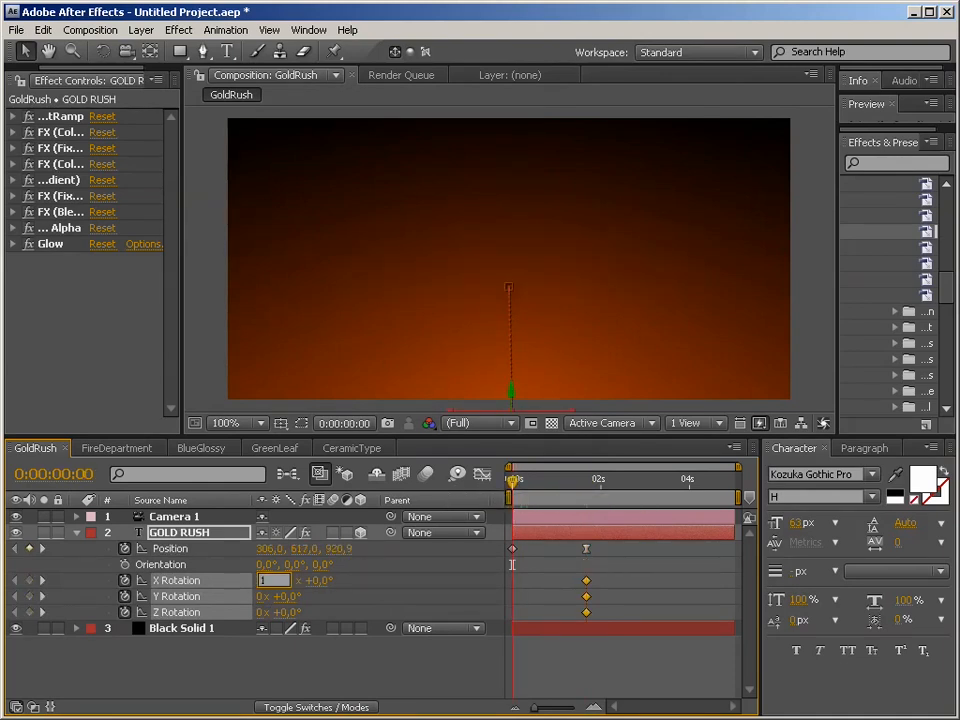
key(Tab)
text(3)
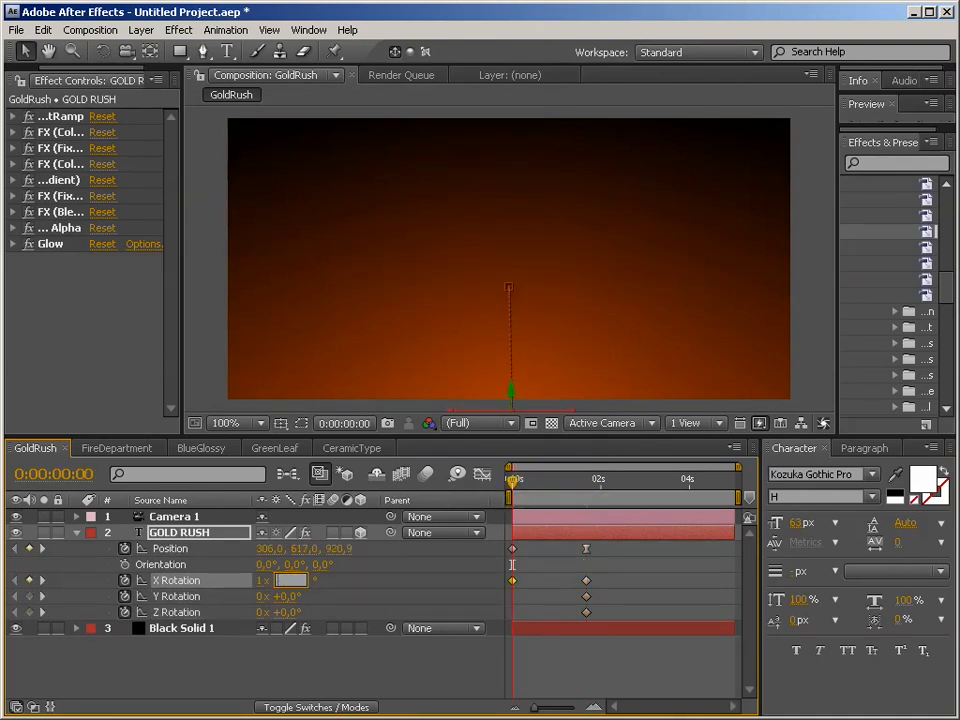
key(Tab)
text(3)
key(Tab)
key(Tab)
text(2)
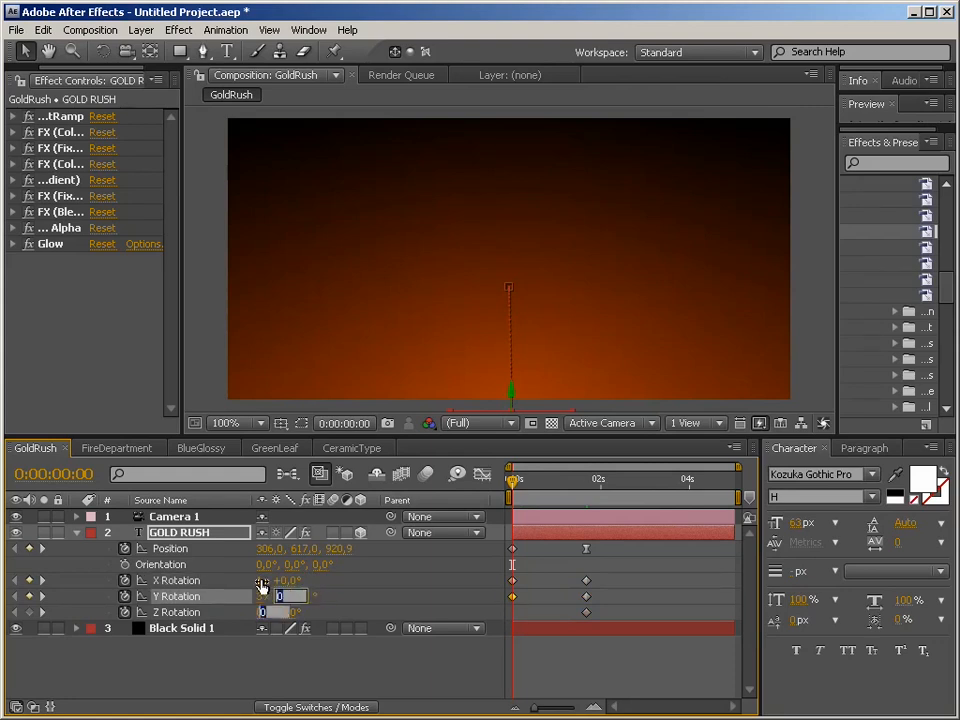
key(Return)
Step: Apply Easy Ease to the ending X, Y and Z Rotation keyframes and return to the start of the timeline
drag(613, 583, 576, 625)
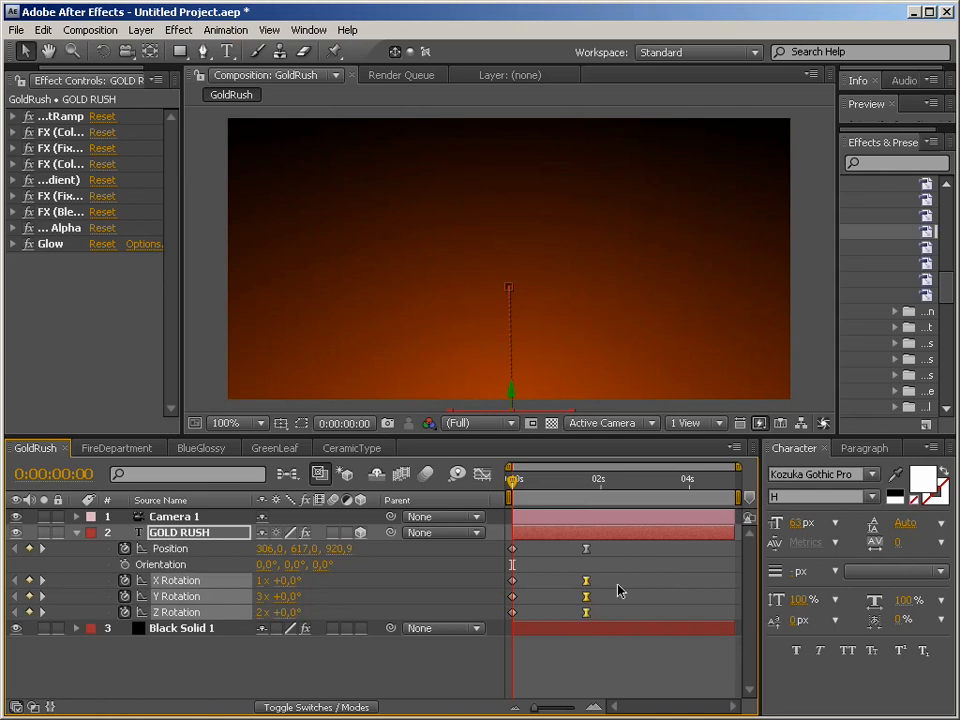
click(603, 560)
drag(512, 481, 426, 489)
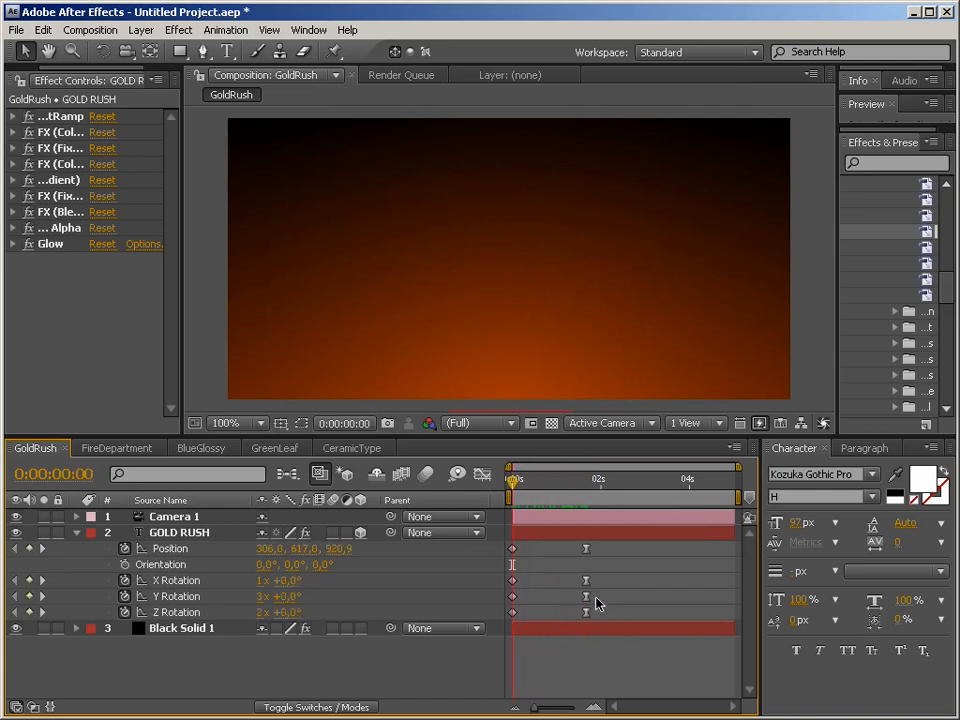
Step: Stagger the ending Position, Y Rotation and Z Rotation keyframes at different later times and enable motion blur for the composition
drag(587, 549, 592, 550)
mouse_move(587, 597)
mouse_down()
mouse_move(620, 598)
mouse_move(600, 614)
mouse_up()
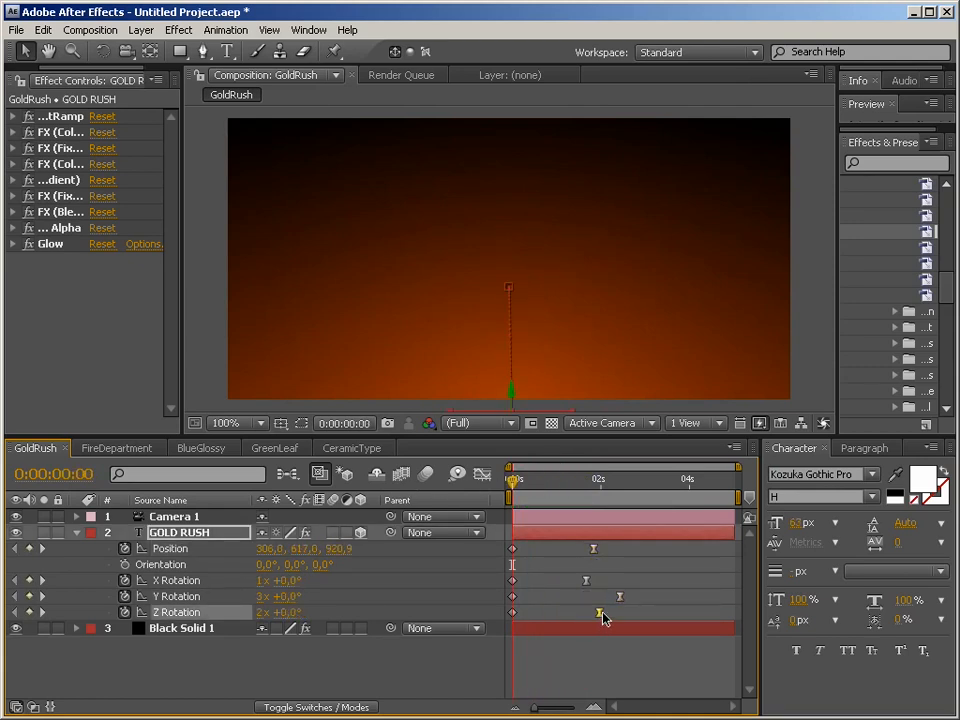
click(425, 474)
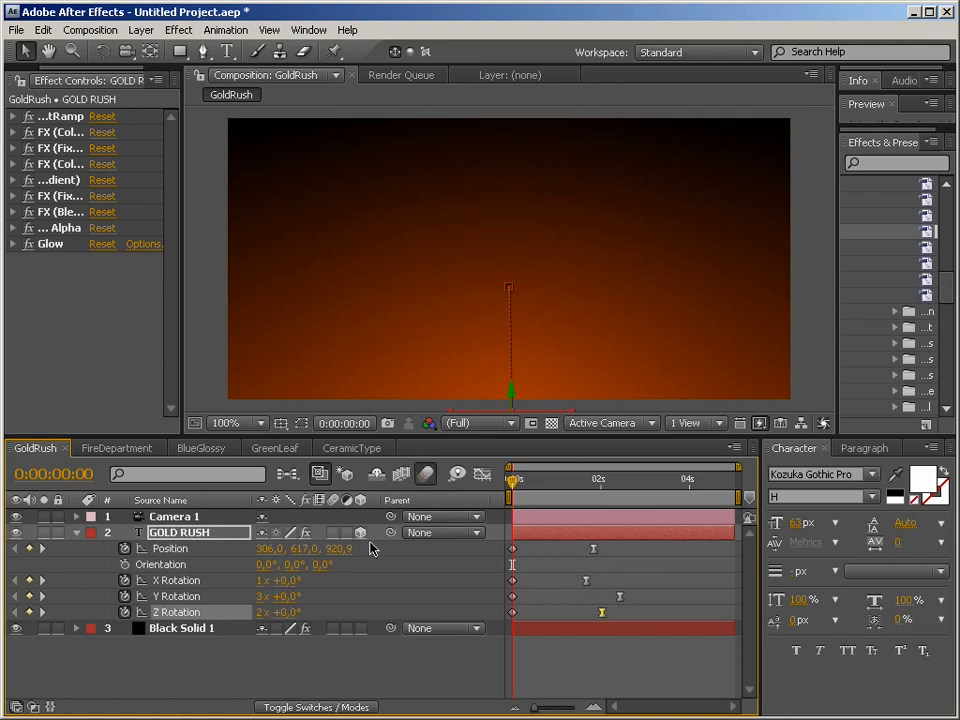
Step: Enable the GOLD RUSH layer's motion blur and proportionally compress all its keyframes so the animation ends before 0:00:02:00
drag(648, 551, 562, 616)
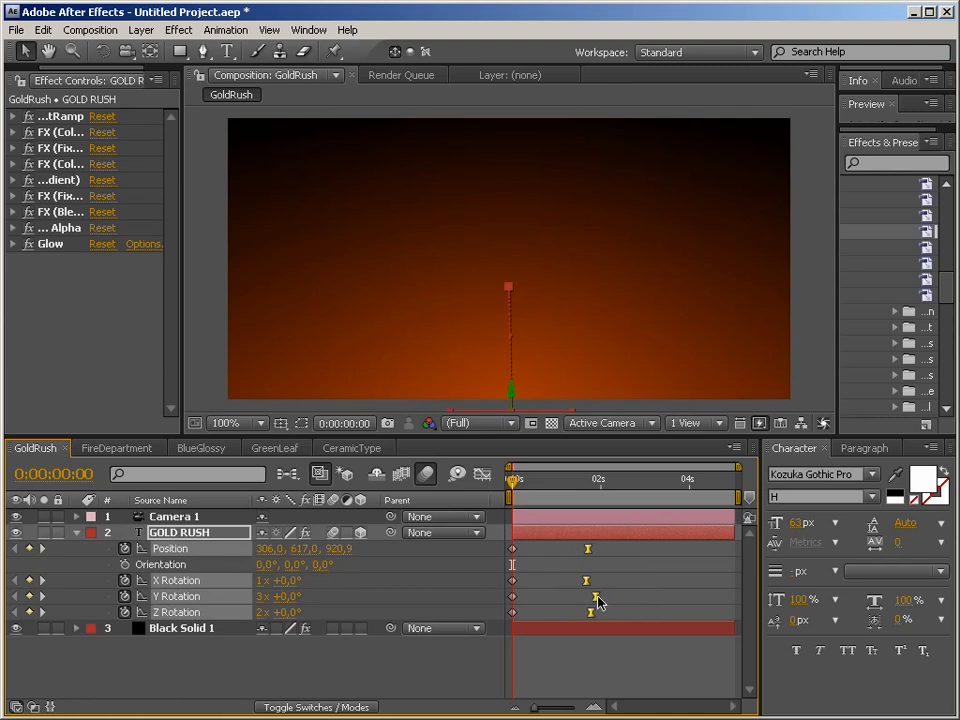
drag(630, 557, 490, 622)
drag(619, 600, 593, 602)
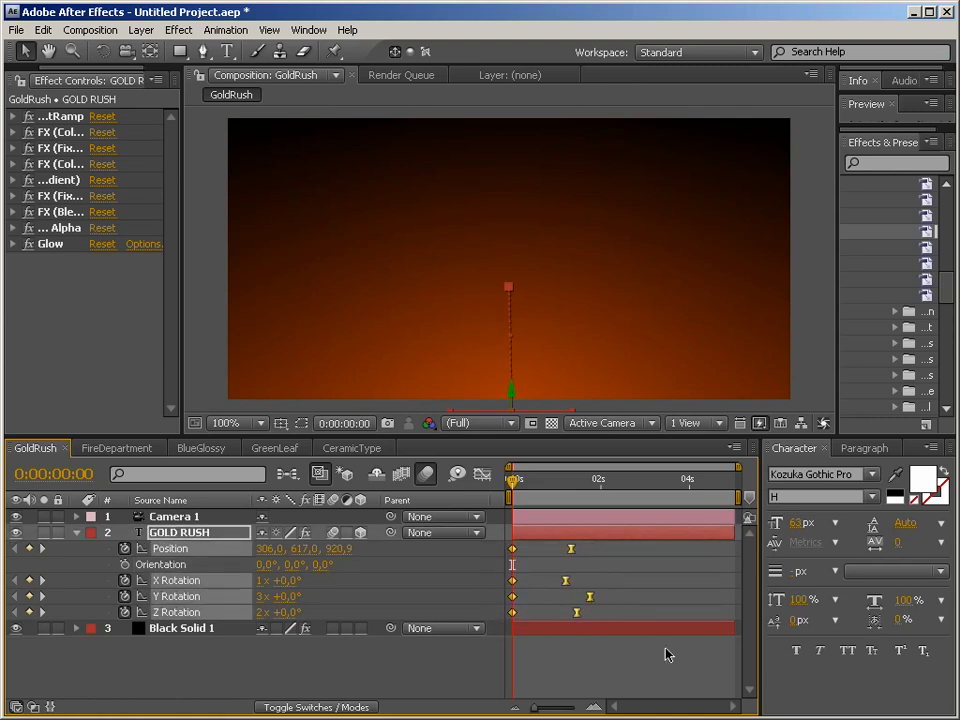
Step: RAM preview the GOLD RUSH fly-in animation and park the current time at 0:00:02:00
key(KP_0)
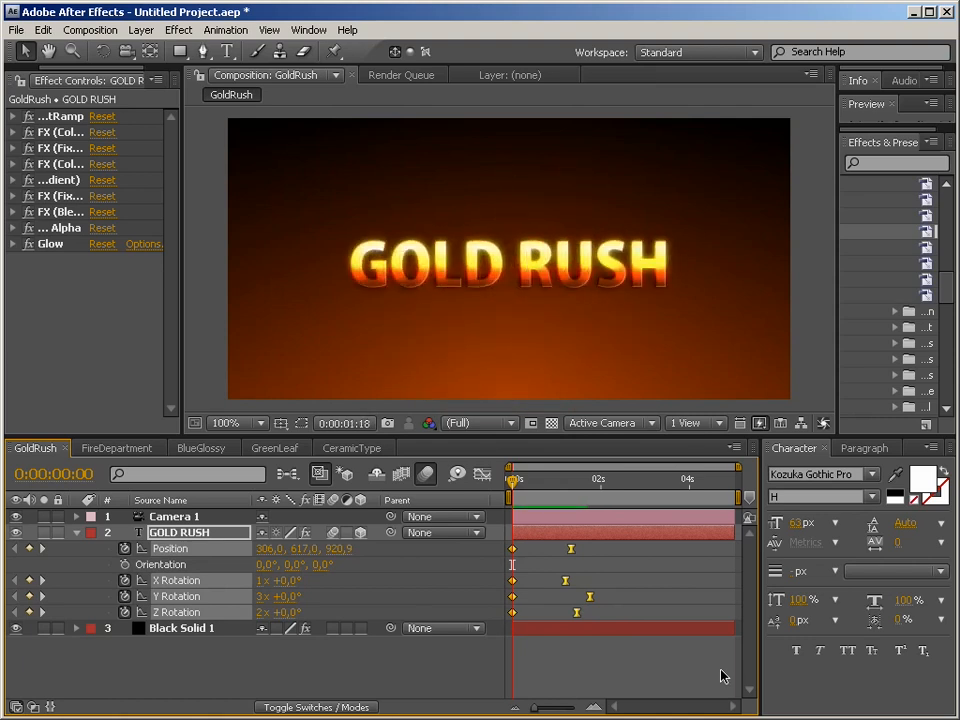
key(Escape)
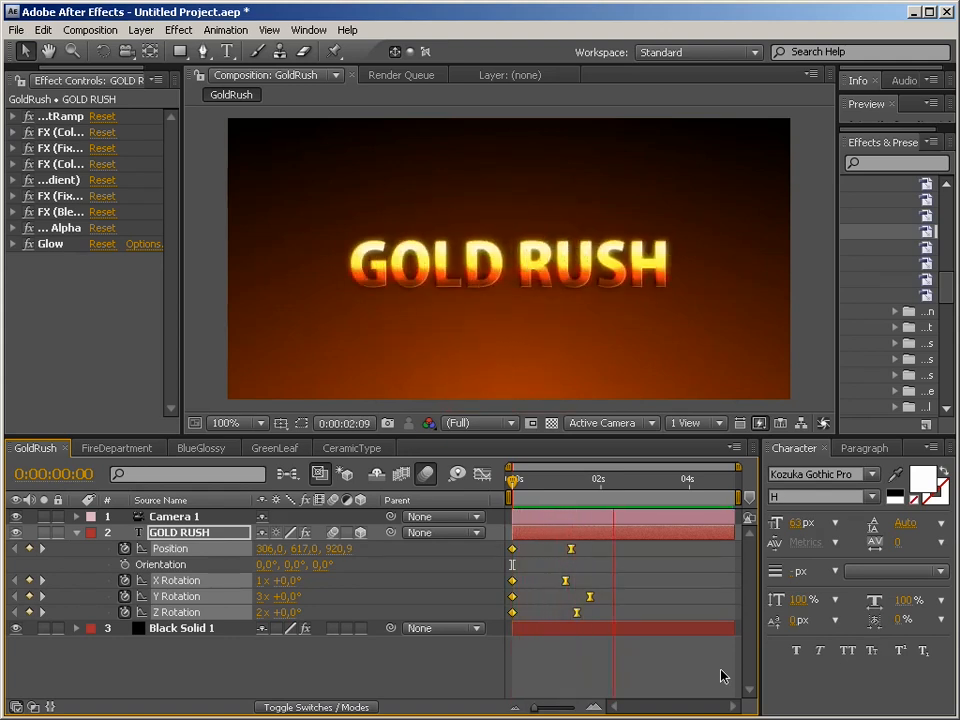
key(Escape)
drag(509, 490, 606, 488)
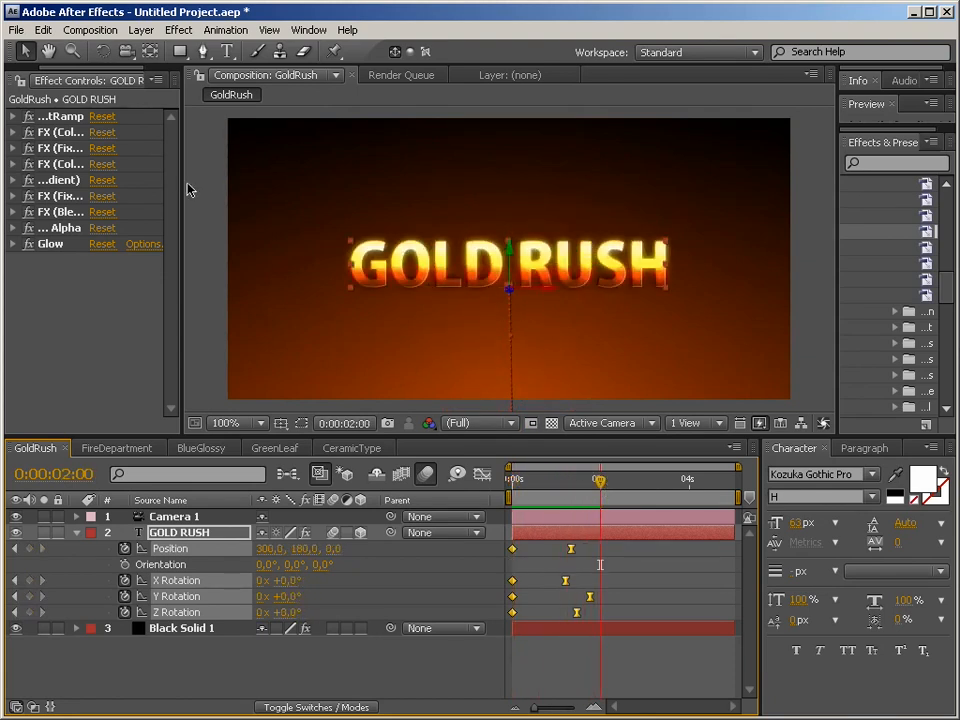
Step: Examine the PS: TextRamp effect's controls on the GOLD RUSH layer, then collapse and deselect the layer
drag(184, 182, 306, 186)
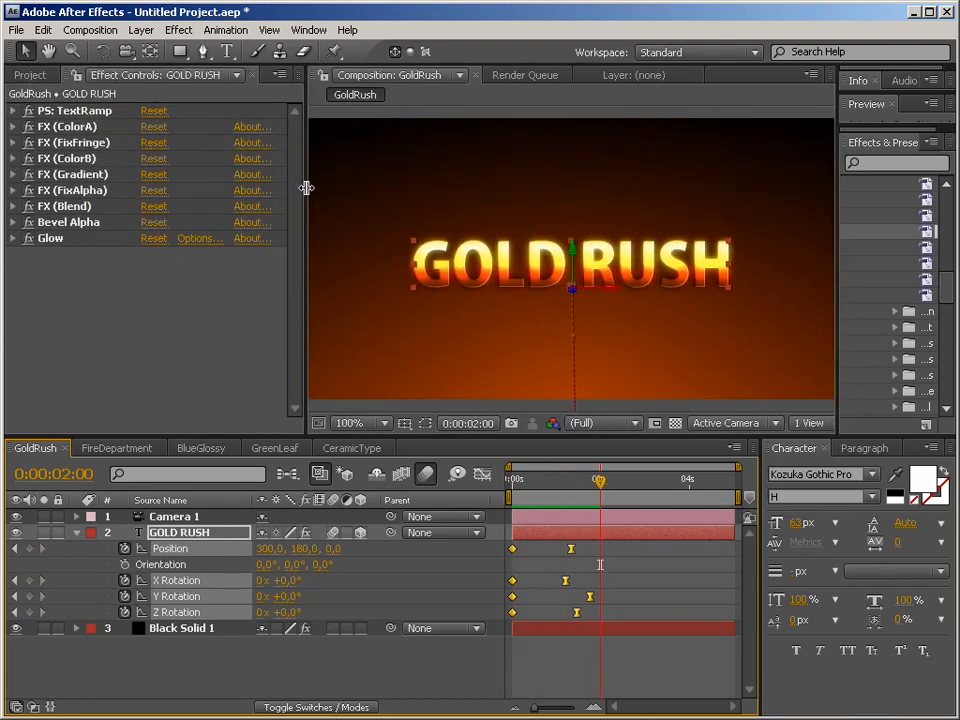
click(12, 111)
click(89, 114)
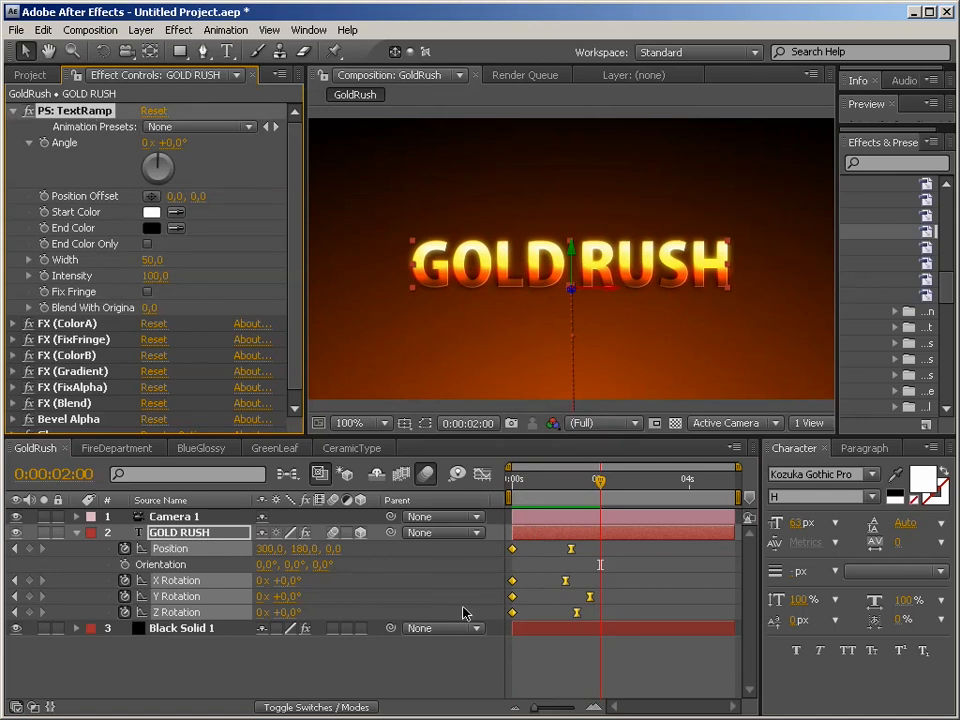
click(77, 533)
click(198, 598)
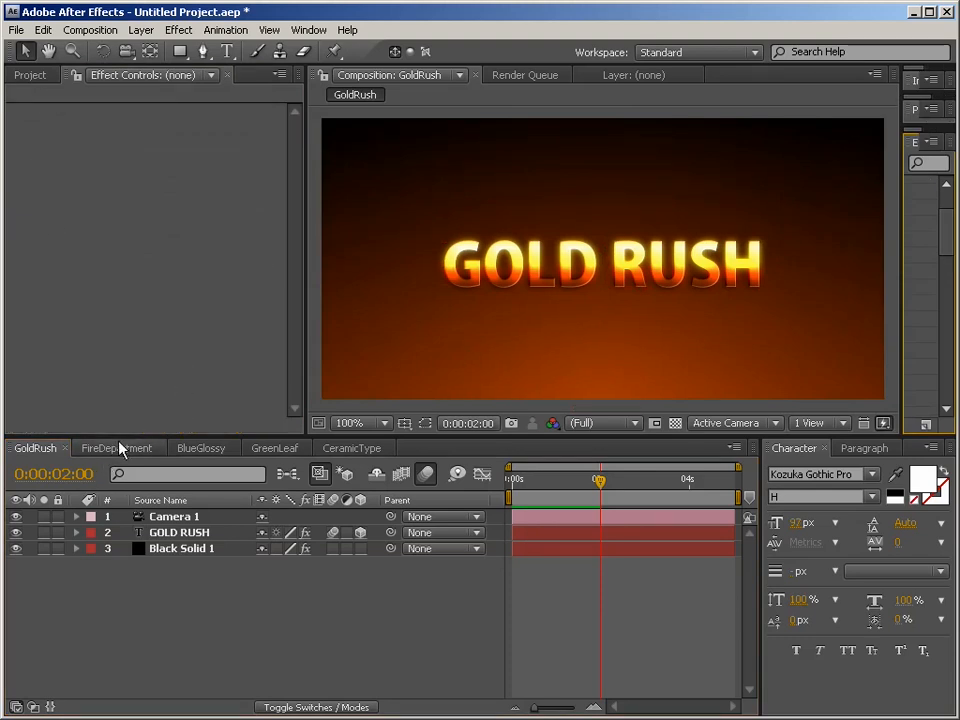
Step: Look through the FireDepartment, BlueGlossy, GreenLeaf and CeramicType compositions
click(120, 448)
click(203, 449)
click(270, 448)
click(350, 448)
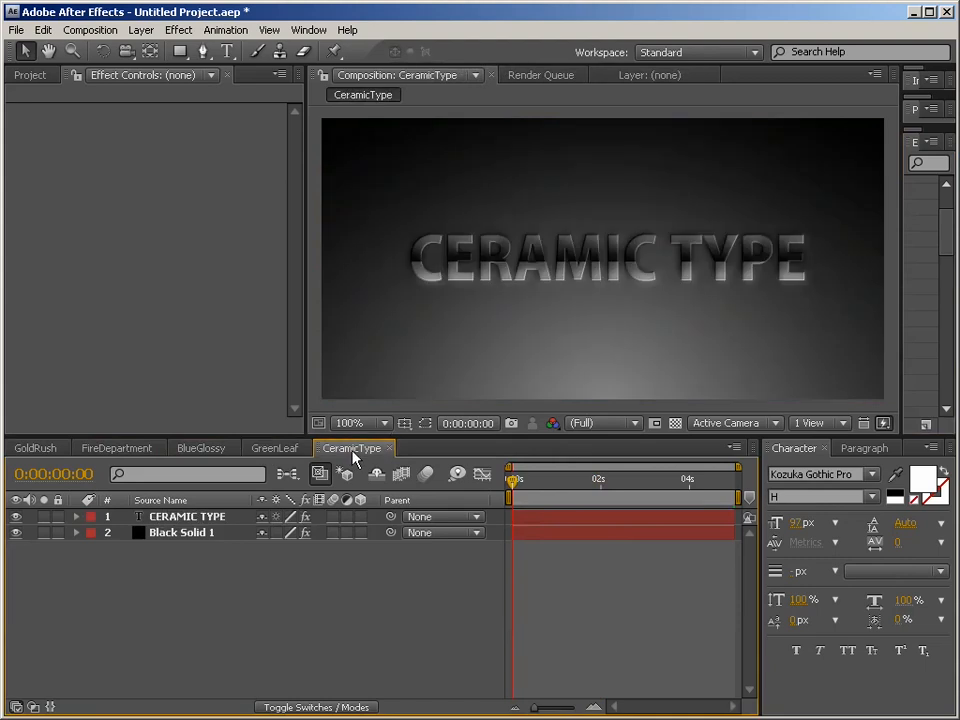
Step: Widen the effects and presets list and look through the BlueGlossy, CeramicType and FireDepartment presets in the ceTextRamp folder
drag(900, 349, 684, 360)
scroll(900, 285, down, 2)
click(821, 289)
click(827, 306)
click(845, 323)
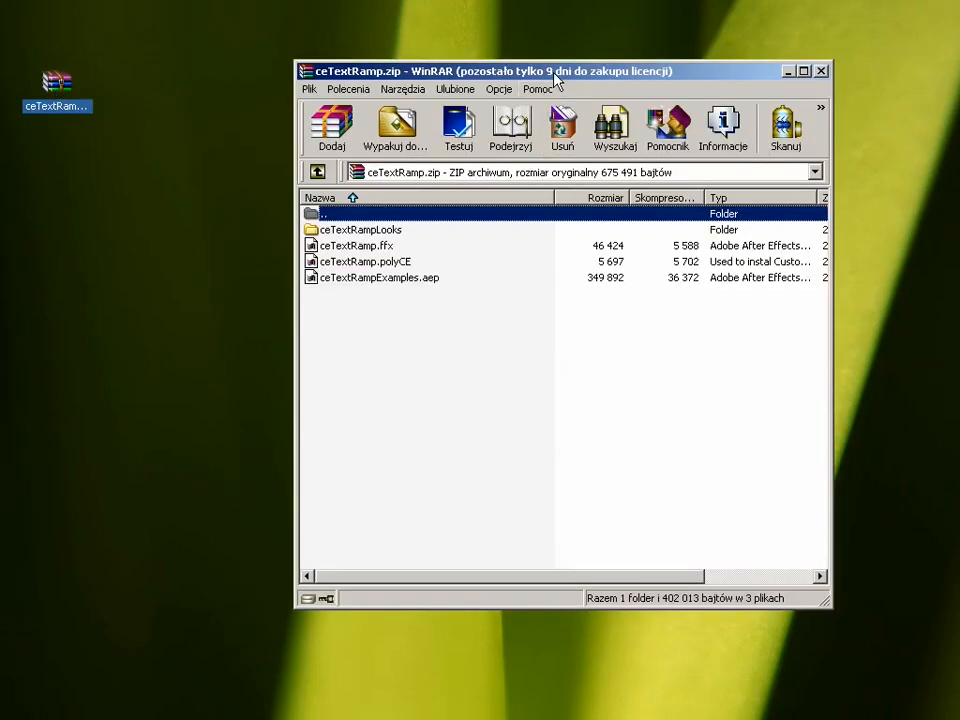
Step: Switch to WinRAR to examine the preset files in ceTextRamp.zip, and look over the tutorial list on the website
drag(555, 74, 575, 65)
click(400, 238)
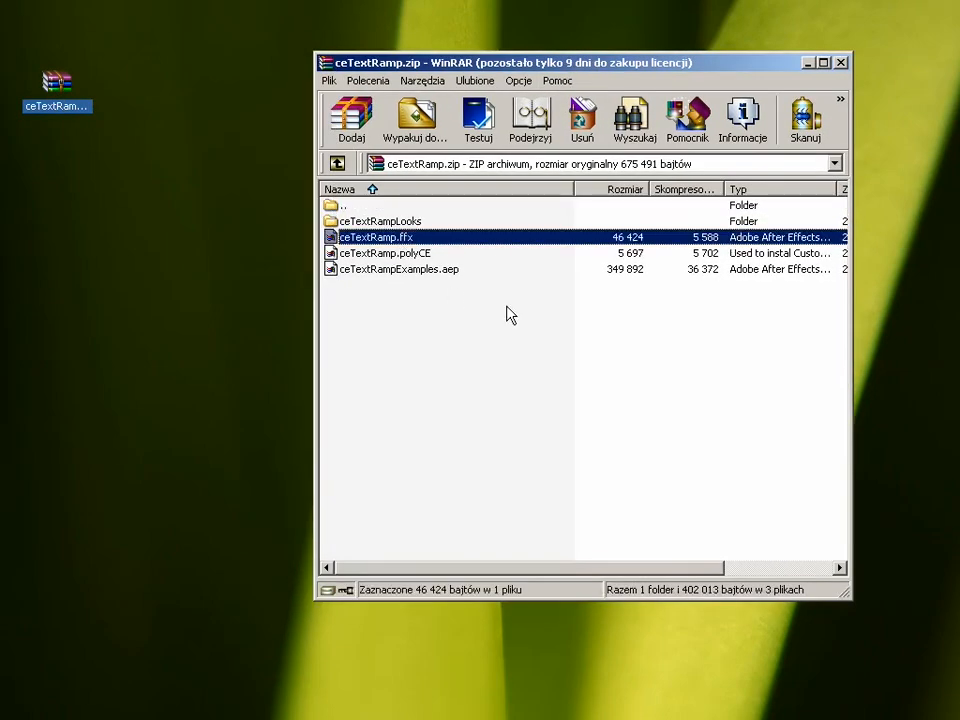
click(355, 256)
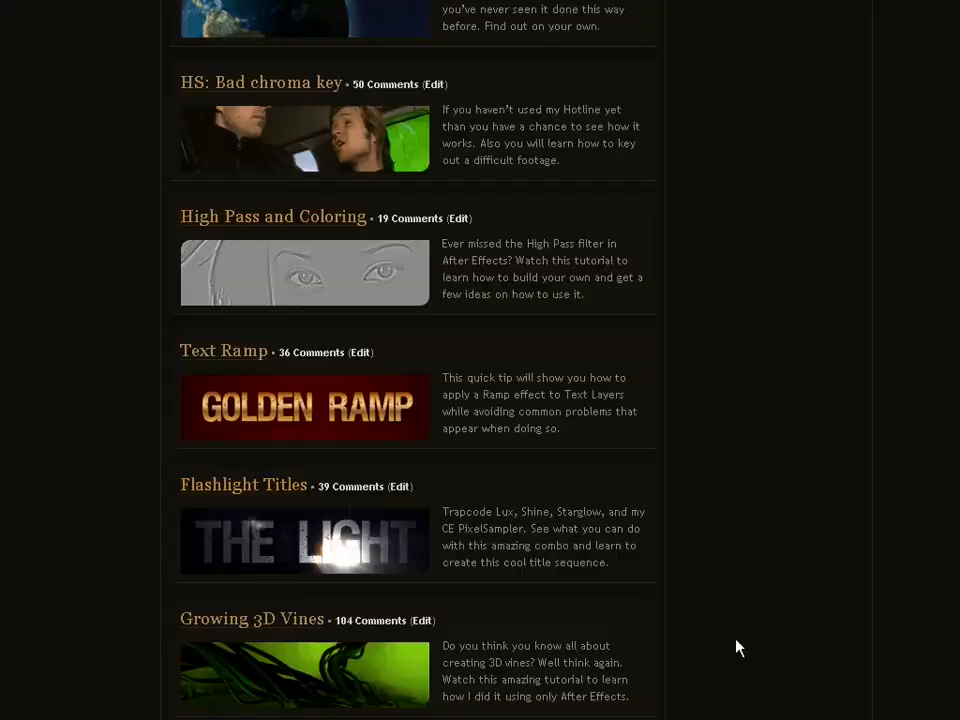
scroll(737, 648, up, 15)
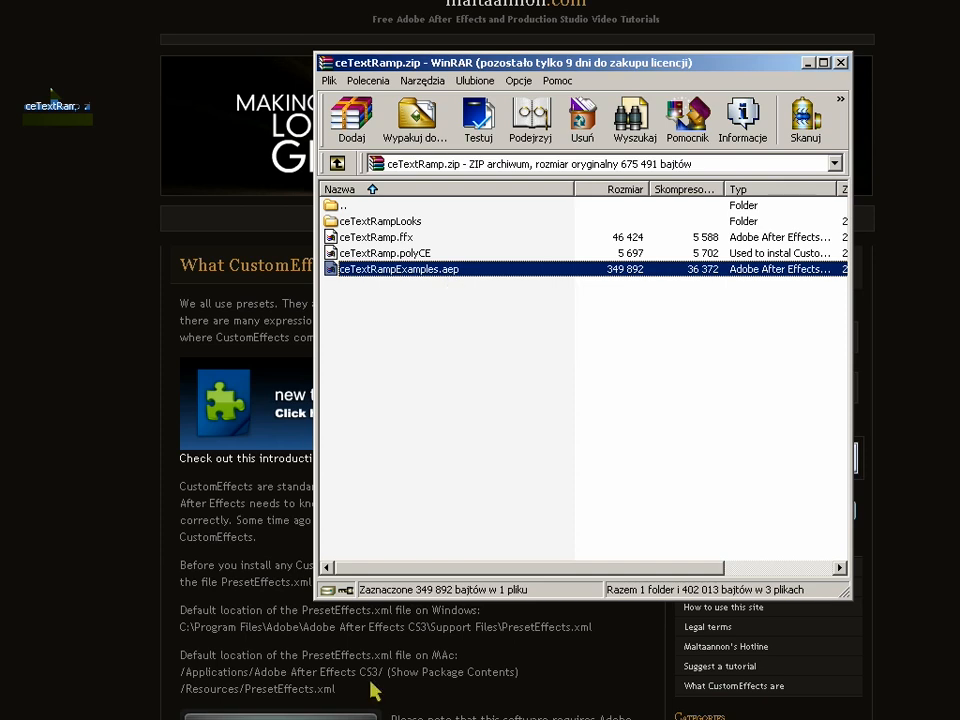
Step: Open the ceTextRampLooks folder in ceTextRamp.zip and look over its preset files
double_click(387, 221)
click(371, 228)
click(386, 286)
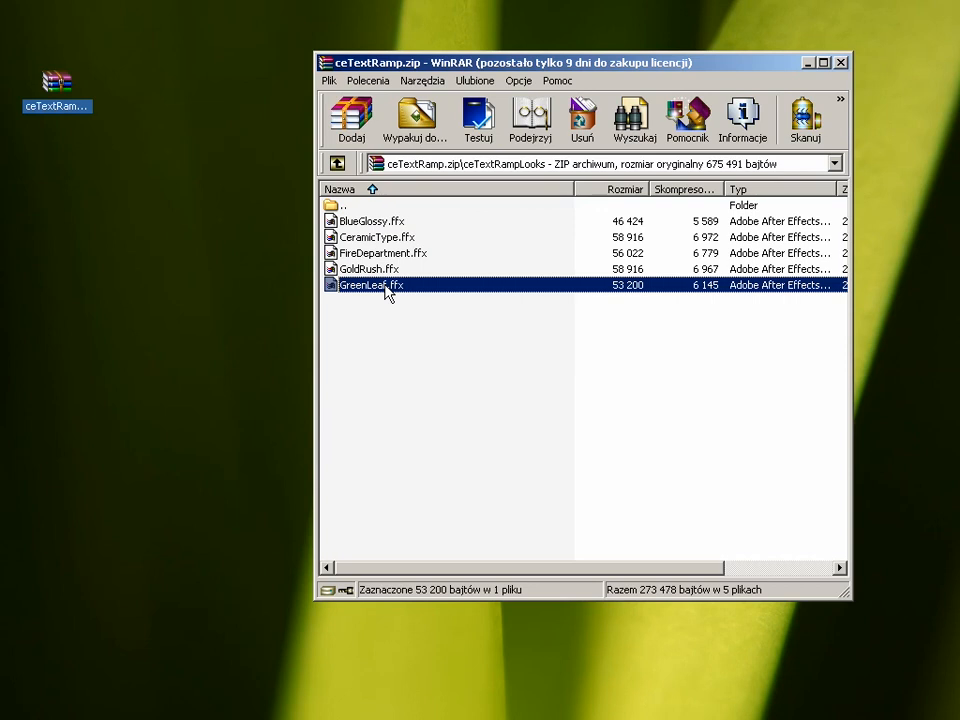
click(384, 207)
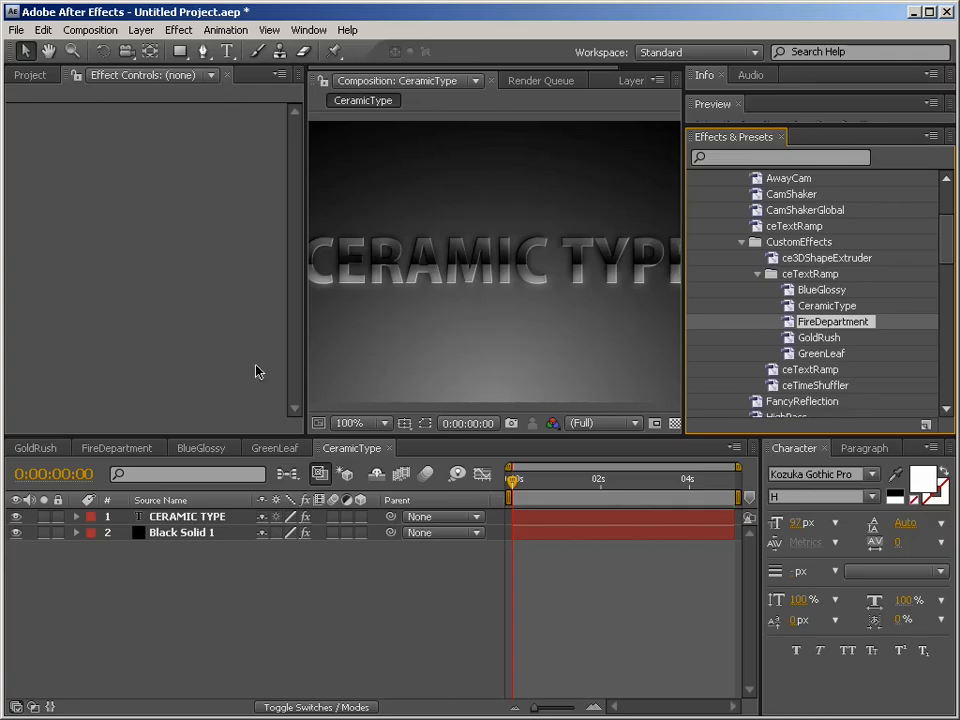
Step: Switch back to After Effects and create a new 600 x 300 composition named Comp 2, five seconds long
click(38, 76)
right_click(87, 372)
click(104, 378)
click(598, 513)
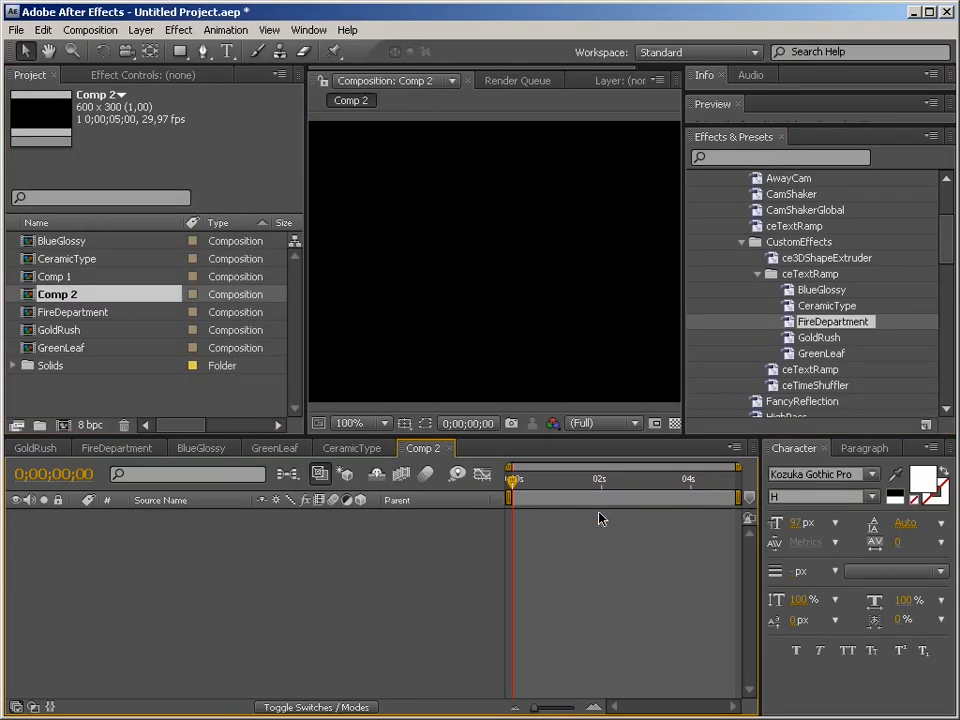
Step: Add a white 600 x 300 px solid to Comp 2
key(grave)
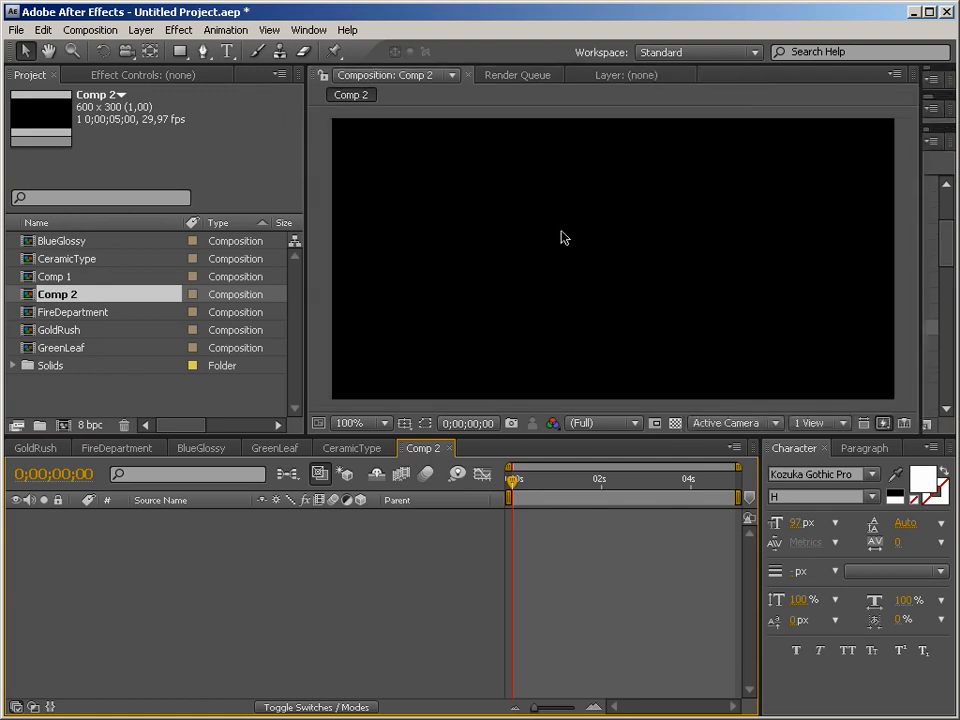
right_click(563, 235)
mouse_move(738, 248)
click(803, 283)
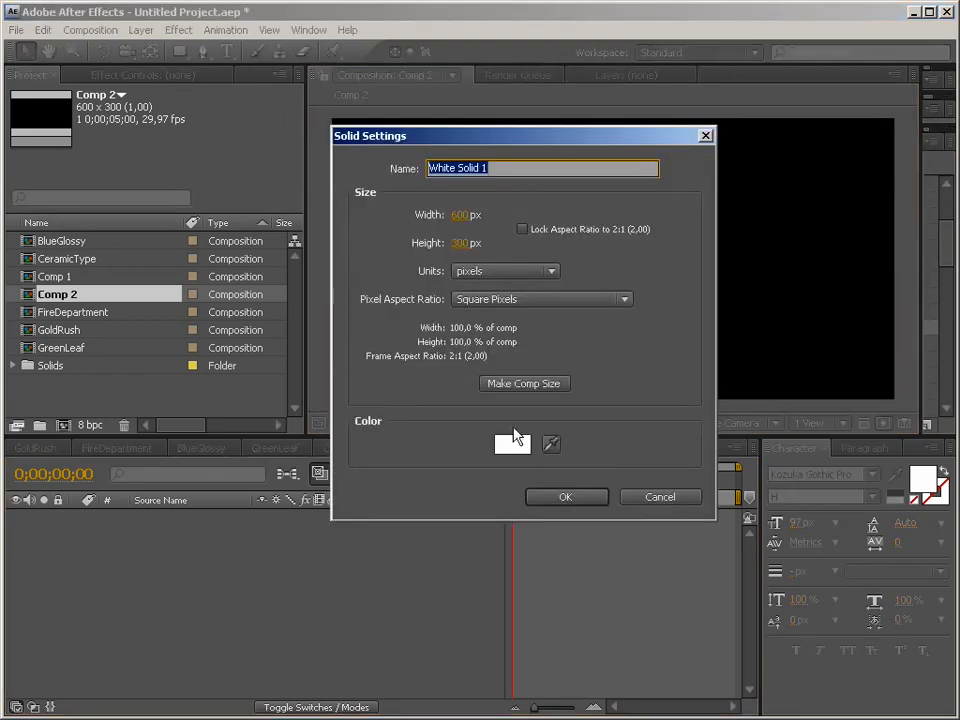
click(553, 498)
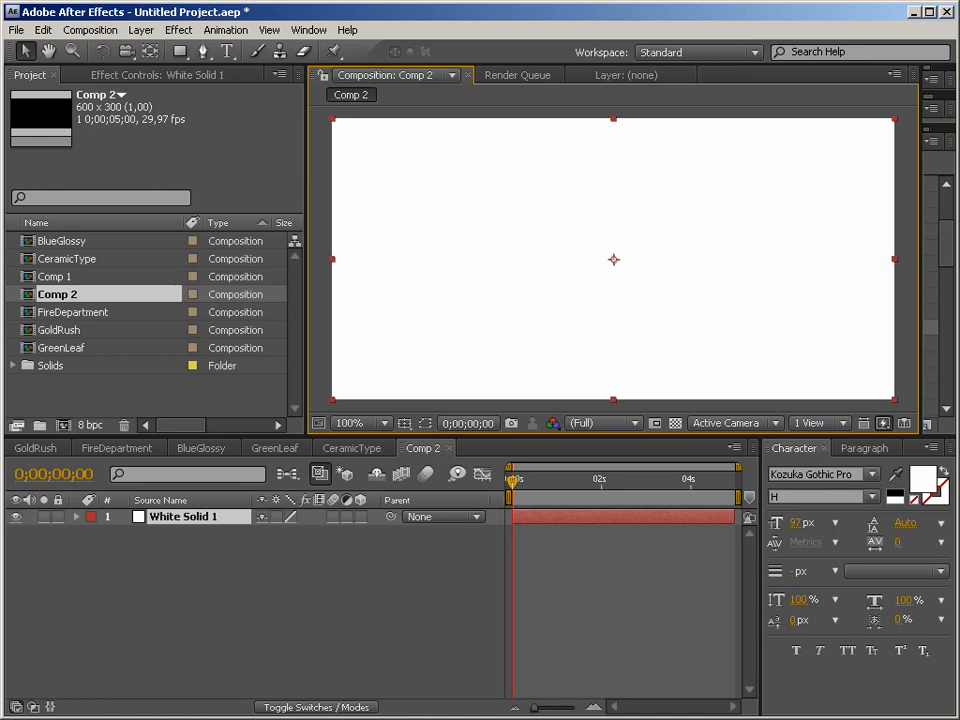
Step: Find the Ramp effect and apply it to White Solid 1
key(grave)
click(838, 158)
text(ramp)
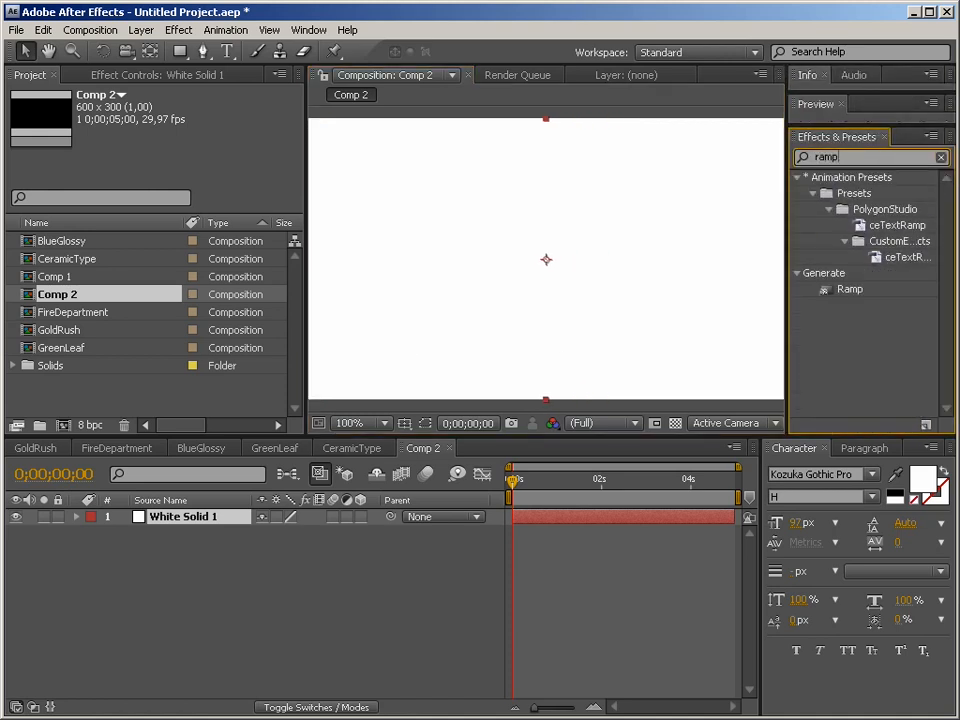
double_click(866, 291)
Step: Find the Circle effect, apply it to White Solid 1, and move its center to 300, 300 at the solid's lower edge
click(866, 156)
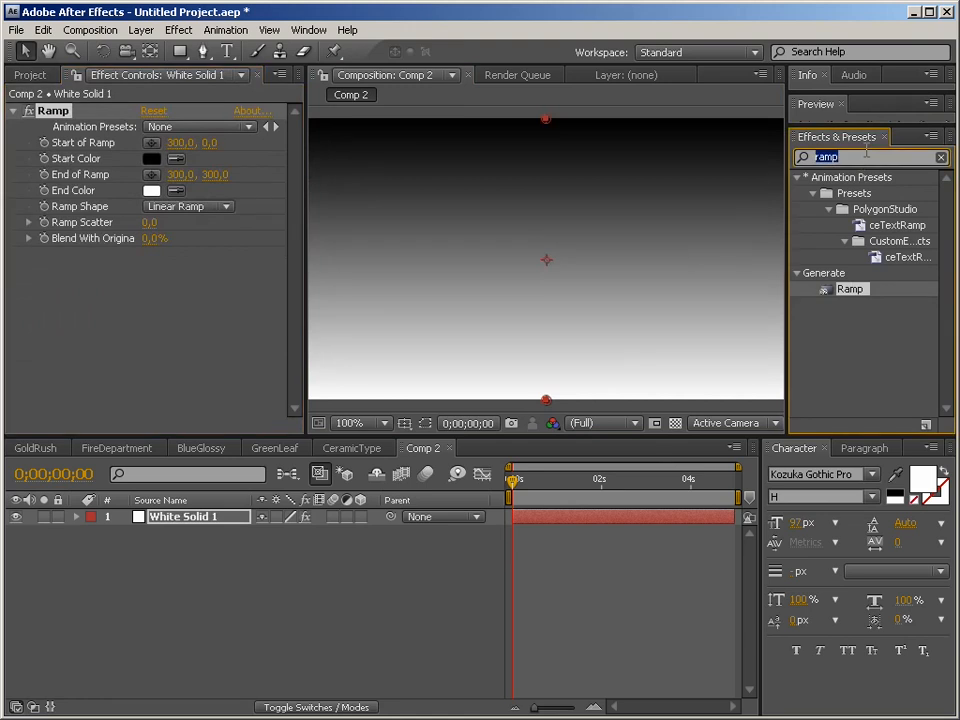
text(circle)
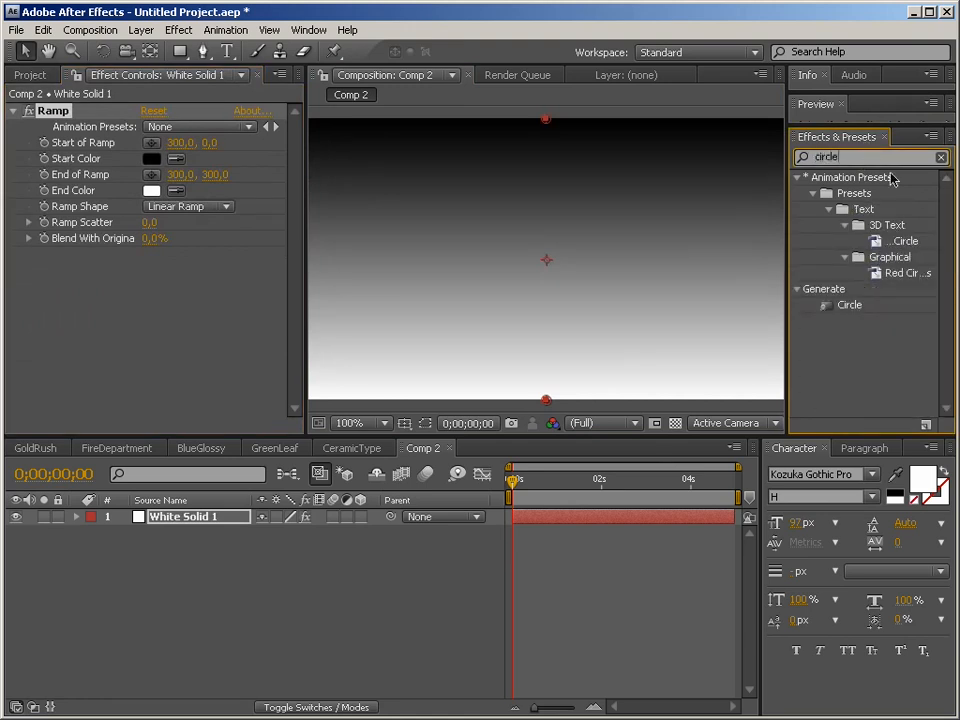
double_click(851, 305)
drag(546, 262, 546, 400)
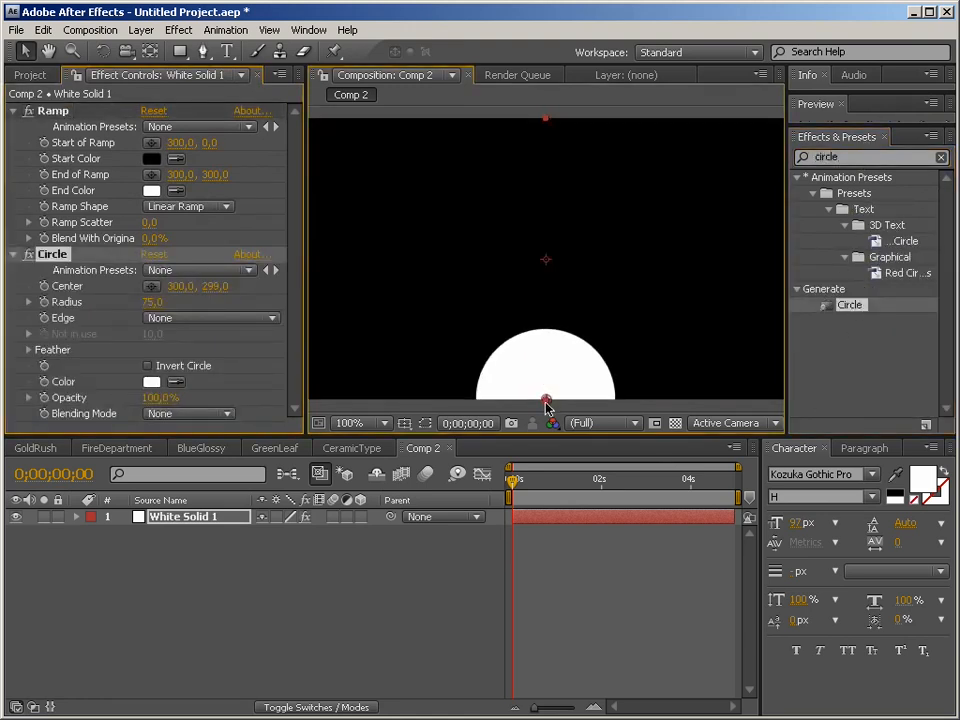
Step: Set the Circle effect's blending mode to Add and its outer feather to 295
click(213, 413)
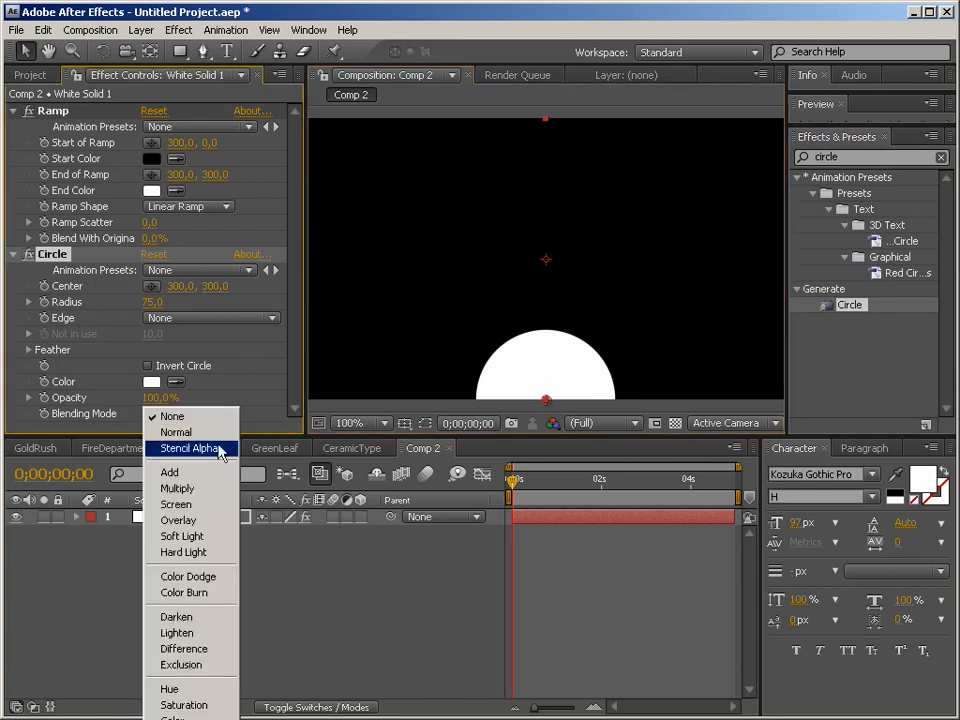
click(202, 473)
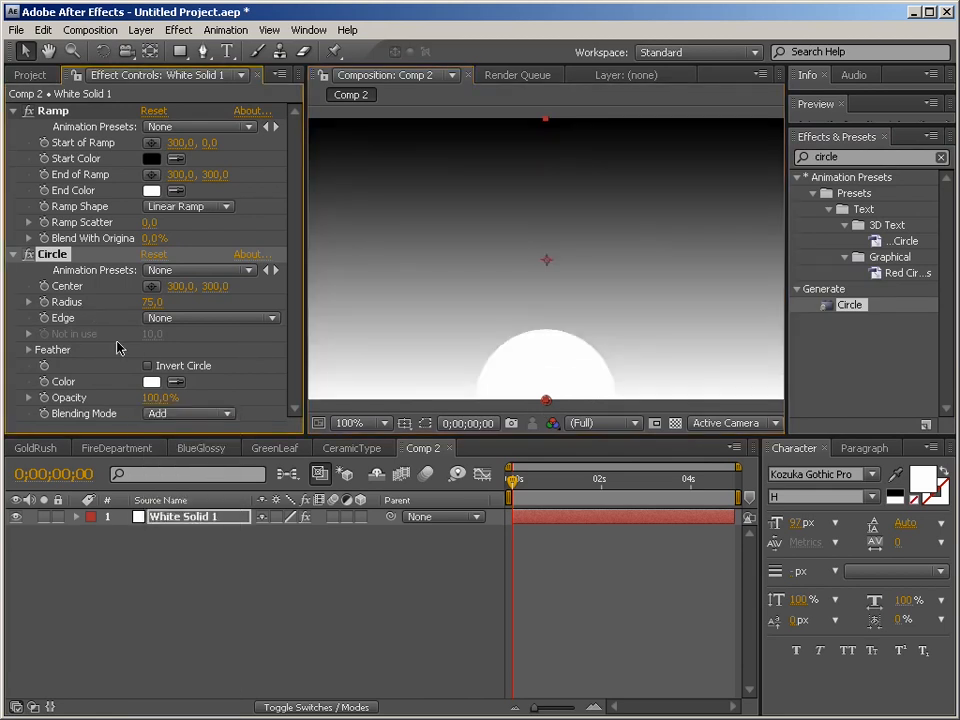
click(27, 350)
click(27, 350)
click(27, 350)
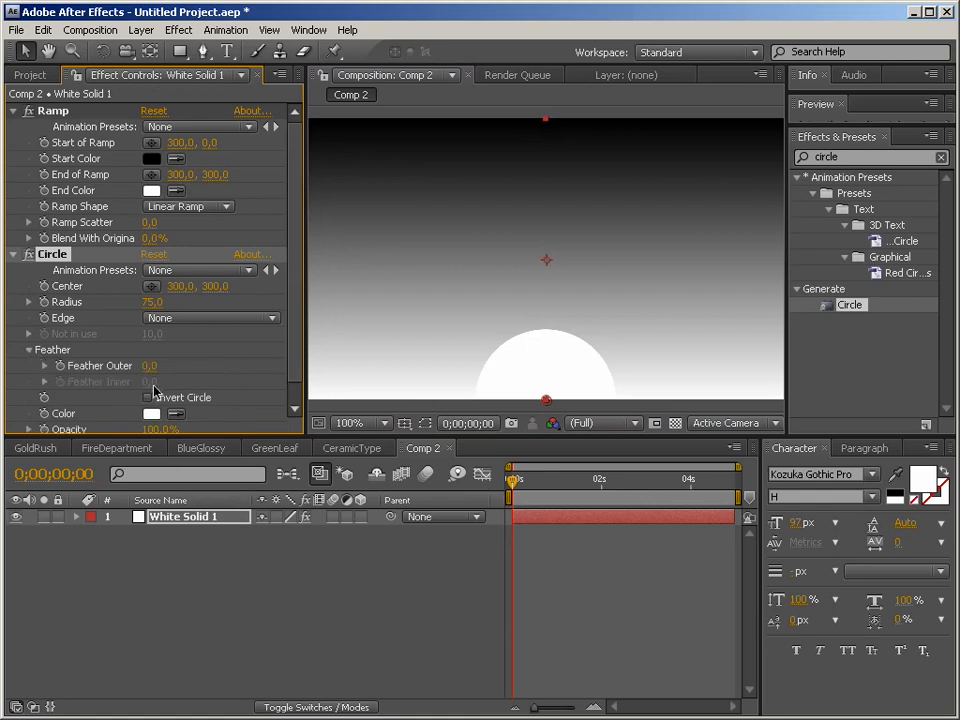
drag(160, 365, 376, 332)
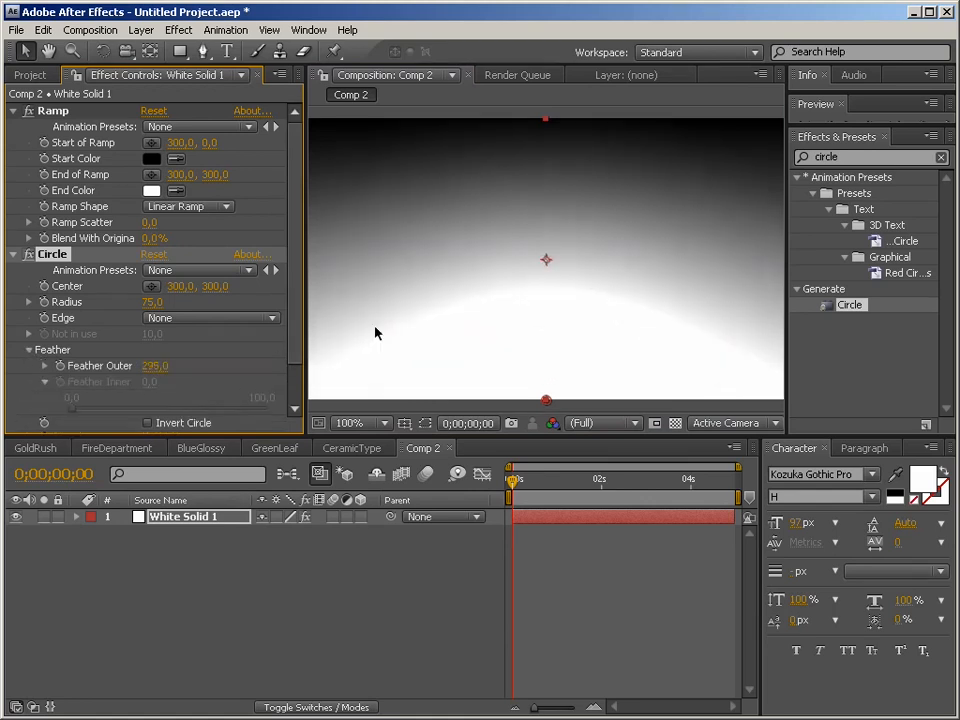
Step: Change the Ramp's end color to dark gray and the Circle's color to medium gray, collapsing both effects
click(153, 192)
drag(428, 450, 199, 544)
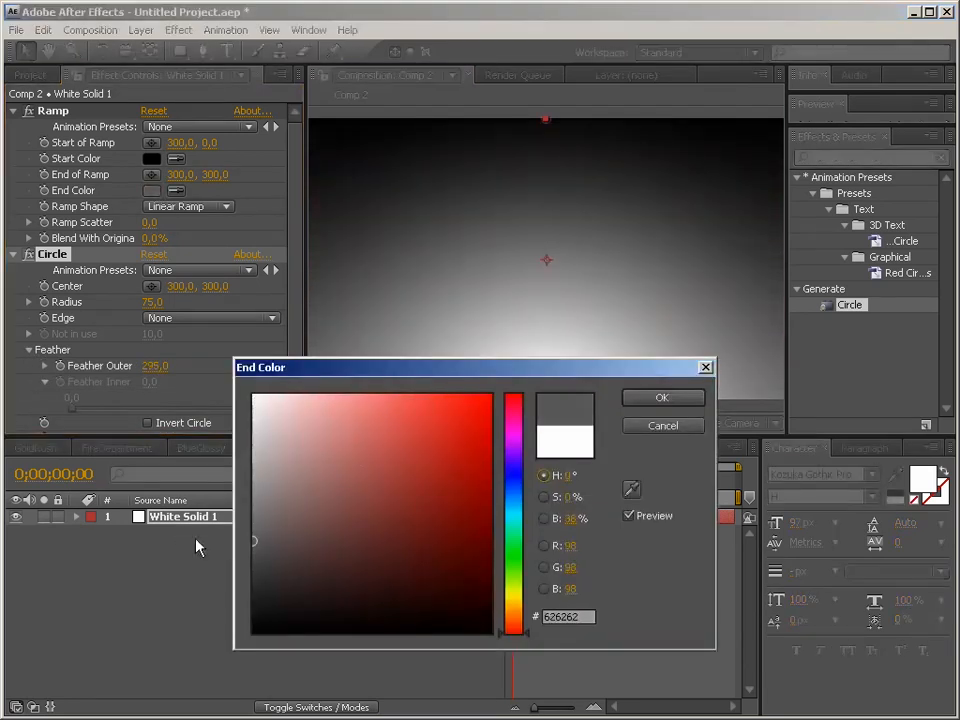
click(654, 397)
scroll(292, 407, down, 2)
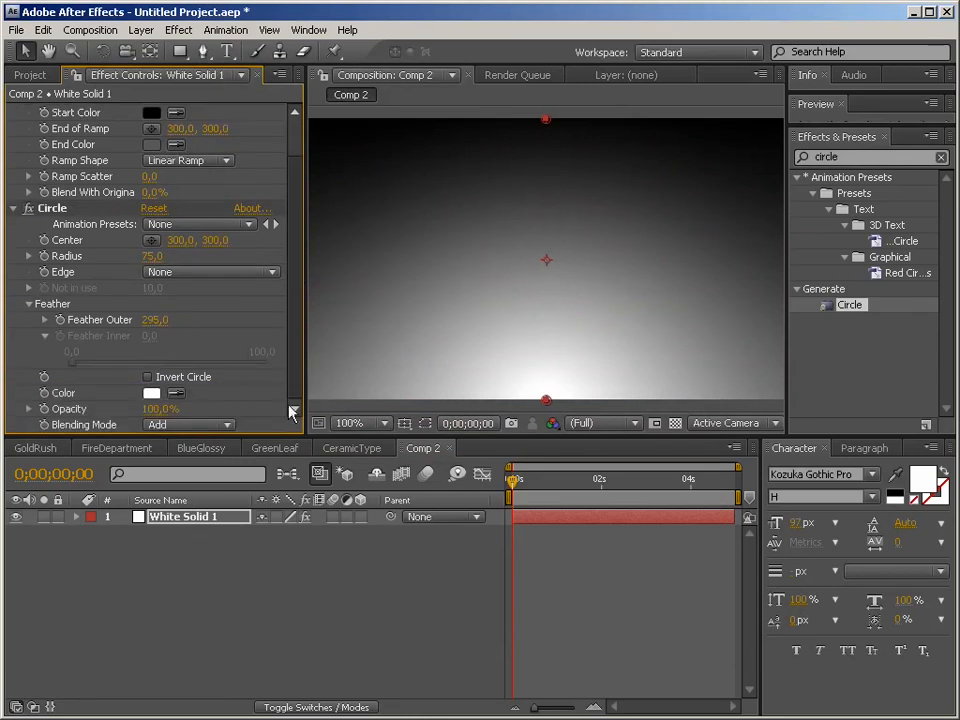
click(151, 392)
drag(300, 420, 210, 515)
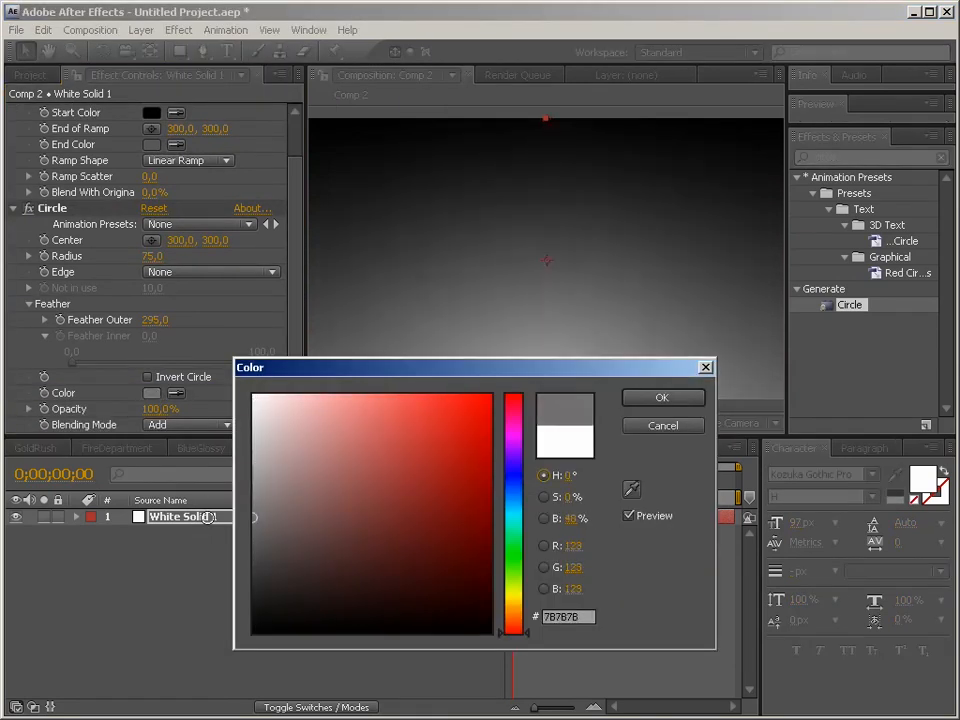
click(639, 399)
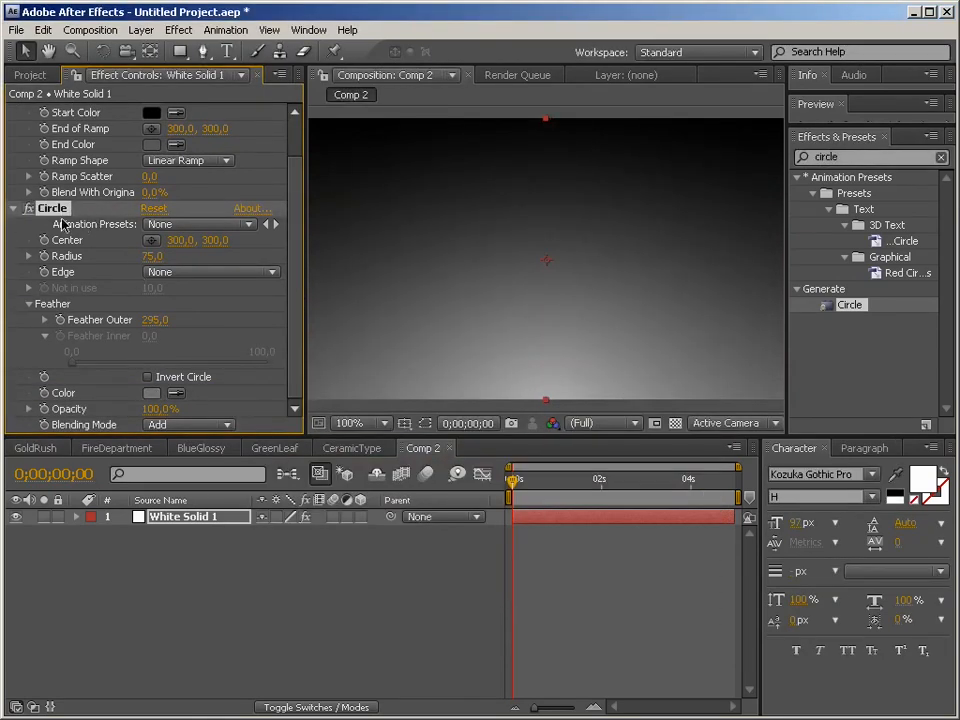
ctrl+click(14, 208)
Step: Add the text "CERAMIC TYPE" to Comp 2, size it to 53 px and position it near the center
right_click(267, 590)
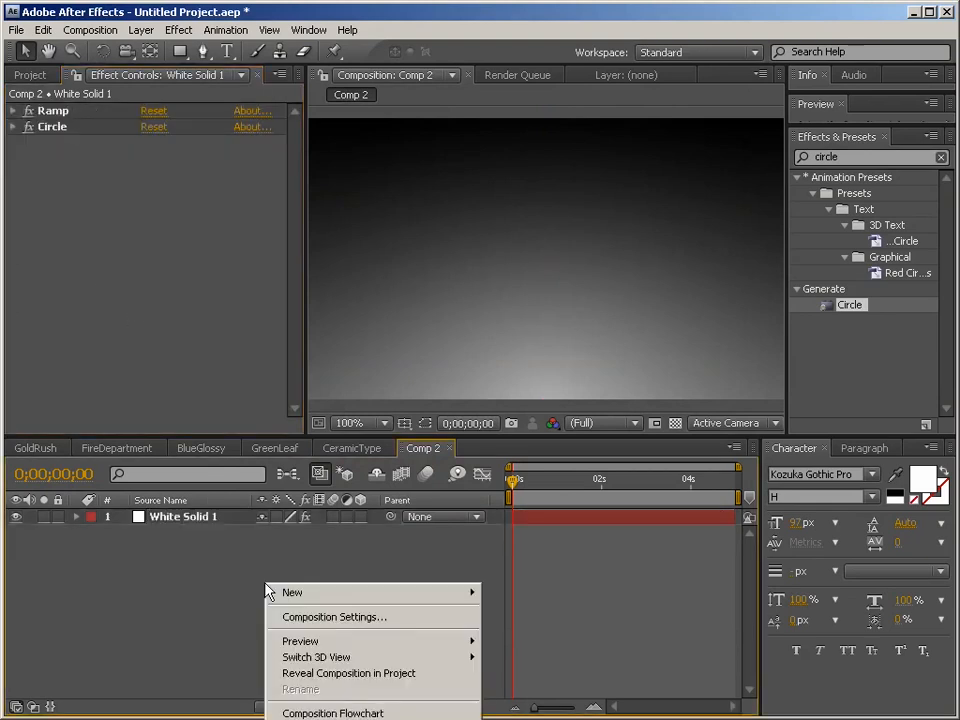
click(176, 246)
key(ctrl+t)
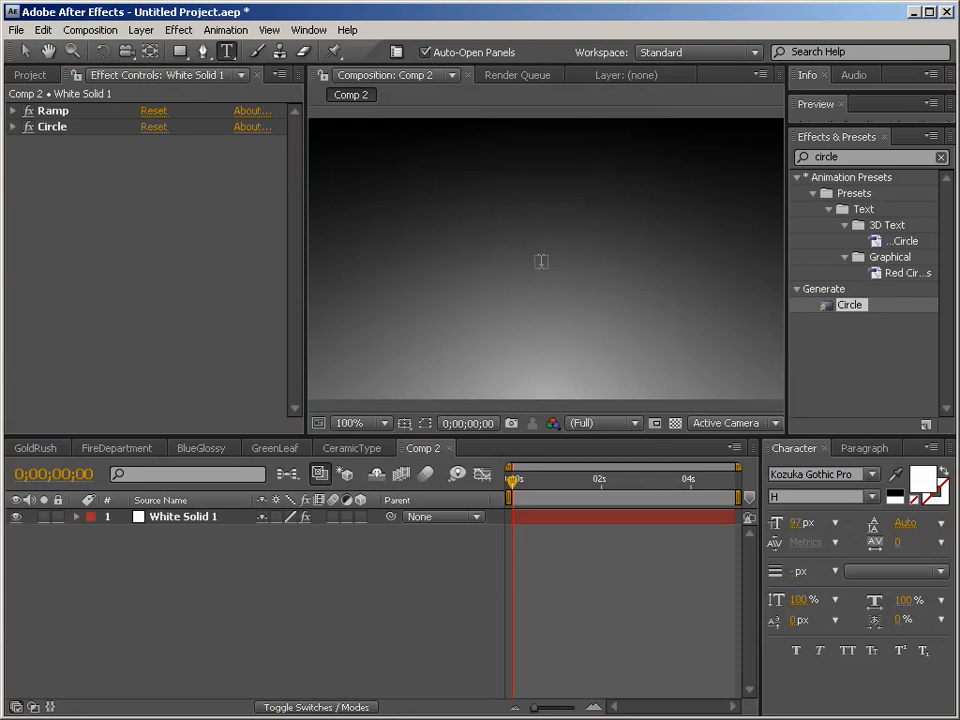
click(543, 254)
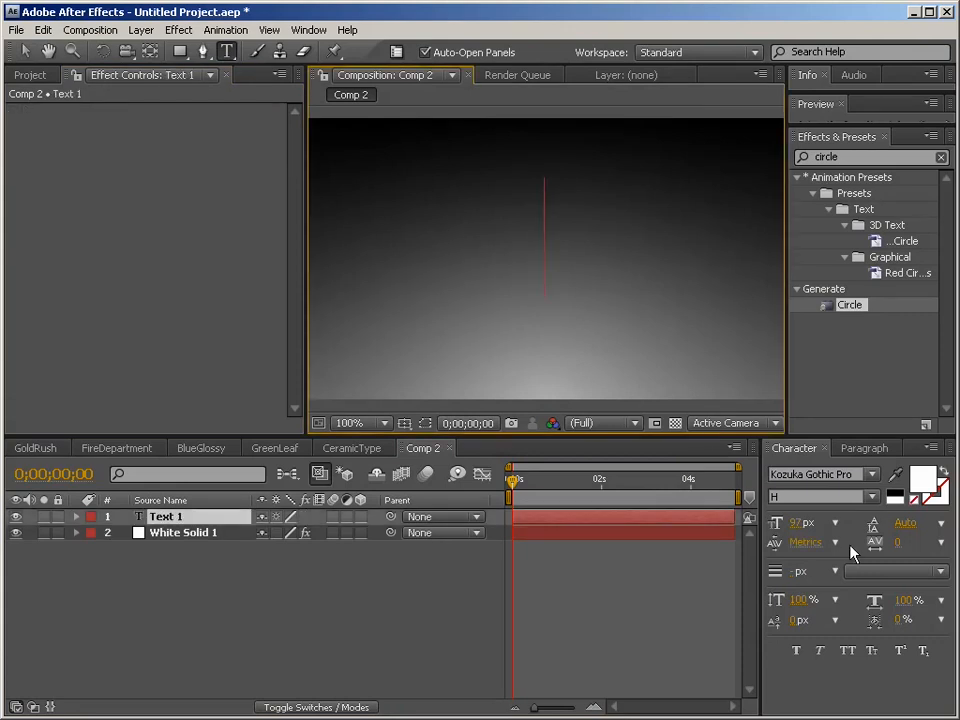
text(CERA)
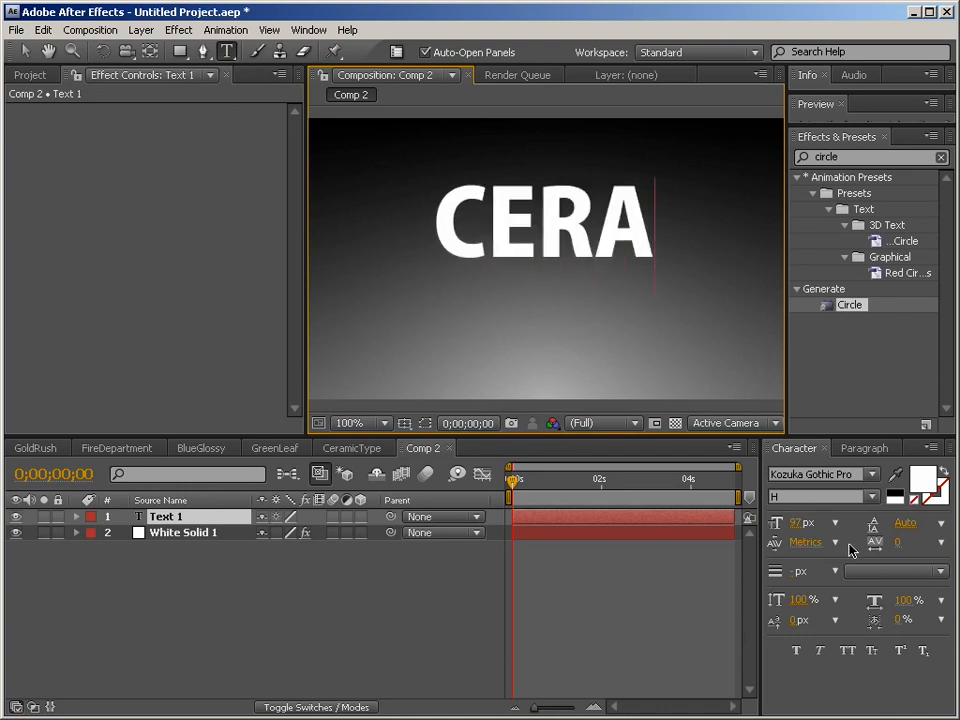
text(MIC TYP)
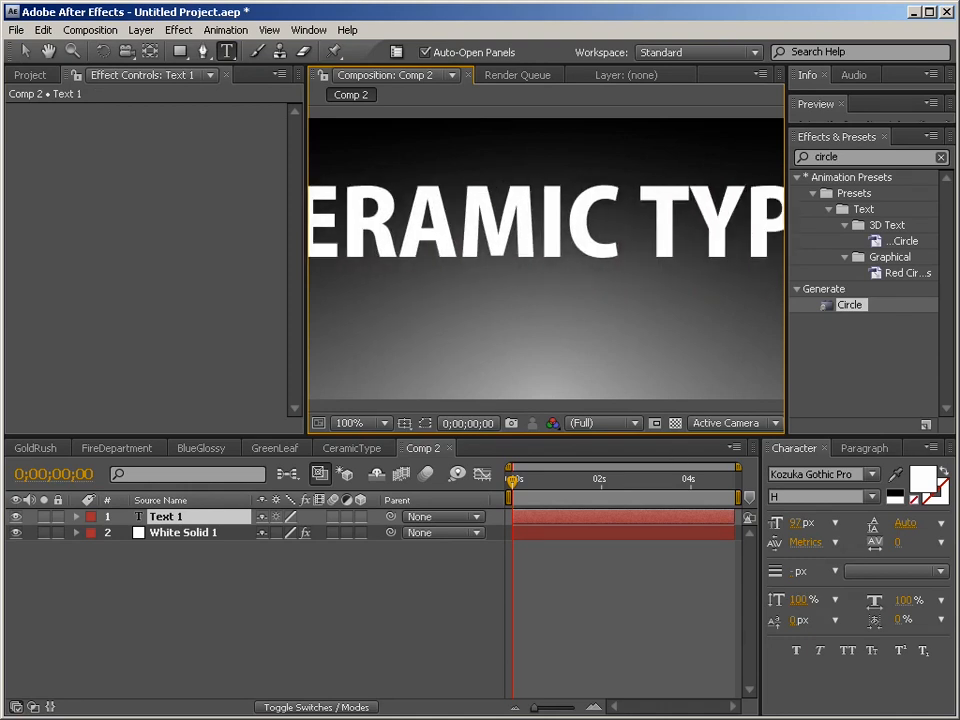
click(22, 48)
drag(784, 521, 757, 522)
drag(568, 258, 566, 287)
Step: Search the presets for "ceram" and apply the ceramic type TextRamp look to the CERAMIC TYPE text
click(842, 157)
text(ceram)
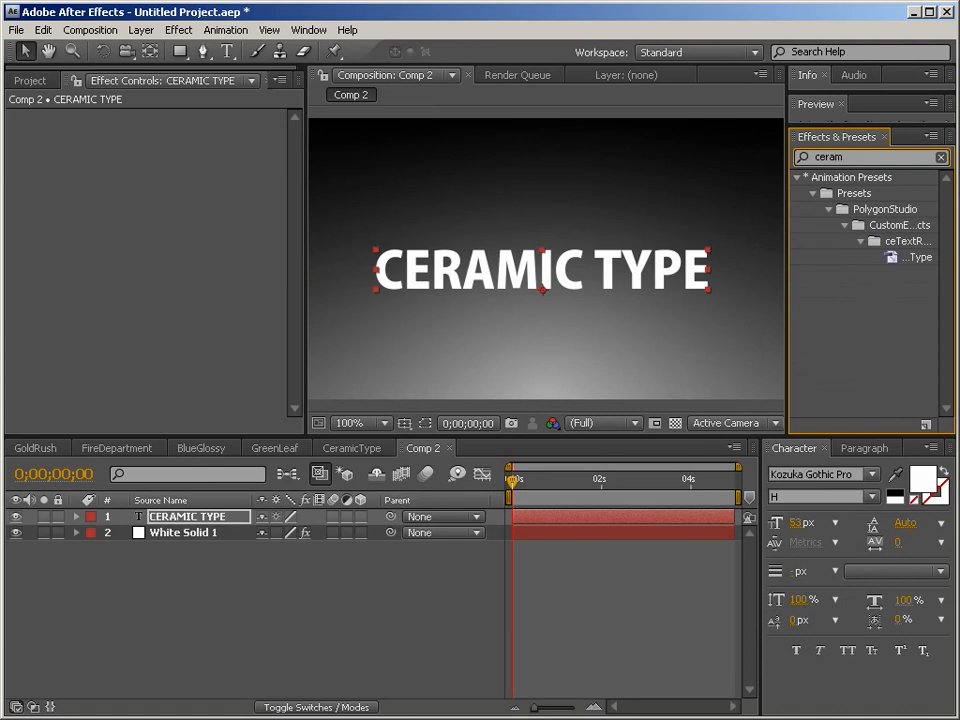
drag(915, 257, 620, 277)
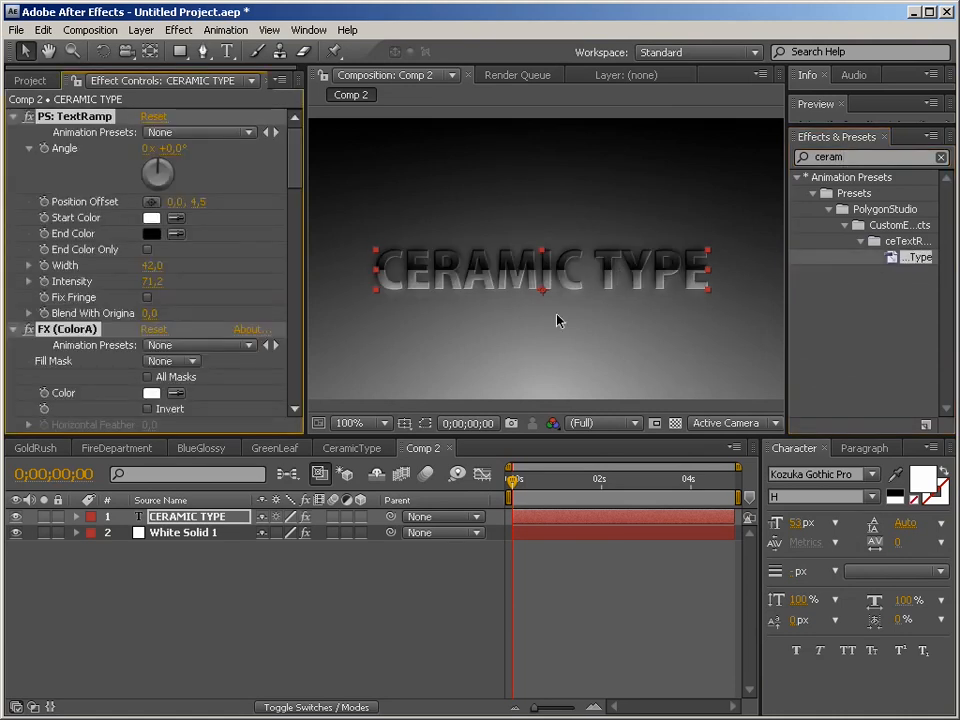
click(430, 619)
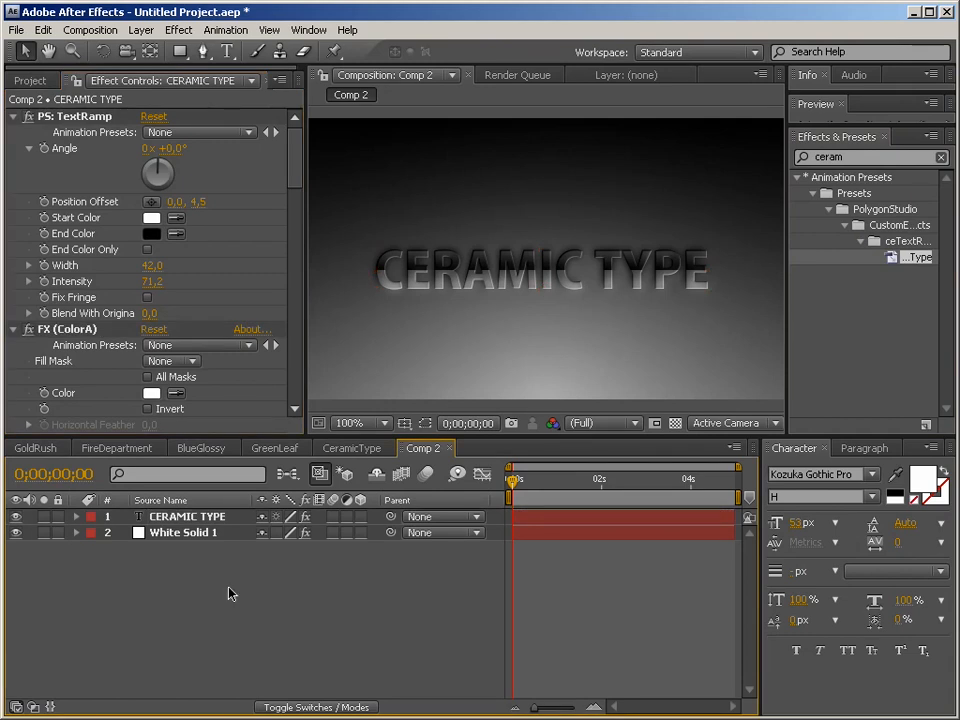
Step: Duplicate the CERAMIC TYPE layer and hide the original
click(214, 518)
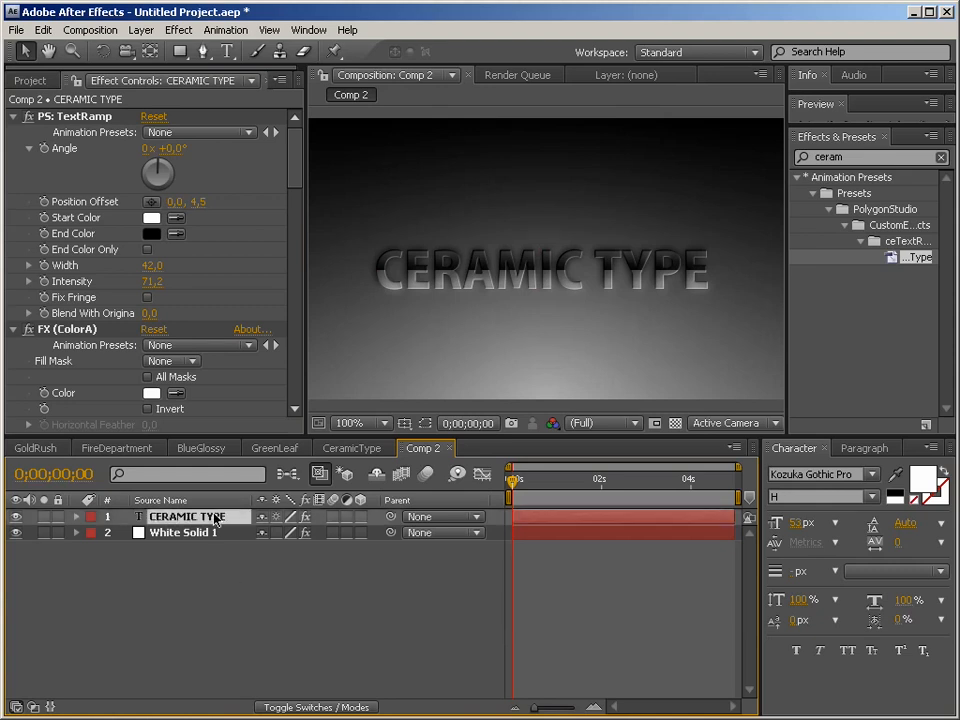
key(ctrl+d)
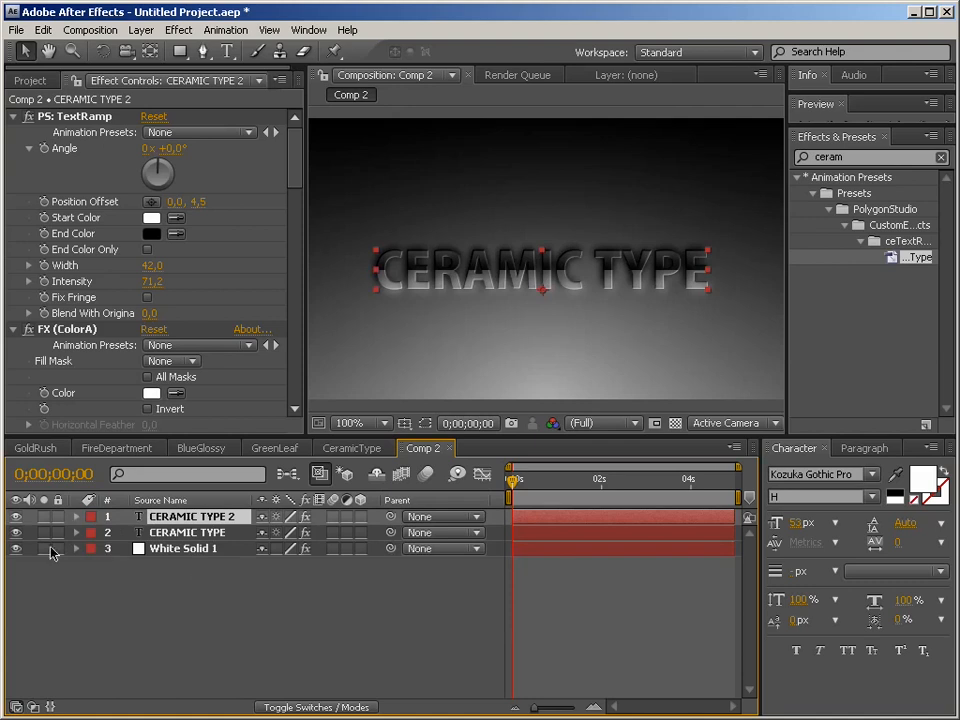
click(15, 532)
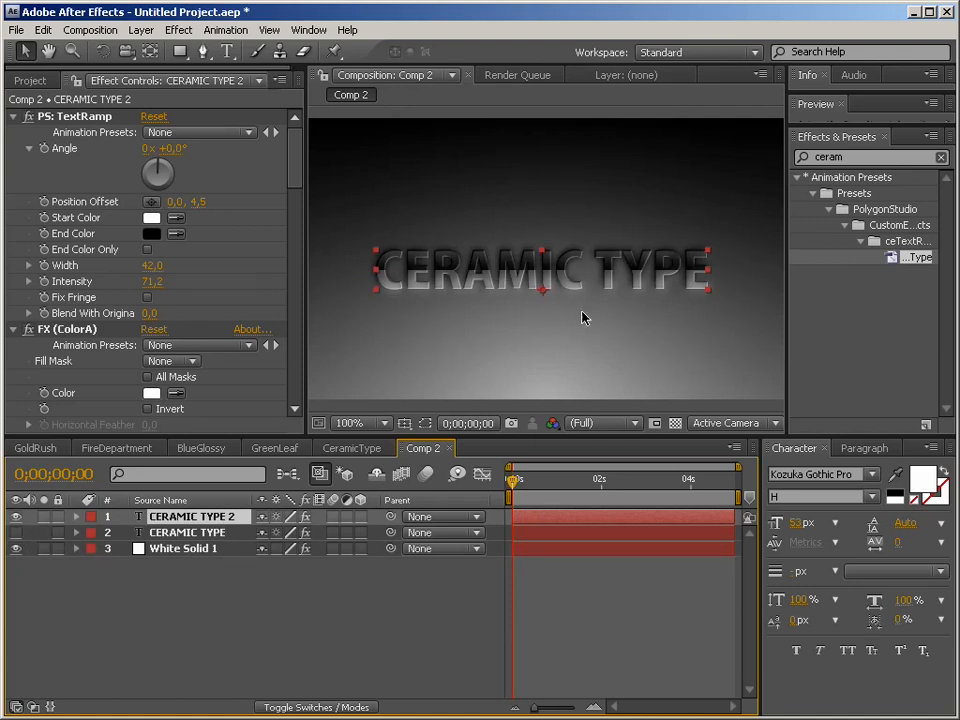
Step: Replace the duplicated layer's text with "STRANGE THINGS"
double_click(553, 276)
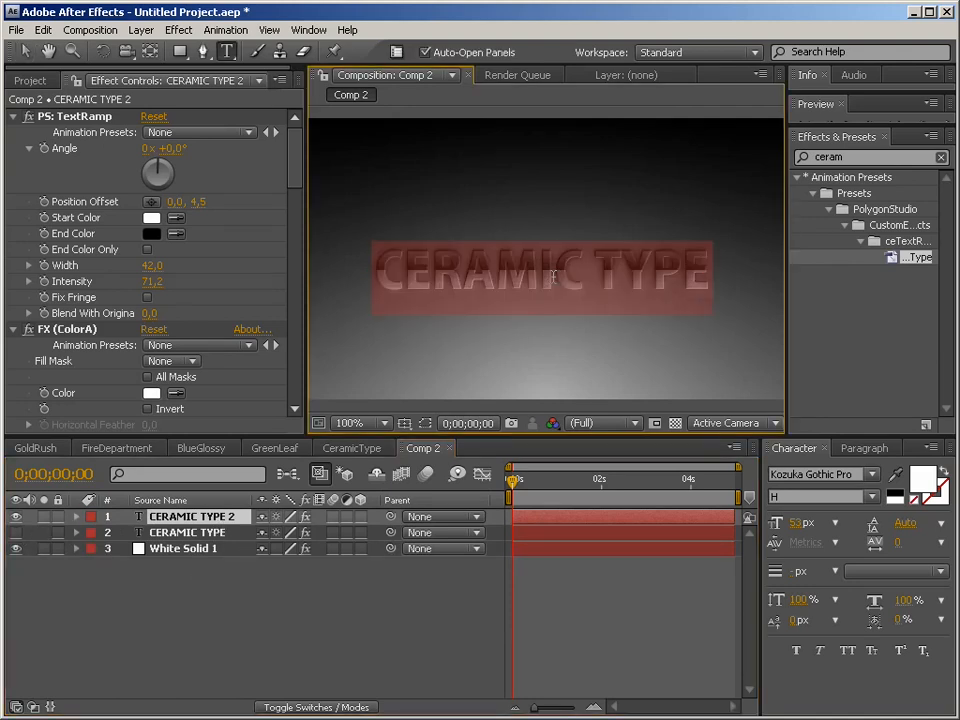
click(553, 276)
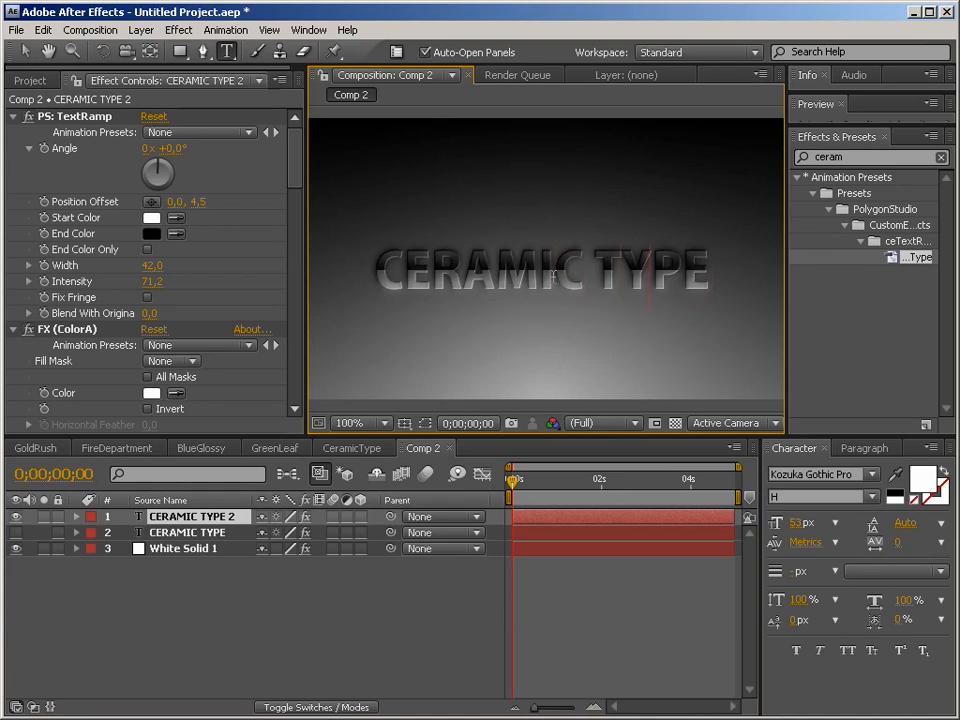
key(Right)
click(259, 615)
Step: Set the matte layer of FX (FixAlpha) on the STRANGE THINGS layer to 1. STRANGE THINGS
click(189, 517)
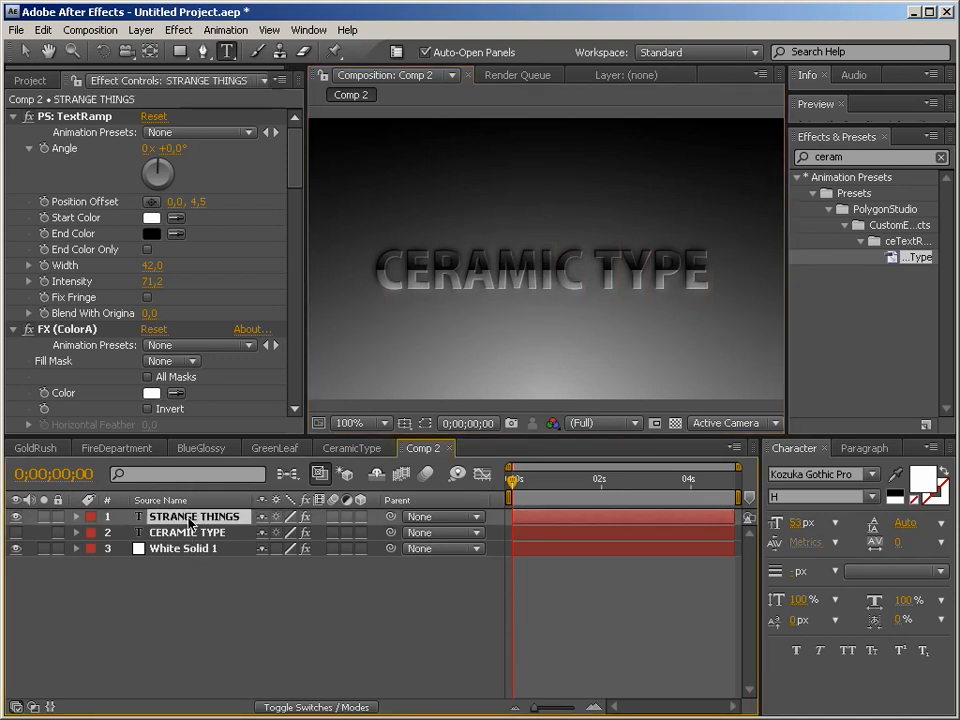
drag(293, 173, 287, 478)
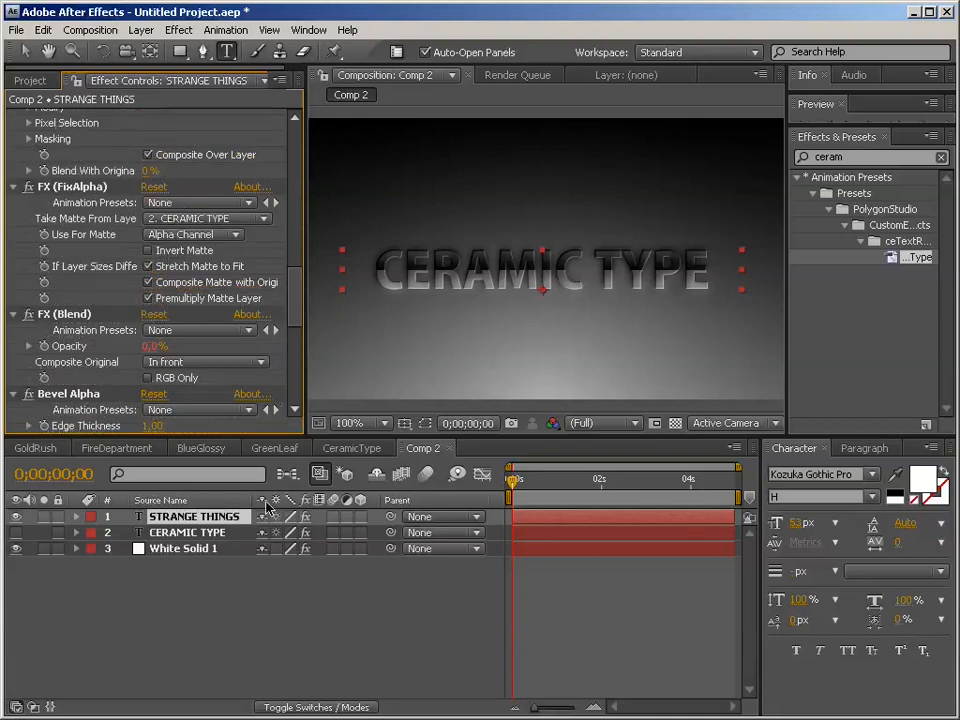
click(72, 189)
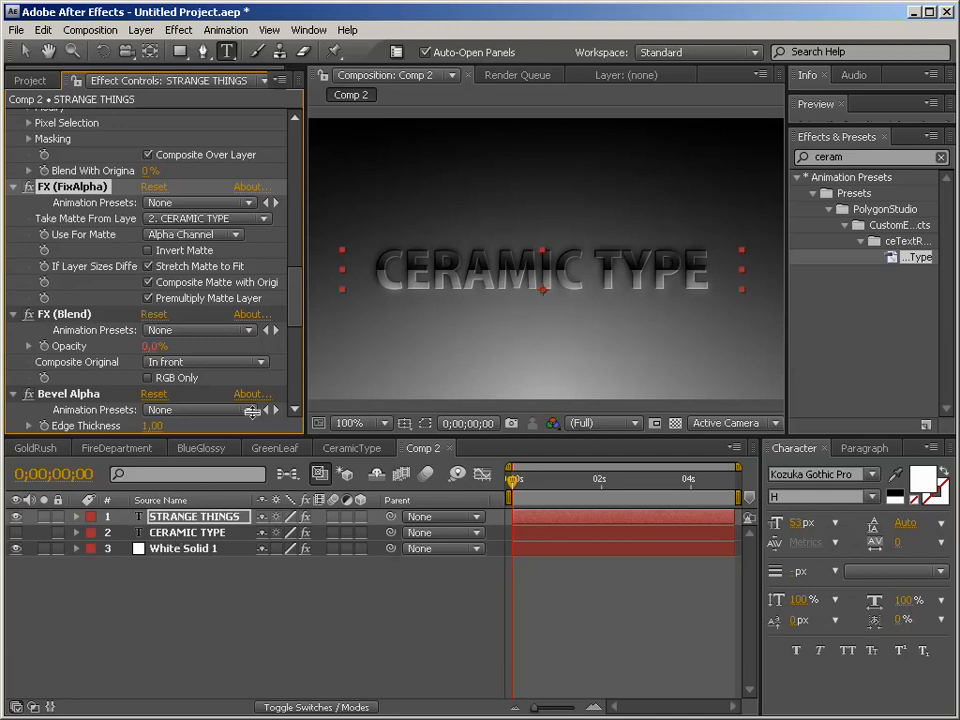
click(205, 218)
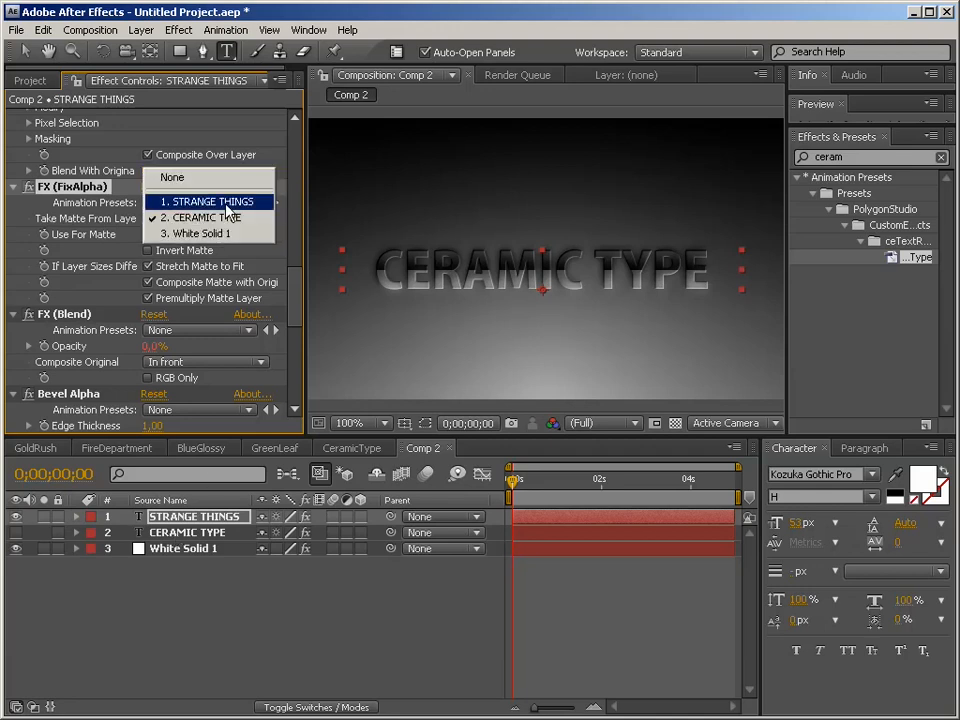
click(228, 202)
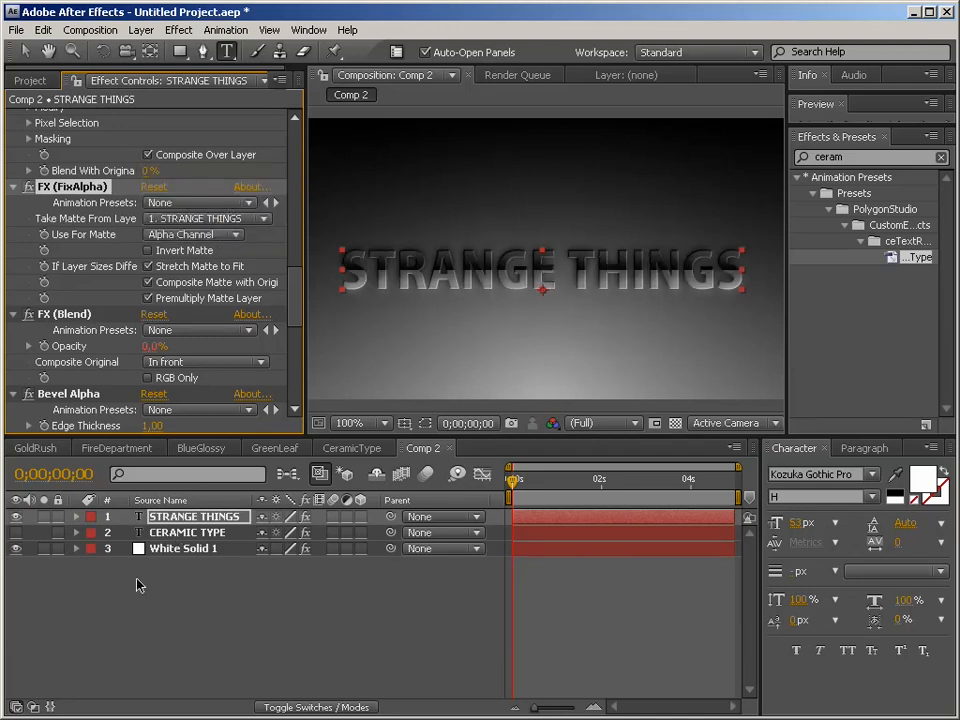
Step: Move the STRANGE THINGS text below the original line and show the CERAMIC TYPE layer again
key(v)
drag(519, 290, 523, 355)
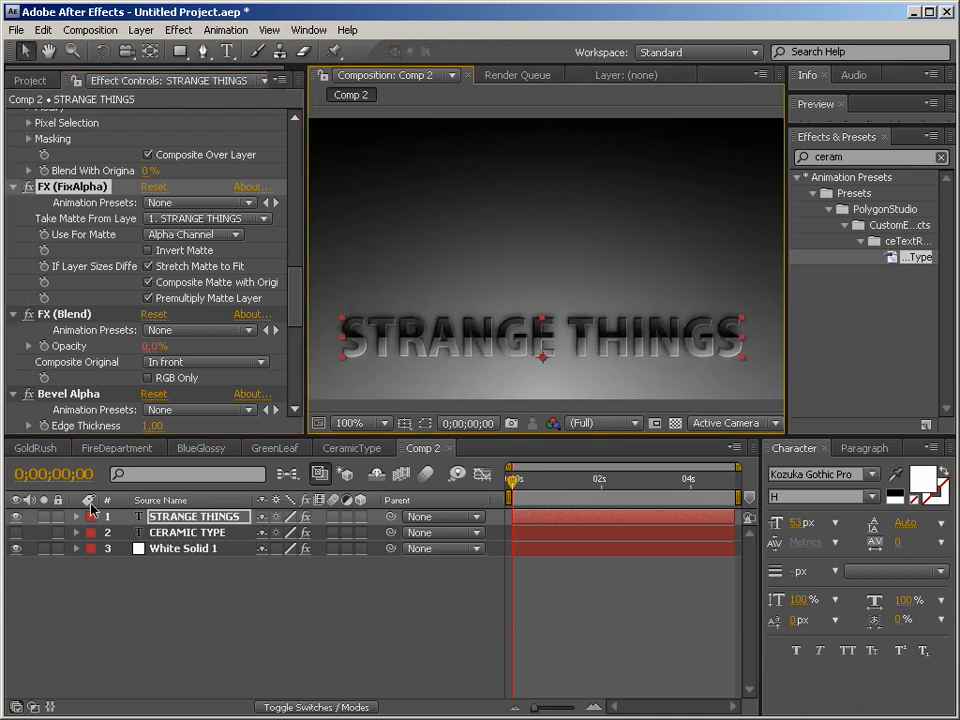
click(16, 533)
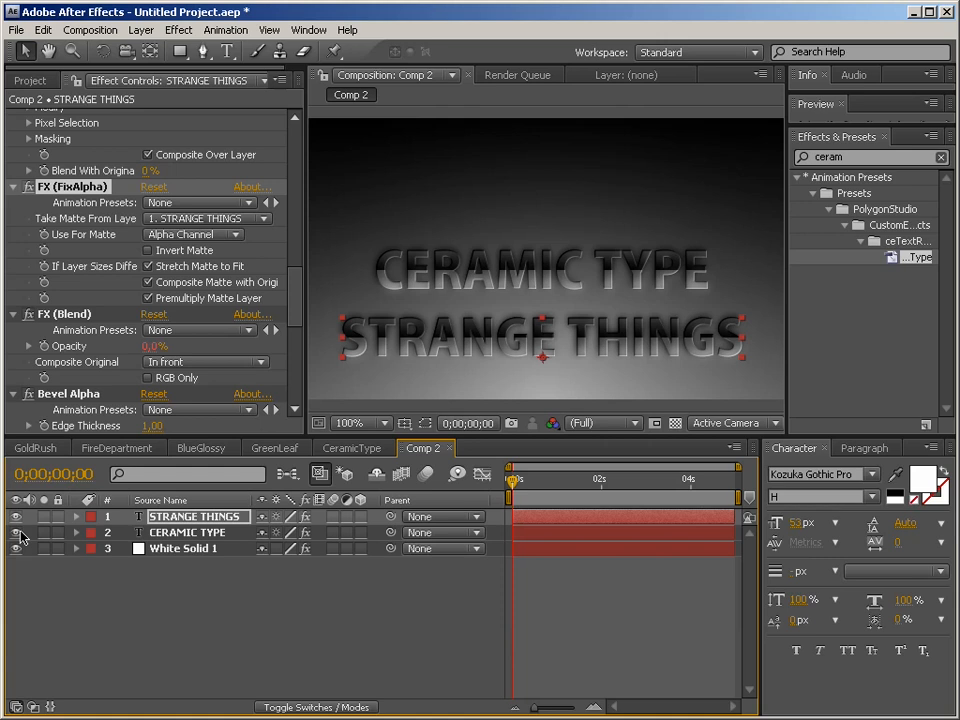
Step: Collapse all effects on STRANGE THINGS and nudge both text layers upward together
click(80, 186)
key(ctrl+a)
click(13, 187)
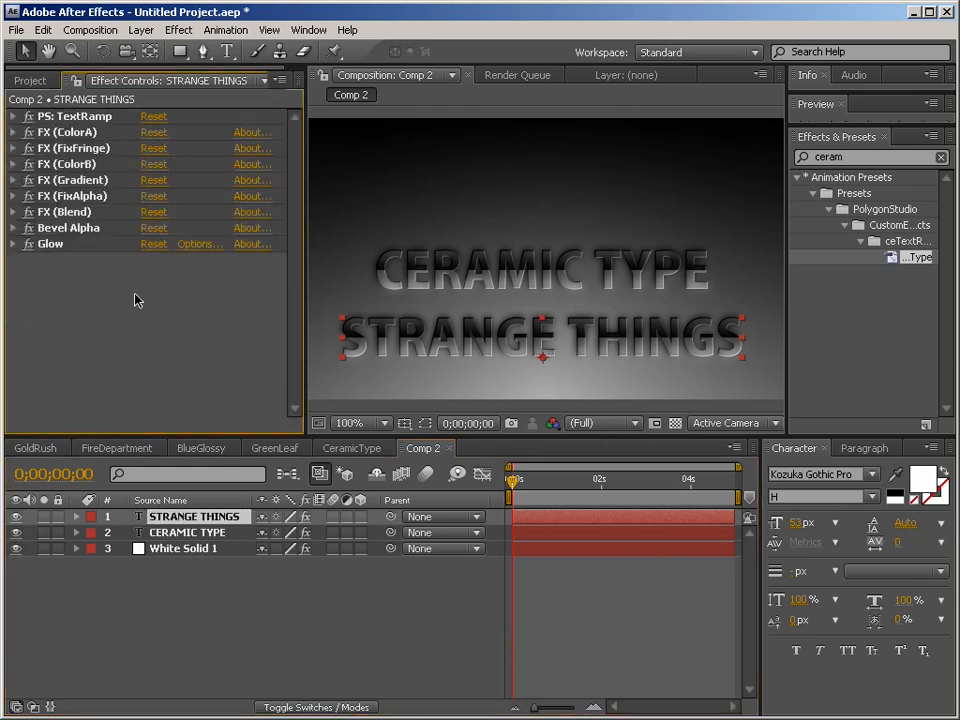
shift+click(574, 278)
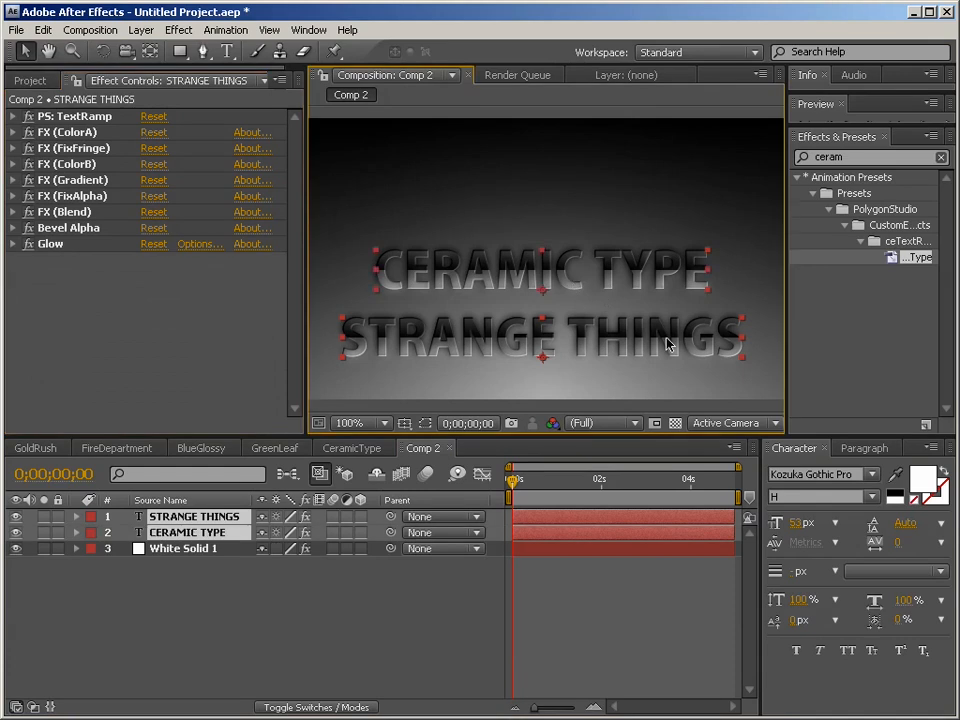
key(shift+Up)
key(shift+Up)
key(shift+Up)
key(shift+Up)
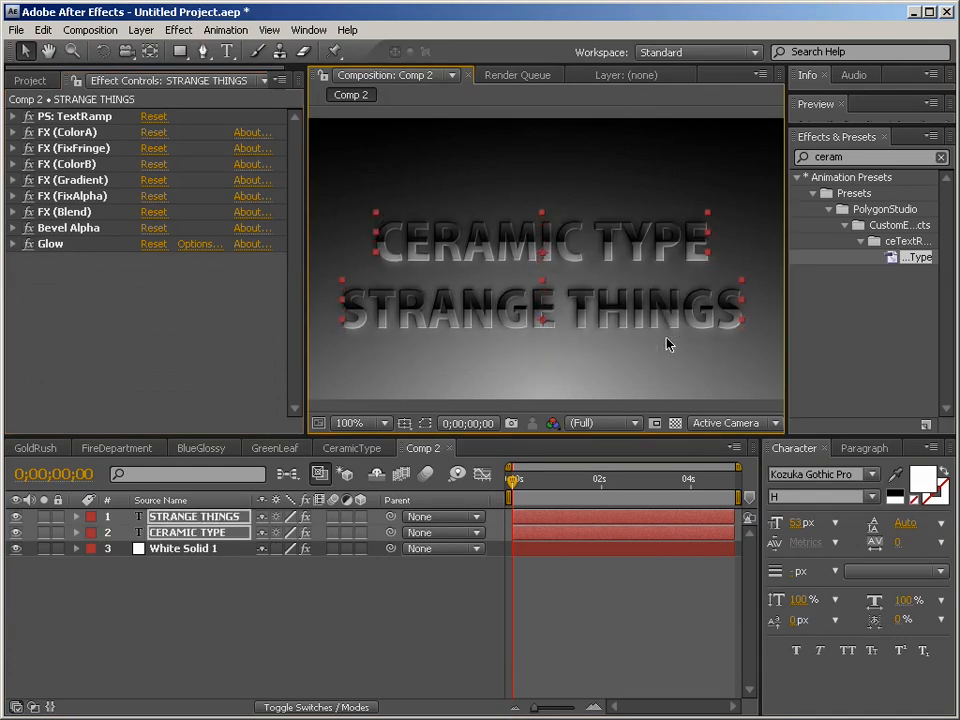
key(shift+Up)
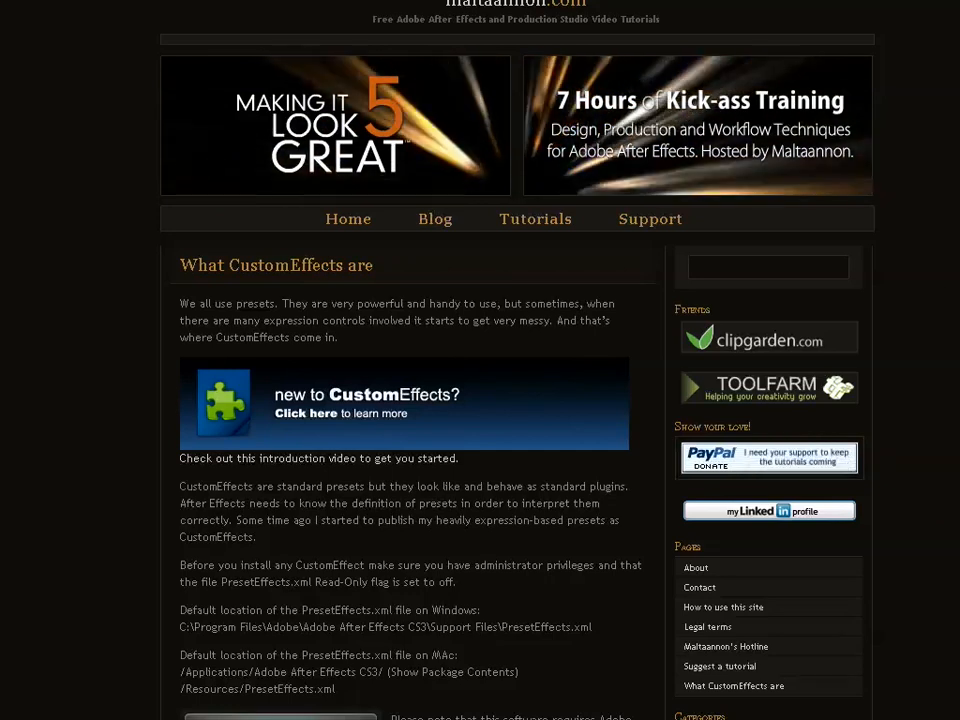
Step: Switch to the maltaannon.com website, open its home page and look over the listed tutorials
click(343, 219)
scroll(160, 378, down, 3)
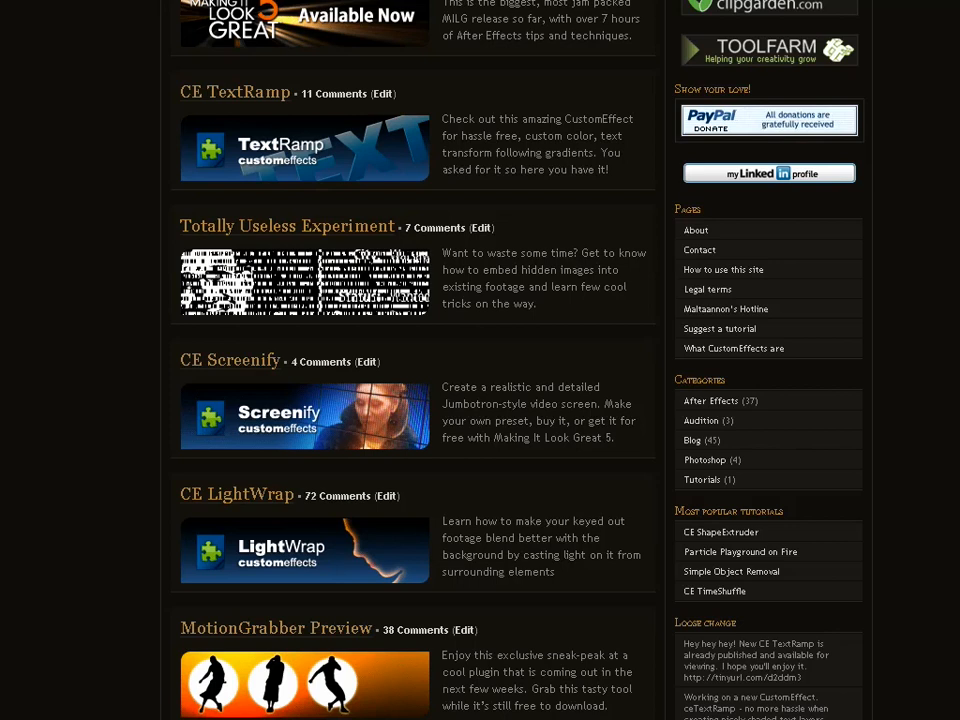
scroll(480, 360, up, 3)
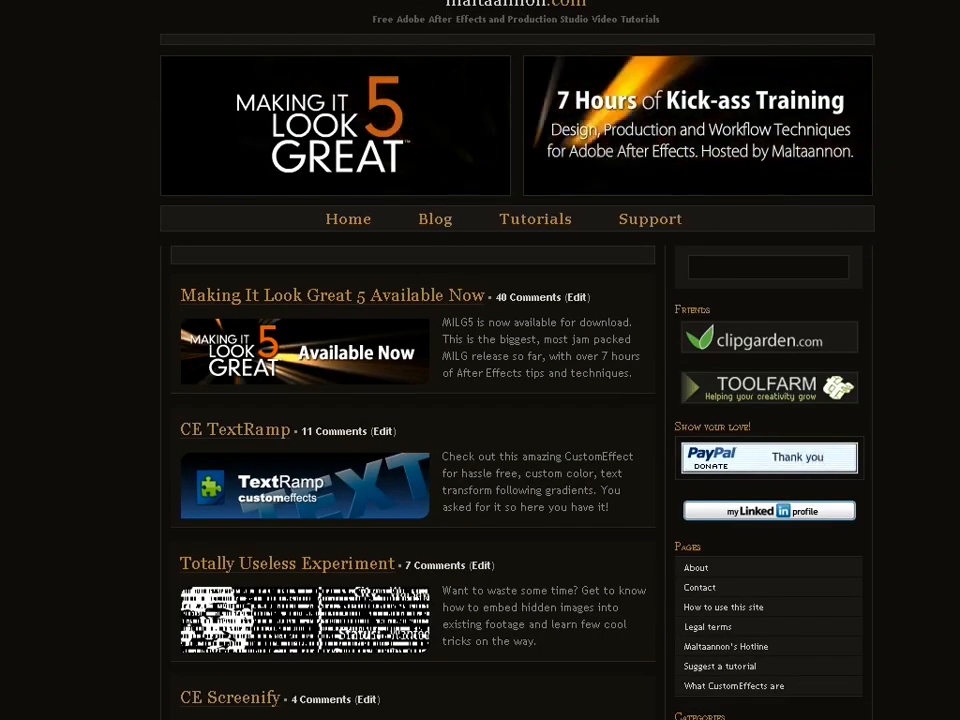